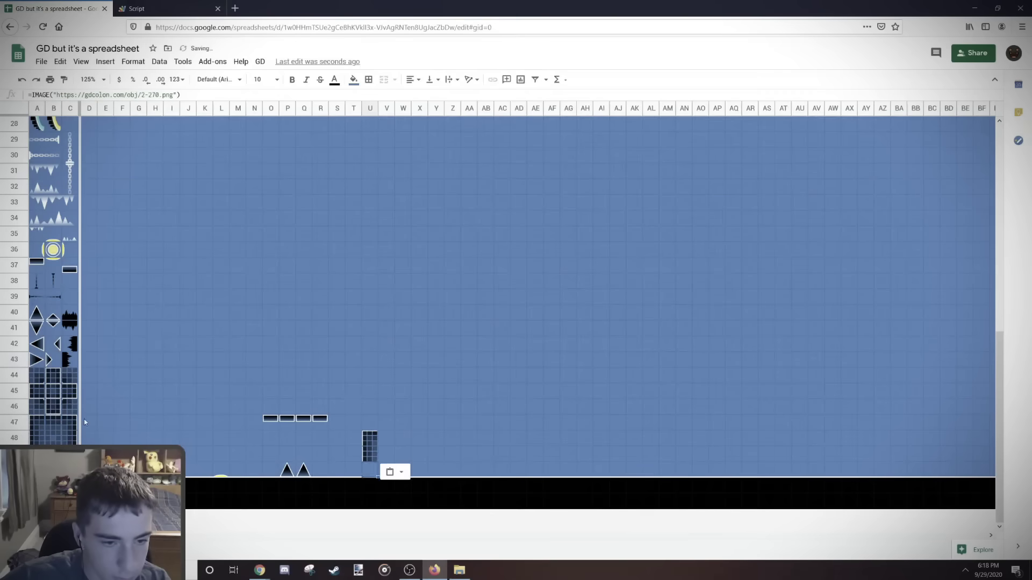
# Step: Fill V48:AE50 with the block's top-edge and inner grid tiles, copied from palette cells B47:B48
pyautogui.moveTo(53, 422); pyautogui.dragTo(53, 436)
pyautogui.hotkey('ctrl', 'c')
pyautogui.click(387, 438)
pyautogui.hotkey('ctrl', 'v')
pyautogui.moveTo(401, 437); pyautogui.dragTo(543, 451)
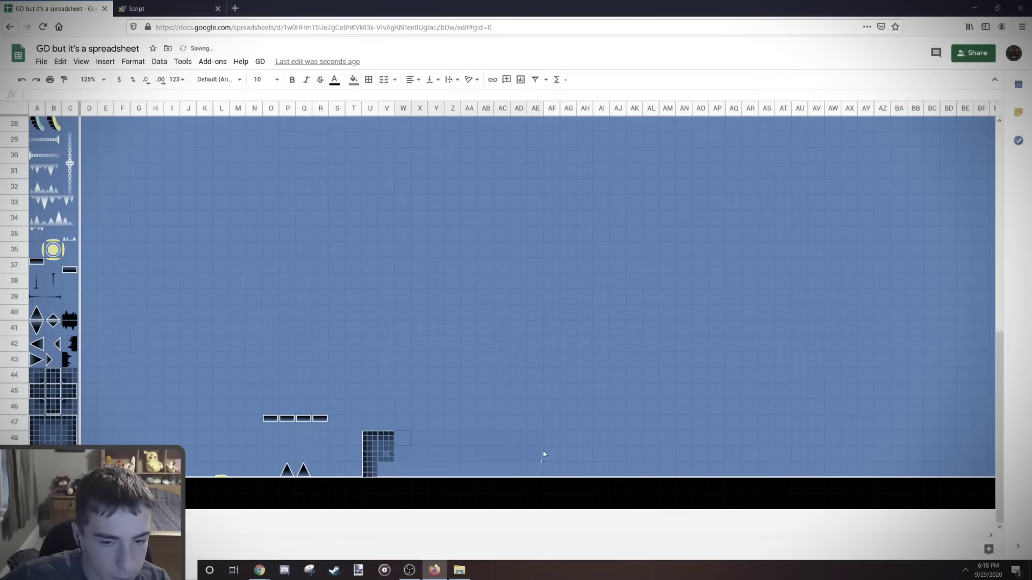
pyautogui.hotkey('ctrl', 'v')
pyautogui.moveTo(385, 456); pyautogui.dragTo(535, 455)
pyautogui.hotkey('ctrl', 'c')
pyautogui.click(387, 468)
pyautogui.hotkey('ctrl', 'v')
# Step: Close the block's far edge in AF48:AF50 with the corner tile from palette cell C47 and the side tile from C48
pyautogui.click(70, 422)
pyautogui.hotkey('ctrl', 'c')
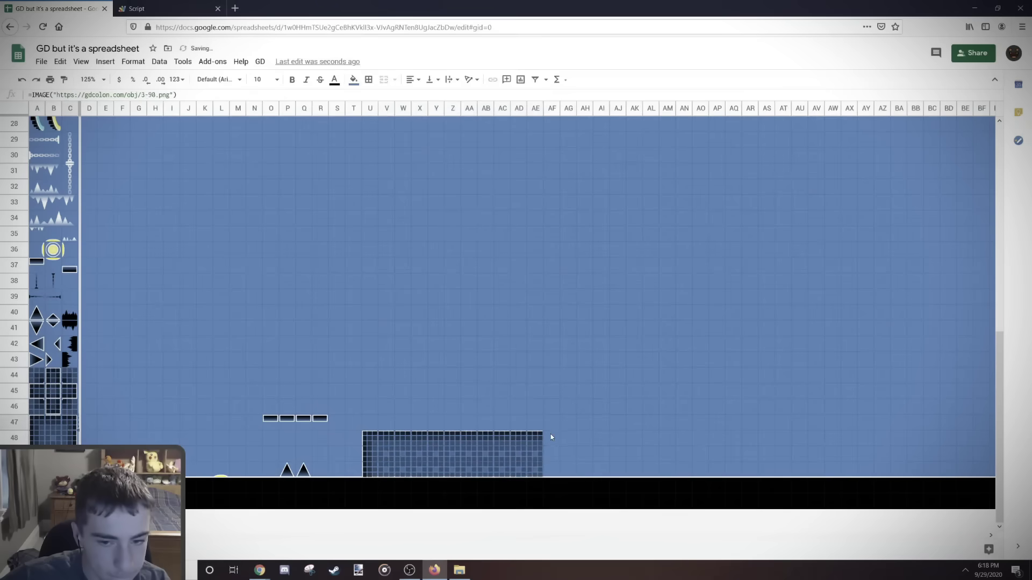
pyautogui.click(550, 436)
pyautogui.hotkey('ctrl', 'v')
pyautogui.click(74, 438)
pyautogui.click(550, 453)
pyautogui.hotkey('ctrl', 'v')
pyautogui.click(549, 467)
pyautogui.hotkey('ctrl', 'v')
# Step: Copy the thin rod decoration from palette cell B38 into X47 above the block
pyautogui.click(48, 283)
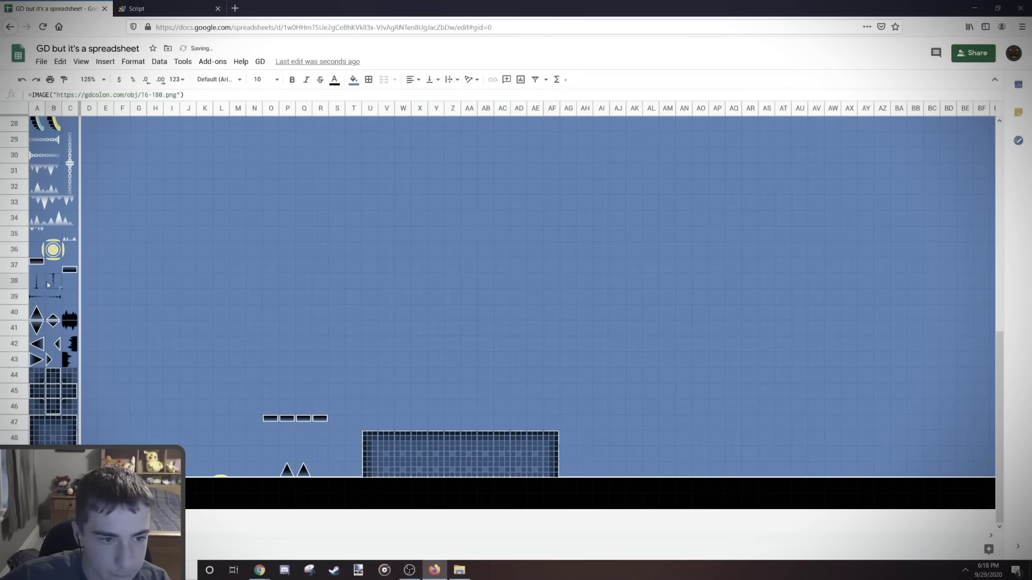
pyautogui.hotkey('ctrl', 'c')
pyautogui.click(417, 420)
pyautogui.hotkey('ctrl', 'v')
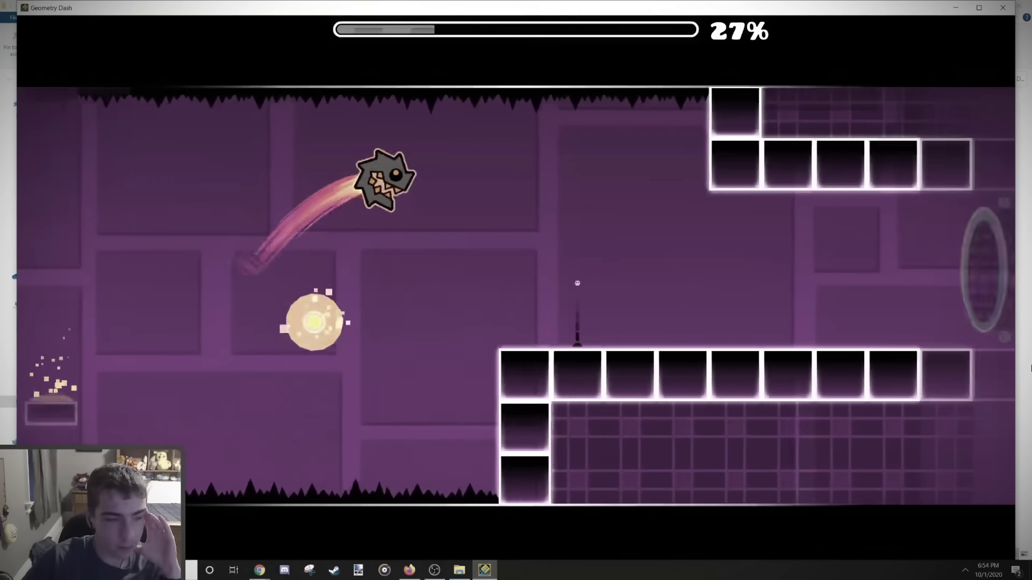
pyautogui.press('space')
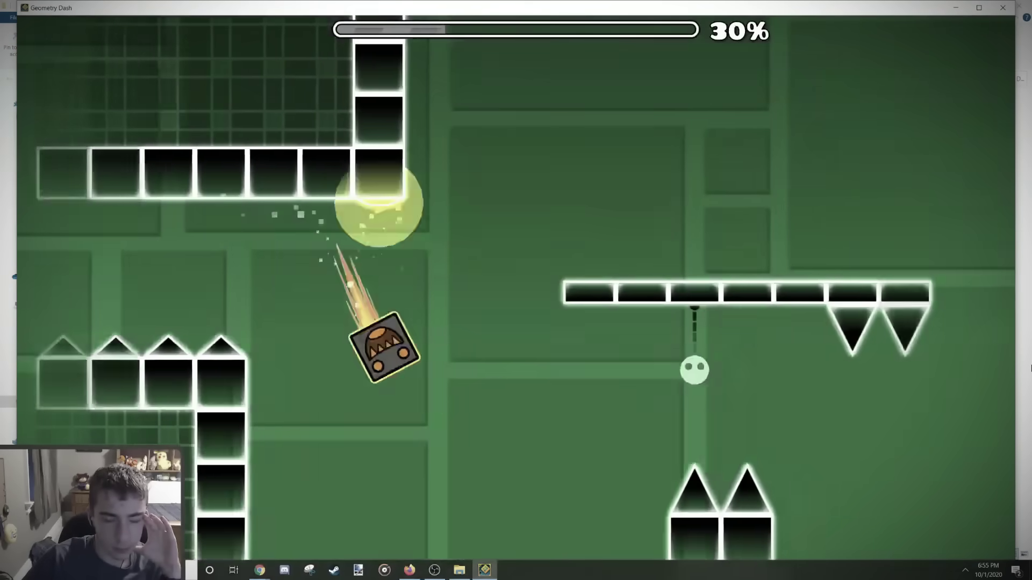
pyautogui.press('space')
pyautogui.press('space')
pyautogui.press('space')
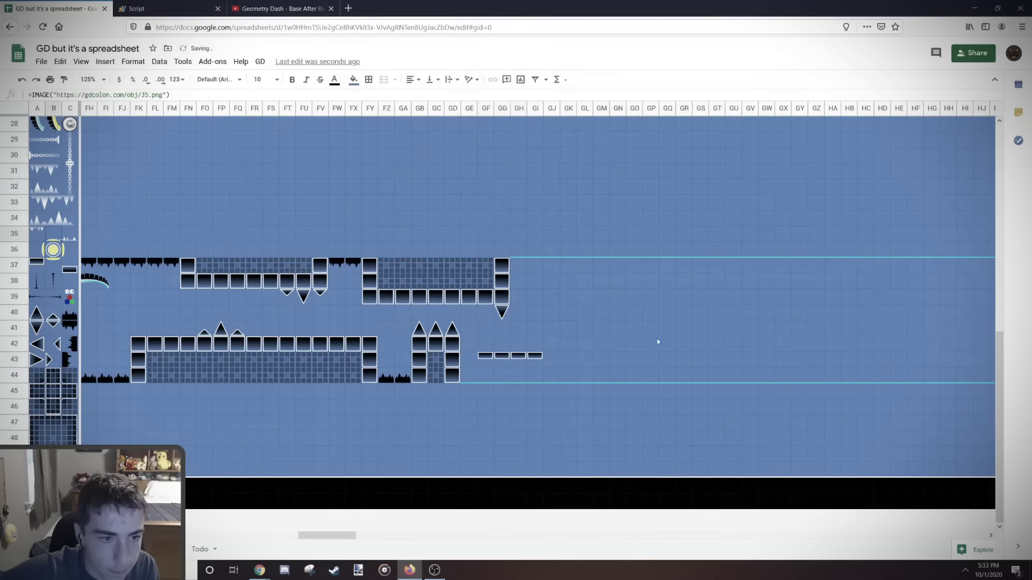
# Step: Place the yellow jump pad in GI42 and copy the spiked ground tiles from FZ44:GA44 along row 44 between GE and GQ
pyautogui.click(540, 344)
pyautogui.hotkey('ctrl', 'v')
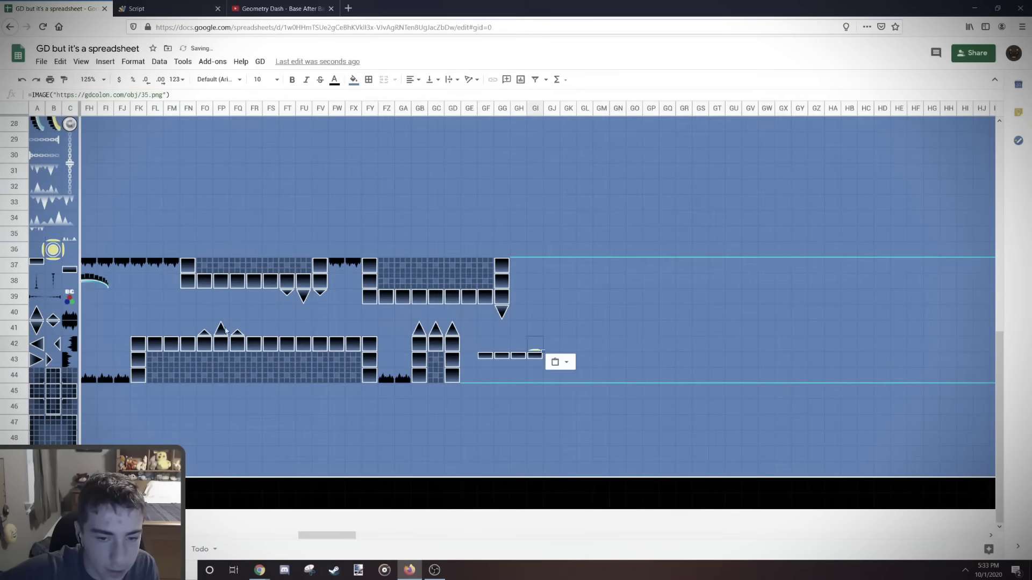
pyautogui.moveTo(386, 373); pyautogui.dragTo(403, 375)
pyautogui.hotkey('ctrl', 'c')
pyautogui.click(469, 375)
pyautogui.hotkey('ctrl', 'v')
pyautogui.click(503, 361)
pyautogui.moveTo(503, 374); pyautogui.dragTo(667, 375)
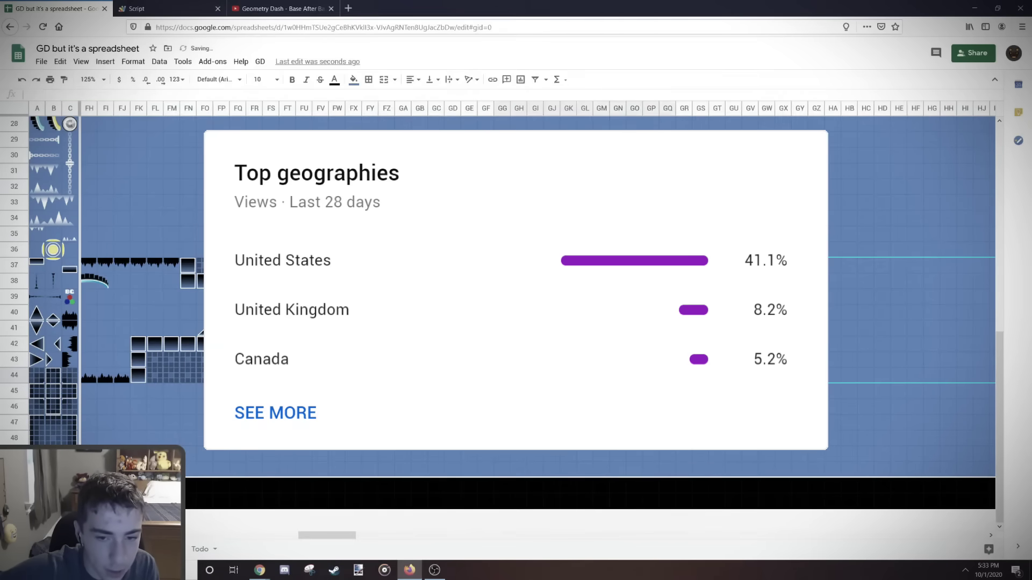
pyautogui.hotkey('ctrl', 'v')
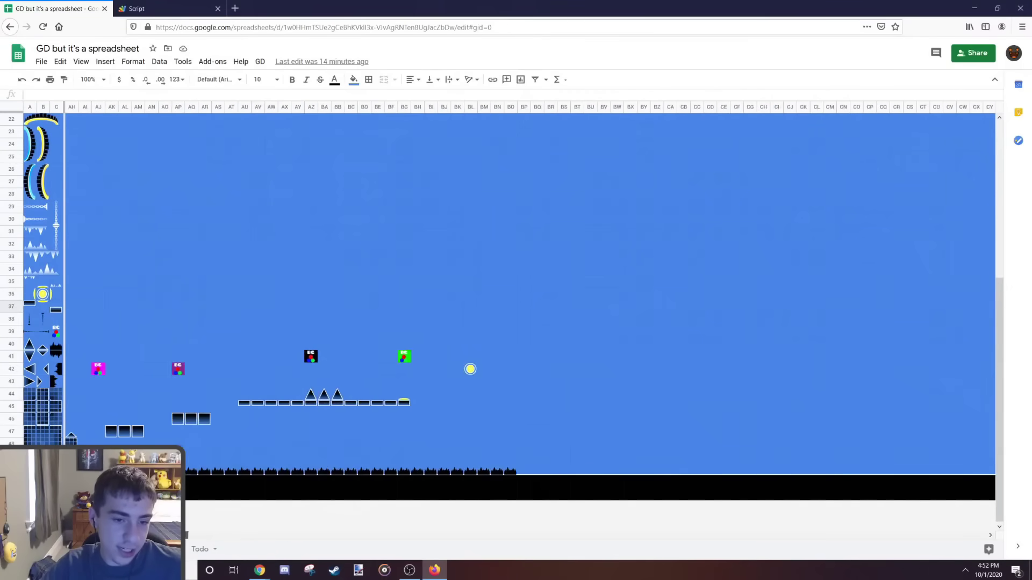
# Step: Look through the sheet holding the exported level data and the script code that generates it
pyautogui.click(207, 257)
pyautogui.click(129, 549)
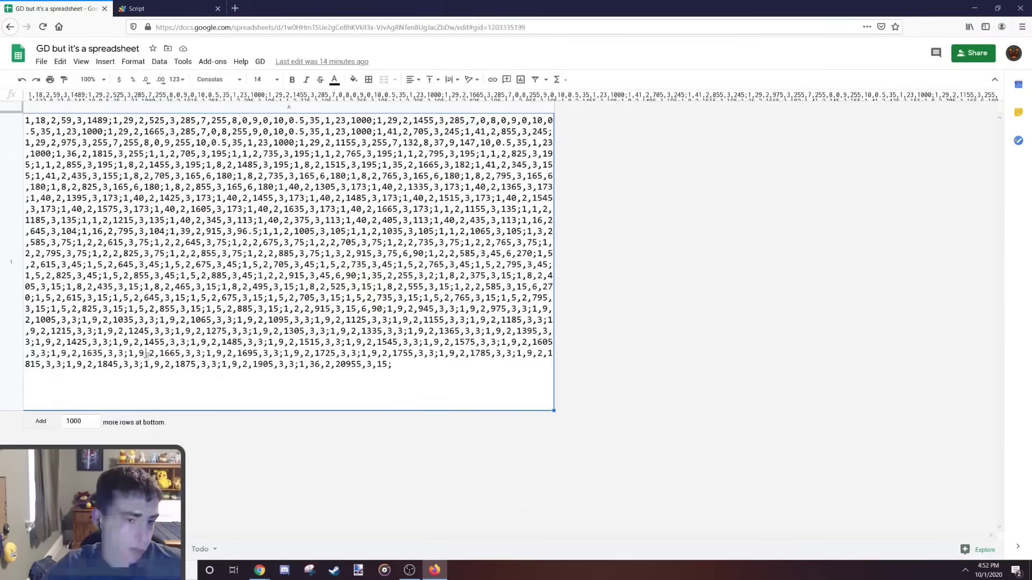
pyautogui.click(207, 552)
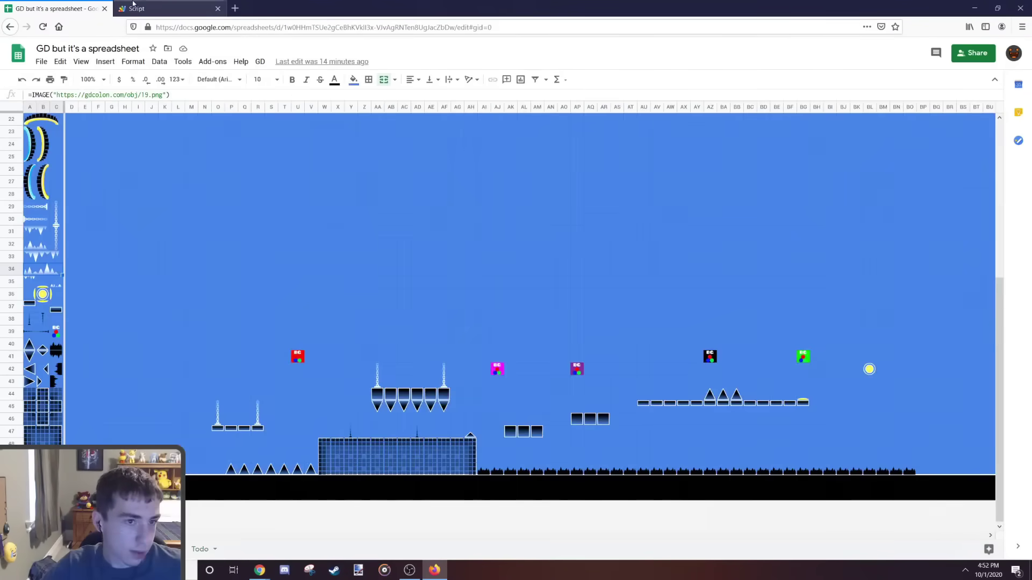
pyautogui.hotkey('ctrl', 'Tab')
pyautogui.scroll(20, 222, 173)
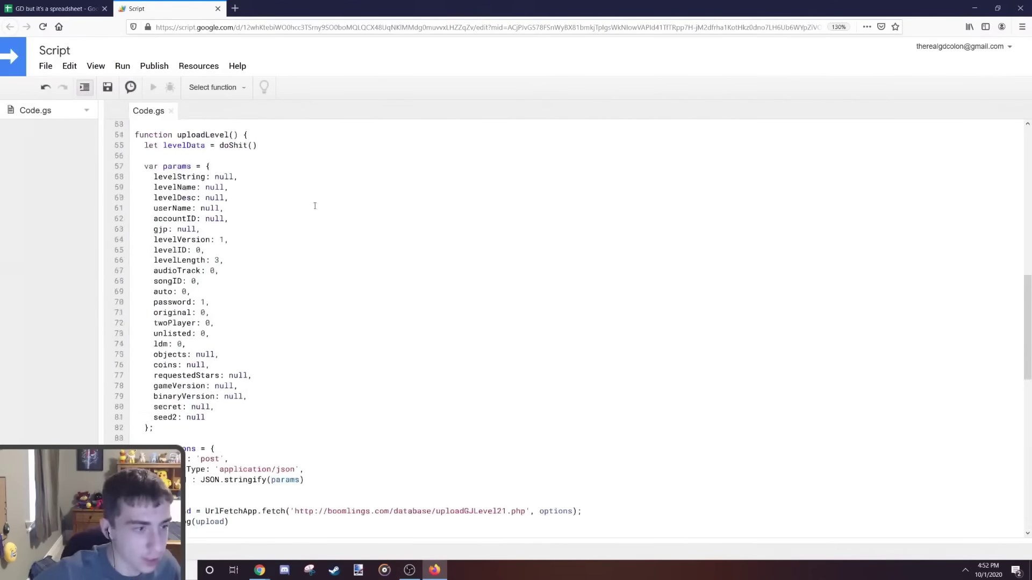
pyautogui.scroll(2, 317, 245)
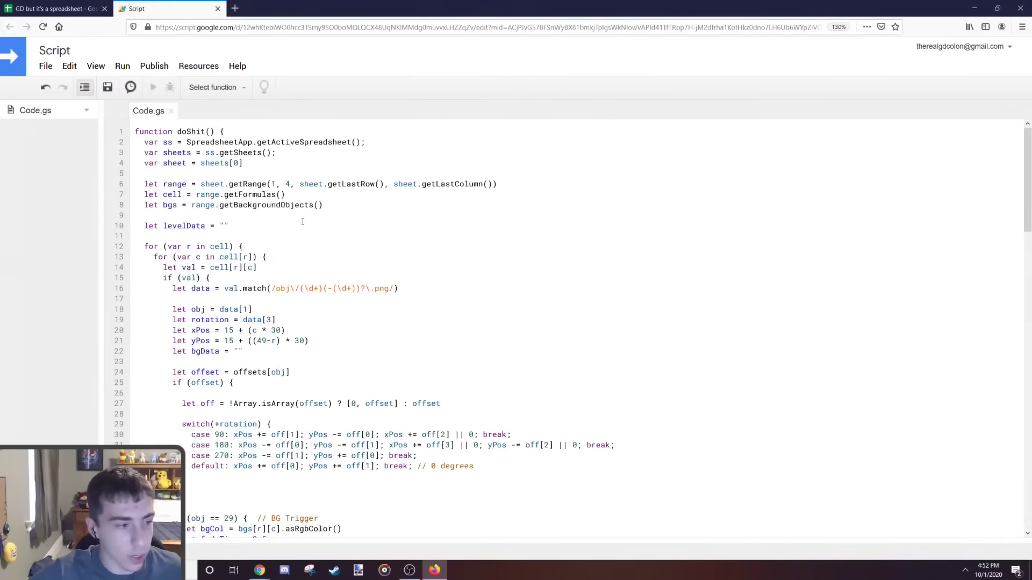
pyautogui.hotkey('ctrl', 'Tab')
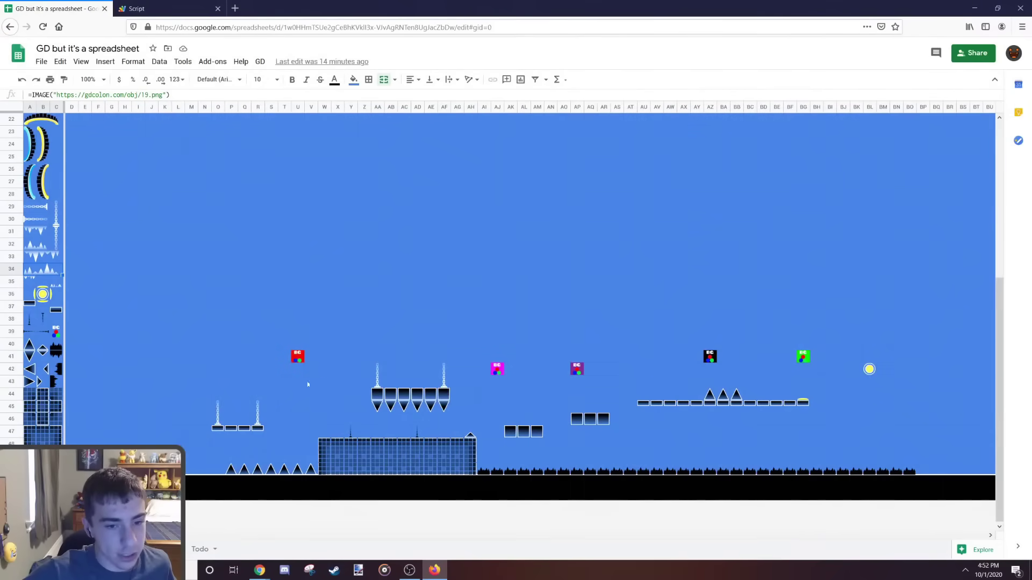
# Step: Copy the half-slab from Q47 into the five cells BP45:BT45 to build a platform beyond the yellow orb
pyautogui.click(233, 447)
pyautogui.click(240, 427)
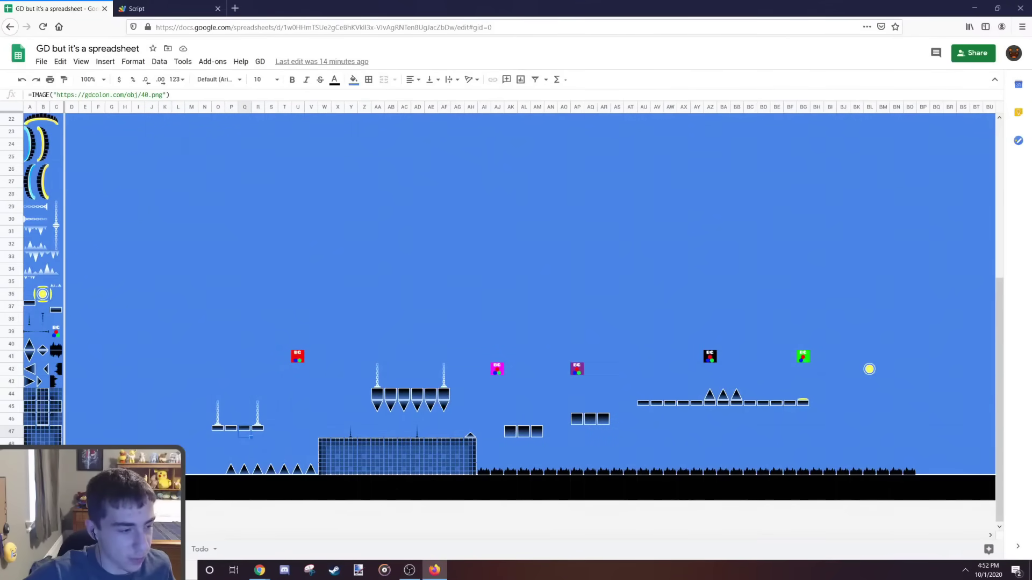
pyautogui.hscroll(5, 529, 295)
pyautogui.hscroll(2, 529, 295)
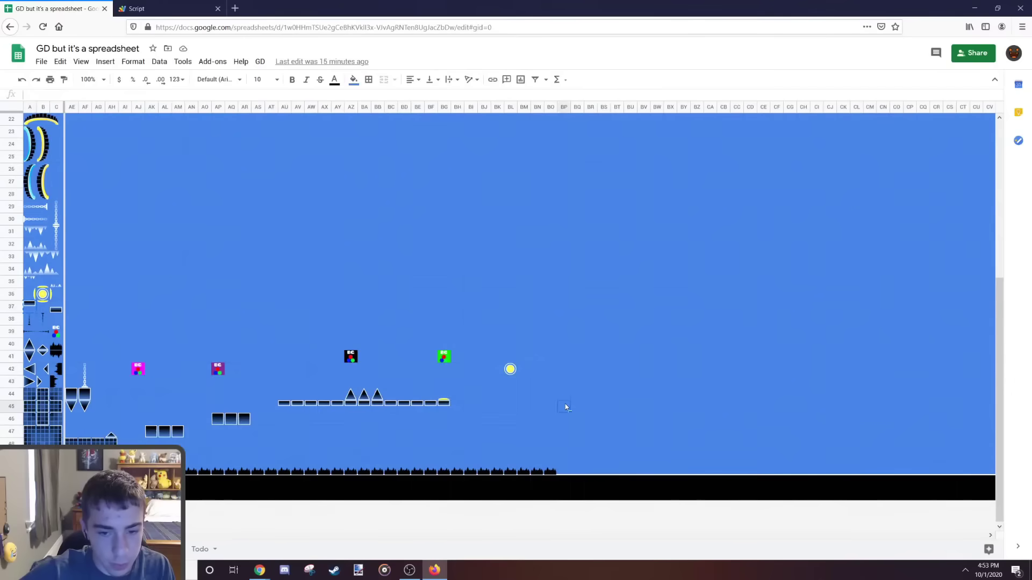
pyautogui.click(565, 404)
pyautogui.hotkey('ctrl', 'v')
pyautogui.hotkey('ctrl', 'v')
pyautogui.click(590, 404)
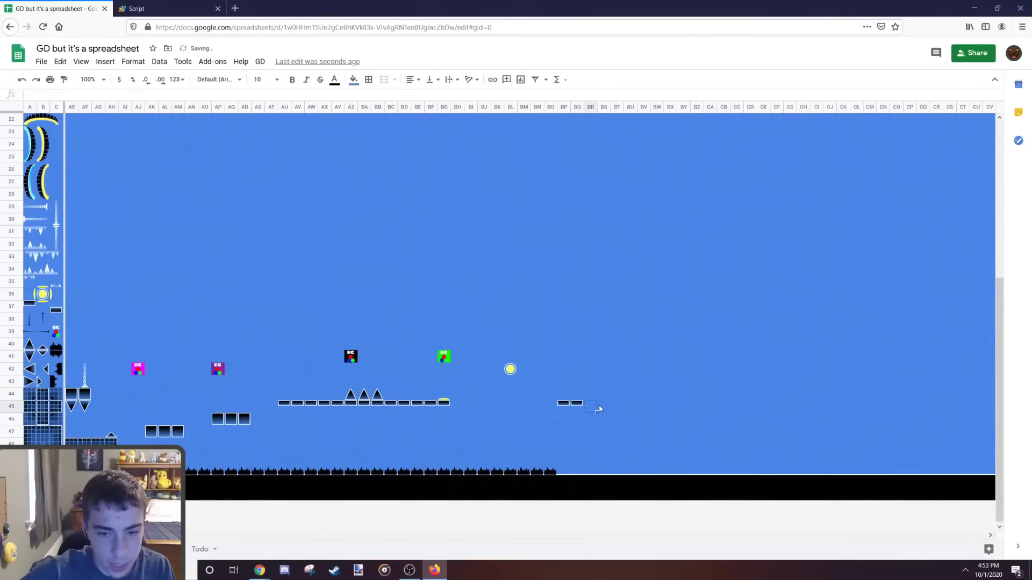
pyautogui.hotkey('ctrl', 'v')
pyautogui.click(603, 404)
pyautogui.hotkey('ctrl', 'v')
pyautogui.click(617, 404)
pyautogui.hotkey('ctrl', 'v')
# Step: Stack the large left-pointing spike from palette cell A42 in column BU, from row 44 up to row 36
pyautogui.click(49, 349)
pyautogui.click(34, 368)
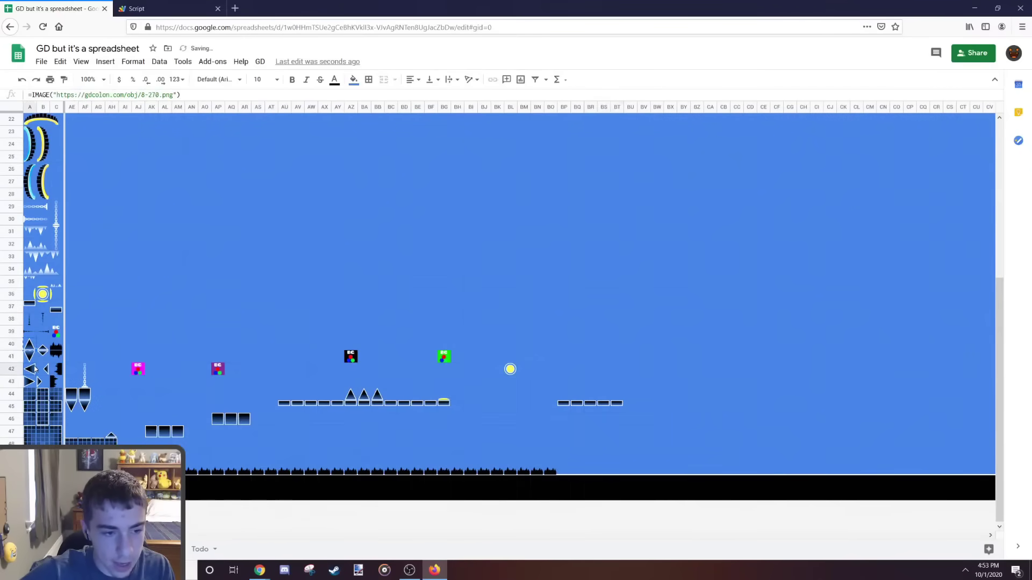
pyautogui.click(632, 393)
pyautogui.hotkey('ctrl', 'v')
pyautogui.click(630, 381)
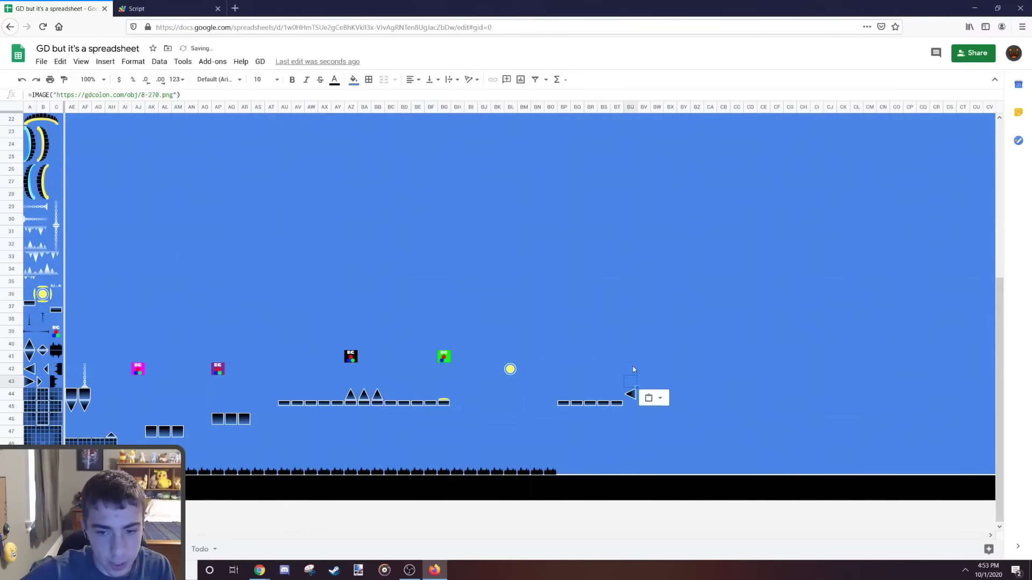
pyautogui.hotkey('ctrl', 'v')
pyautogui.click(631, 368)
pyautogui.hotkey('ctrl', 'v')
pyautogui.moveTo(632, 356); pyautogui.dragTo(630, 293)
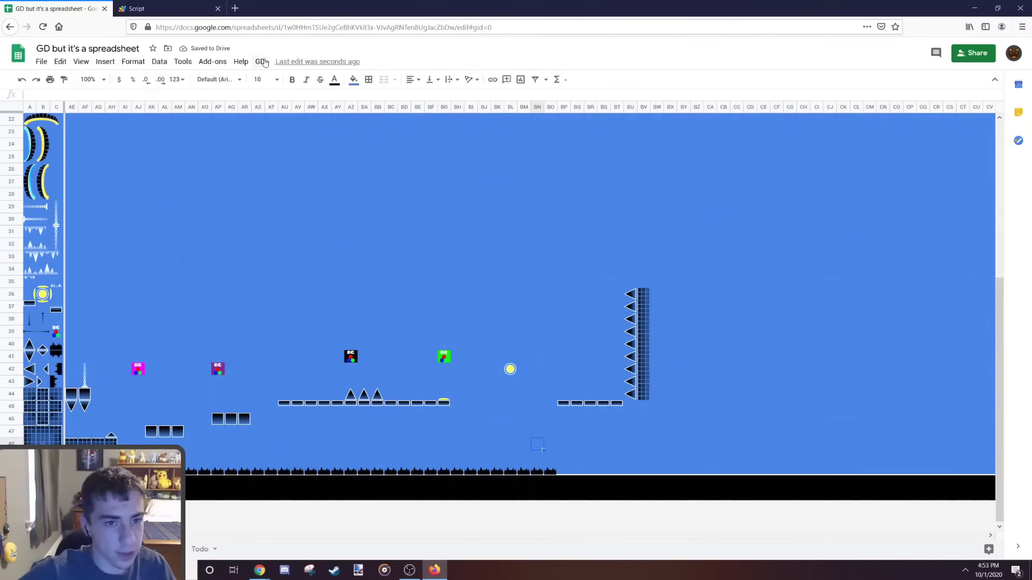
# Step: Run the custom GD script on the level sheet and look over its conversion code
pyautogui.click(261, 62)
pyautogui.click(290, 79)
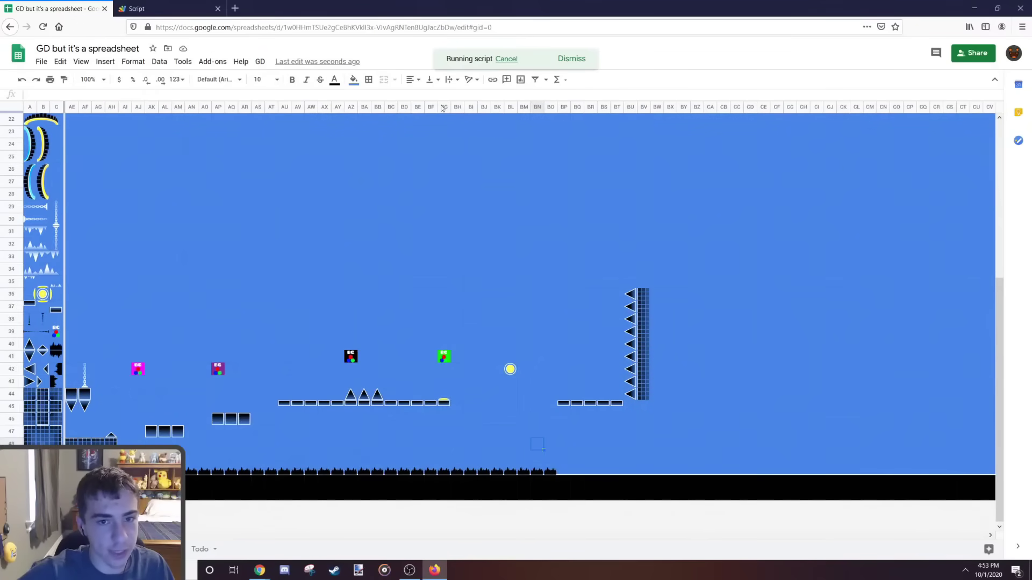
pyautogui.click(213, 6)
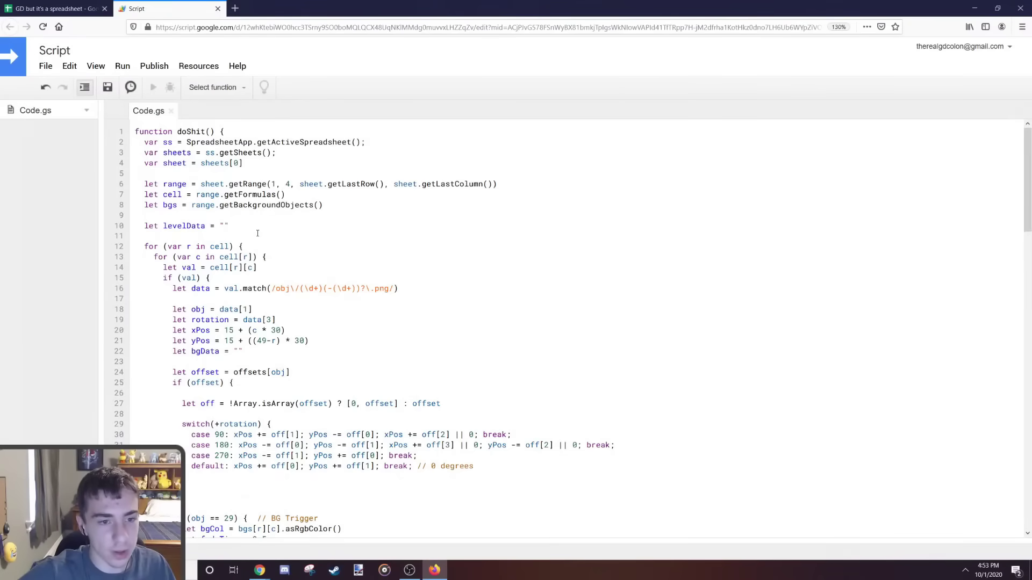
pyautogui.scroll(-4, 257, 233)
pyautogui.scroll(1, 258, 233)
# Step: Replace the contents of level.txt in the GD Save Decoder folder with the generated level data, then save and close it
pyautogui.click(62, 8)
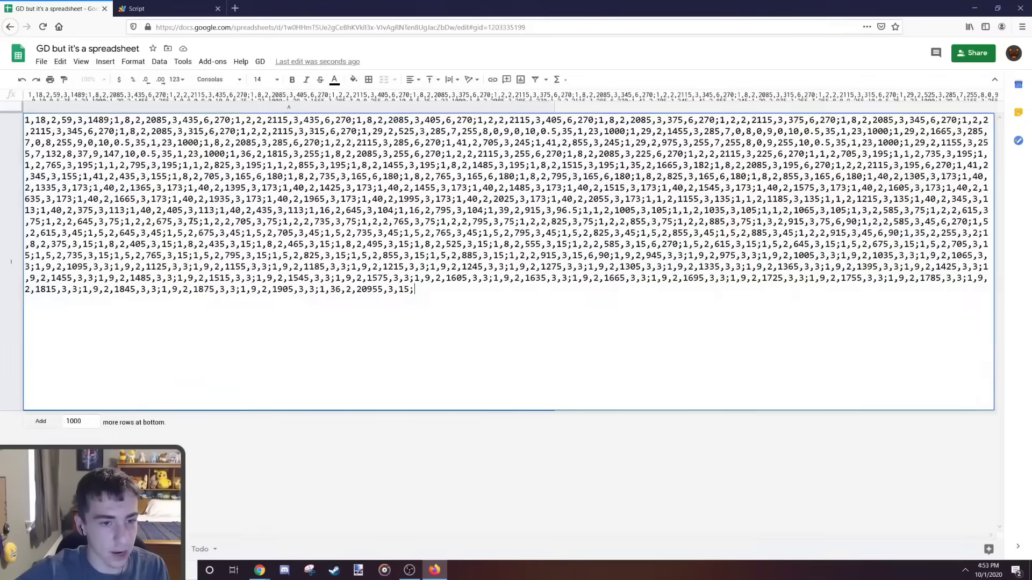
pyautogui.hotkey('ctrl', 'a')
pyautogui.press('super')
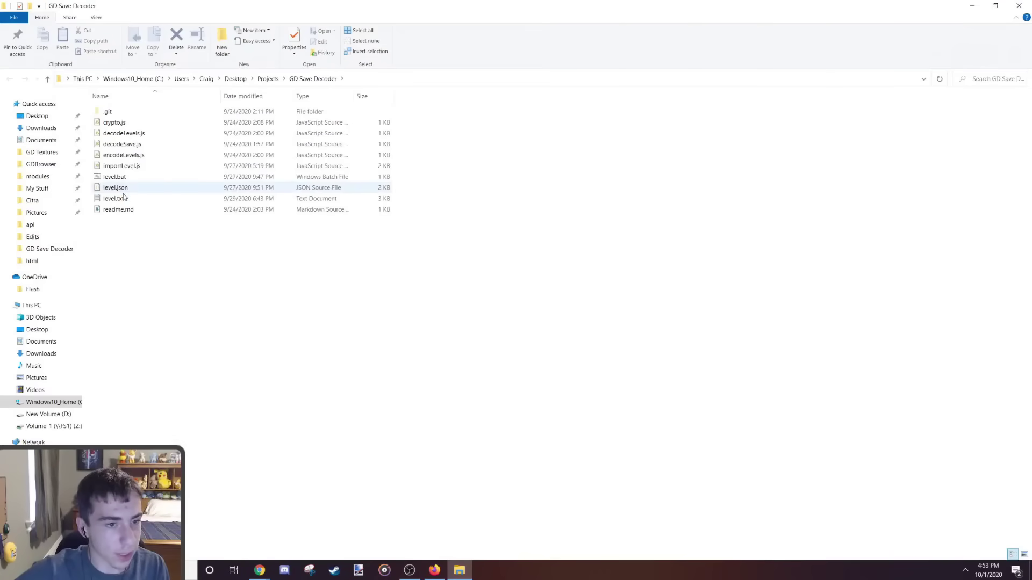
pyautogui.doubleClick(124, 197)
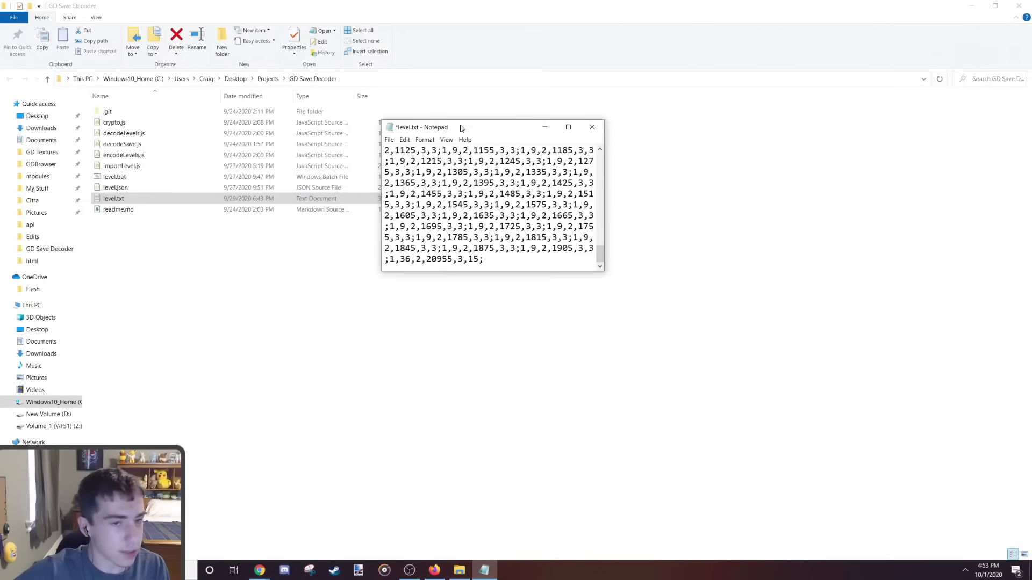
pyautogui.hotkey('ctrl', 'a')
pyautogui.hotkey('ctrl', 'v')
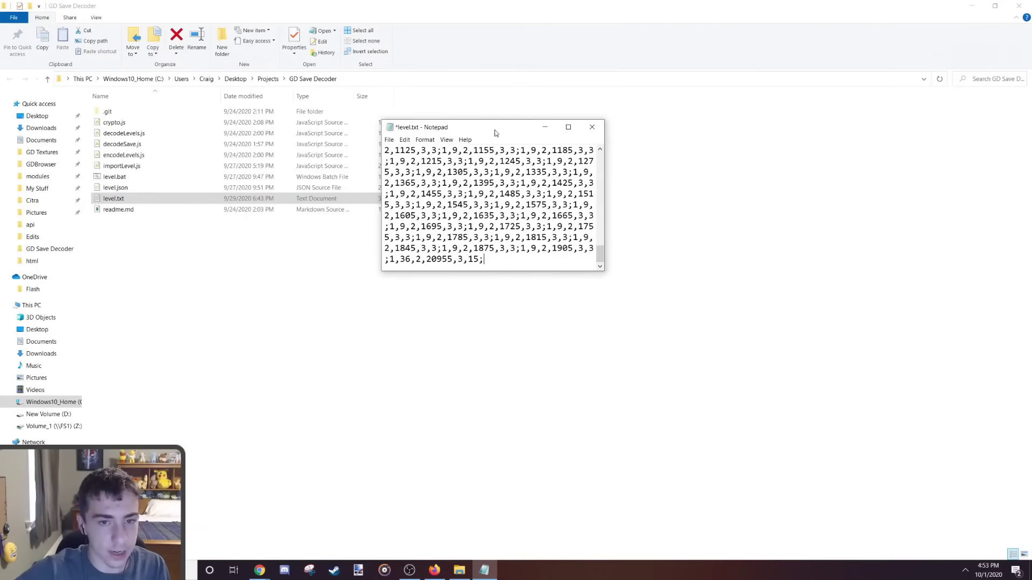
pyautogui.hotkey('ctrl', 's')
pyautogui.click(592, 127)
# Step: Run level.bat to import the level into the game save, then launch Geometry Dash
pyautogui.doubleClick(114, 178)
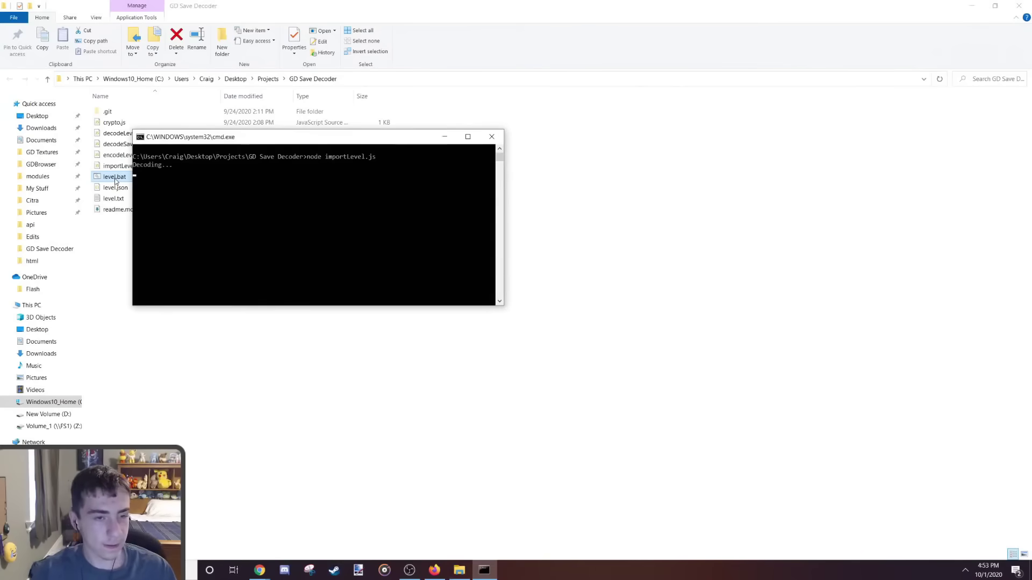
pyautogui.rightClick(333, 570)
pyautogui.click(292, 295)
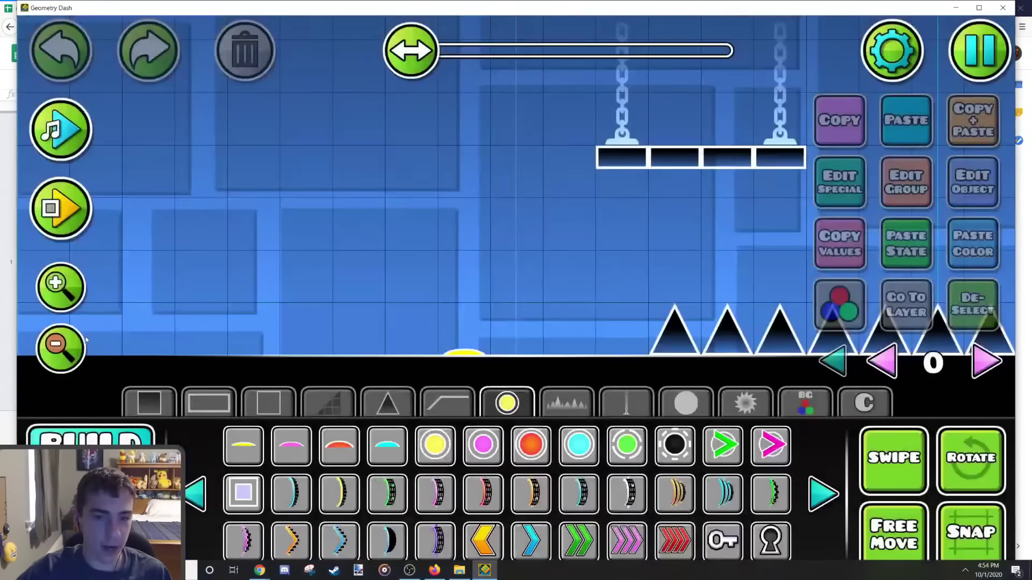
# Step: Look over the imported level in the Geometry Dash editor, then save it and play-test it
pyautogui.click(73, 344)
pyautogui.moveTo(499, 298); pyautogui.dragTo(343, 363)
pyautogui.moveTo(779, 274); pyautogui.dragTo(187, 276)
pyautogui.moveTo(722, 235); pyautogui.dragTo(779, 288)
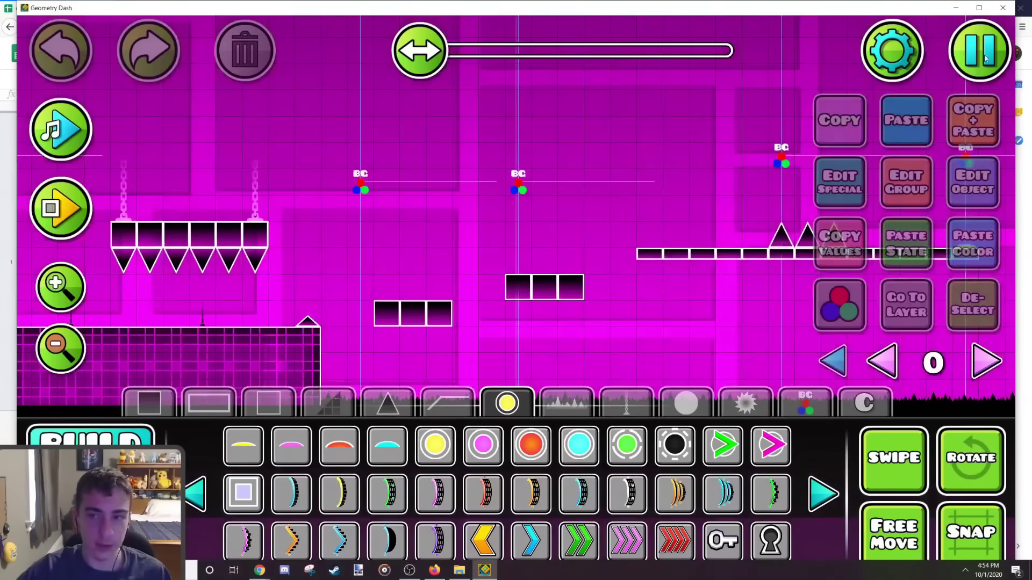
pyautogui.click(986, 58)
pyautogui.click(570, 204)
pyautogui.click(541, 242)
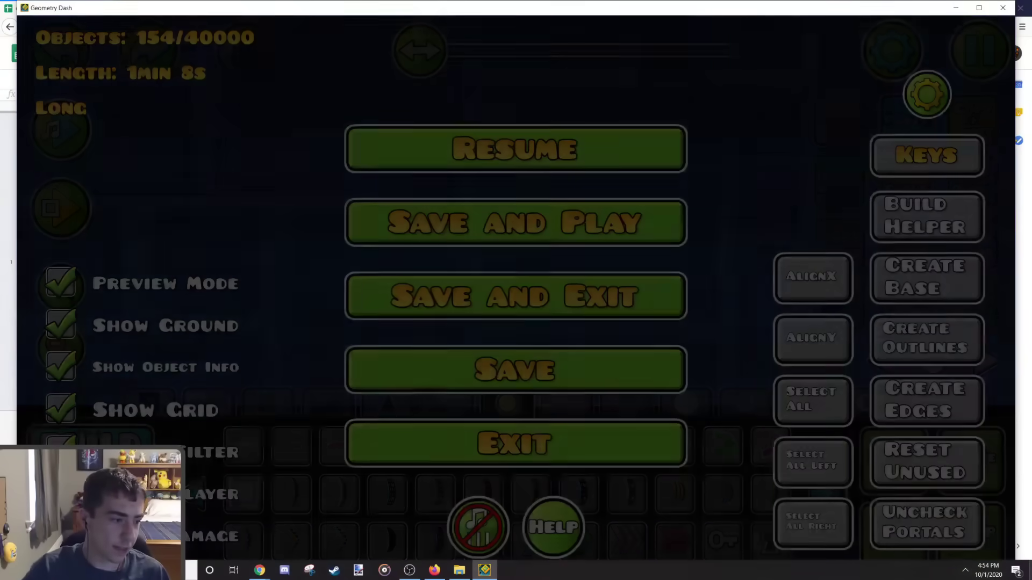
pyautogui.press('space')
pyautogui.press('space')
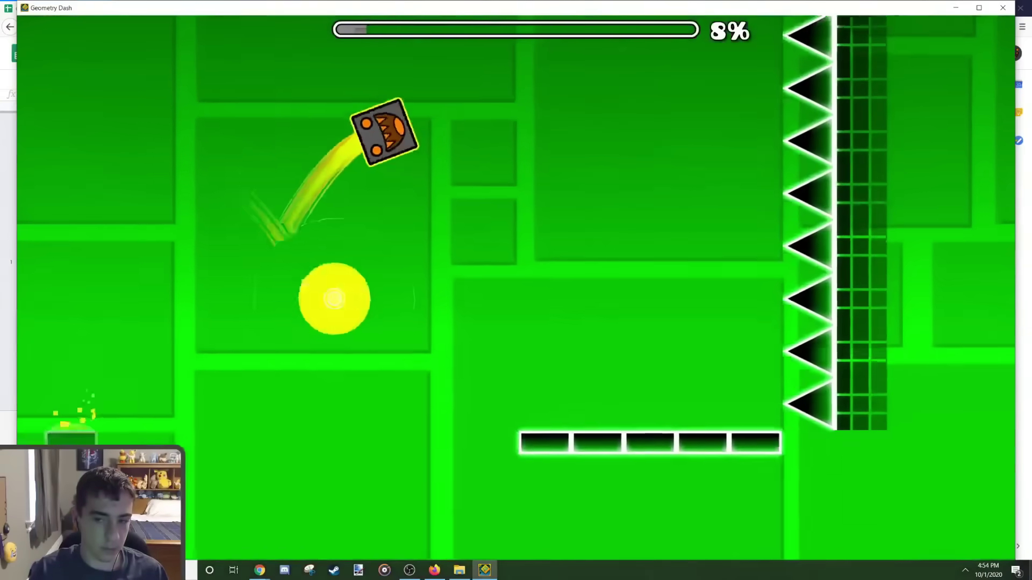
pyautogui.press('space')
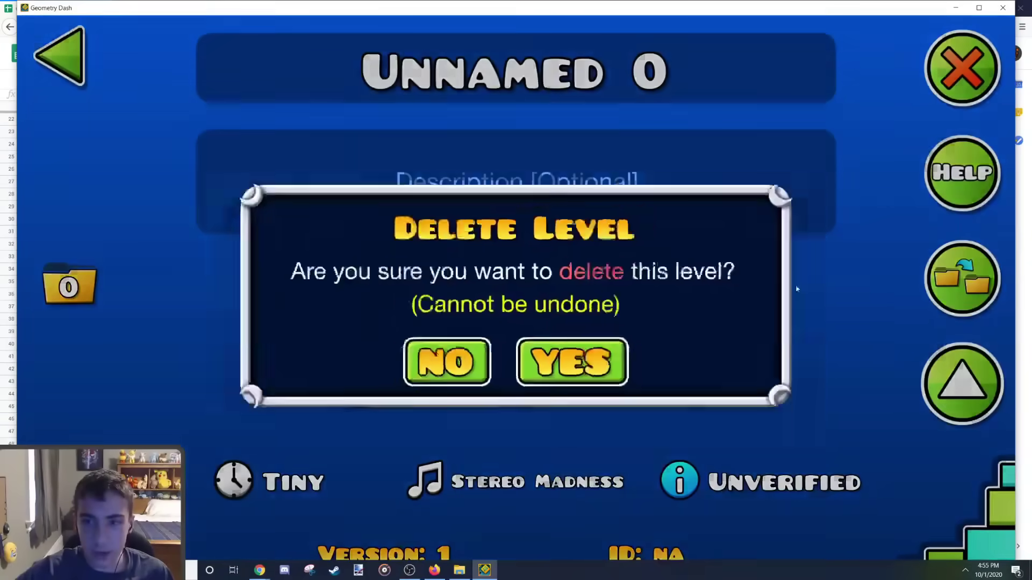
# Step: Delete the Unnamed 0 and Spreadsheet levels, then quit Geometry Dash
pyautogui.click(571, 362)
pyautogui.click(786, 172)
pyautogui.click(963, 65)
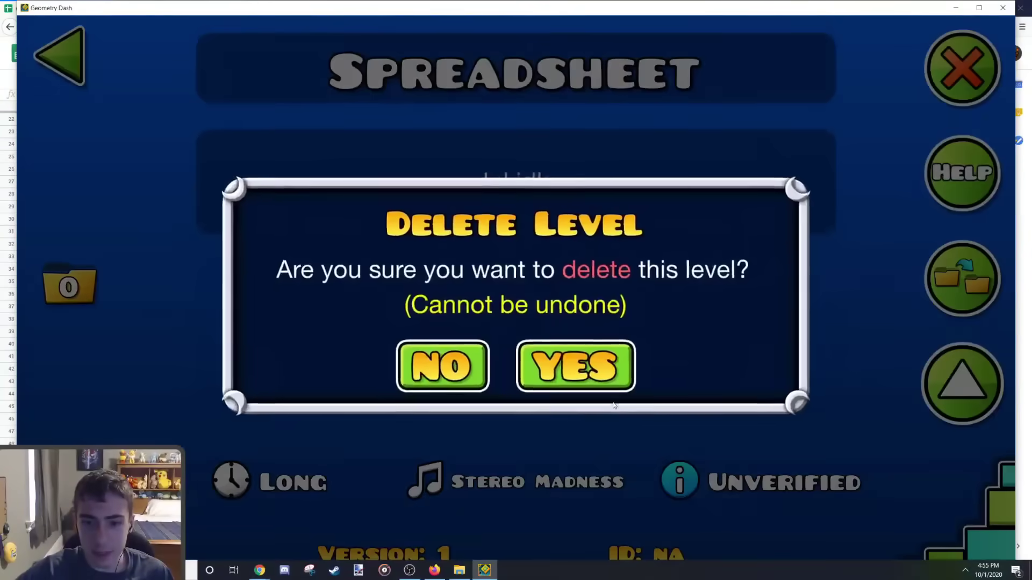
pyautogui.click(573, 364)
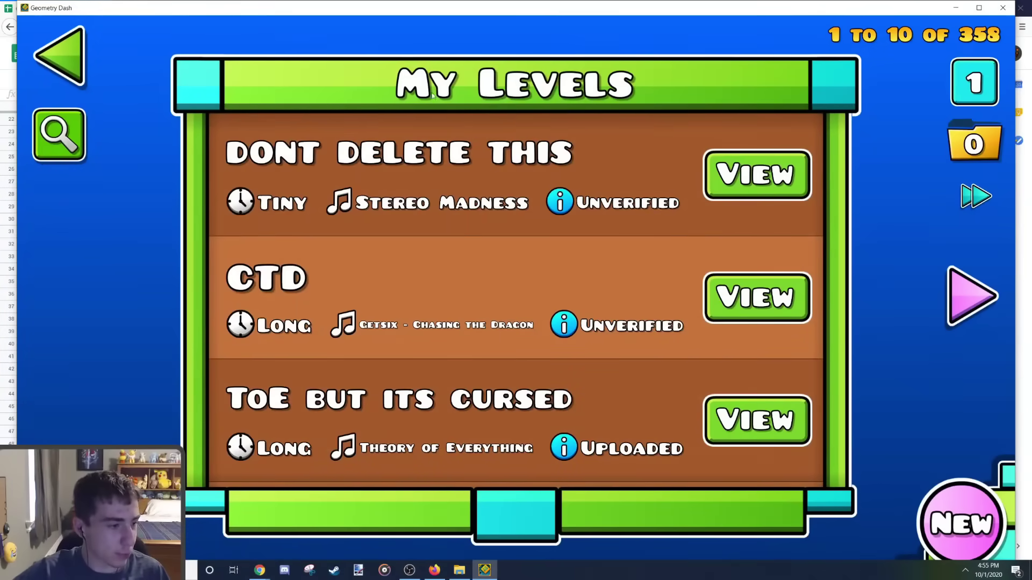
pyautogui.hotkey('alt', 'F4')
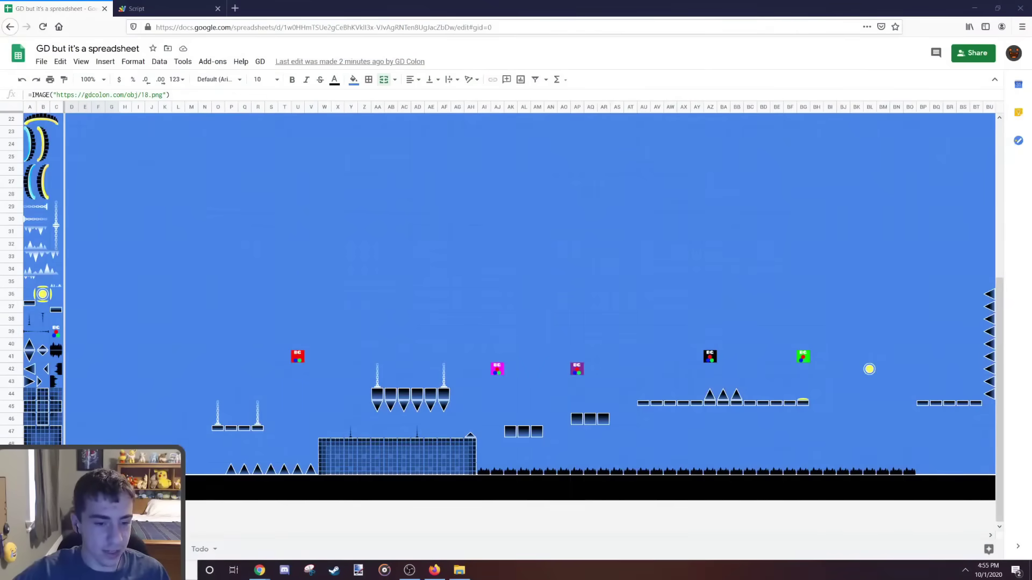
# Step: Look over the finished level layout along the columns, and examine the jump reference images on the other sheet
pyautogui.moveTo(107, 535); pyautogui.dragTo(131, 535)
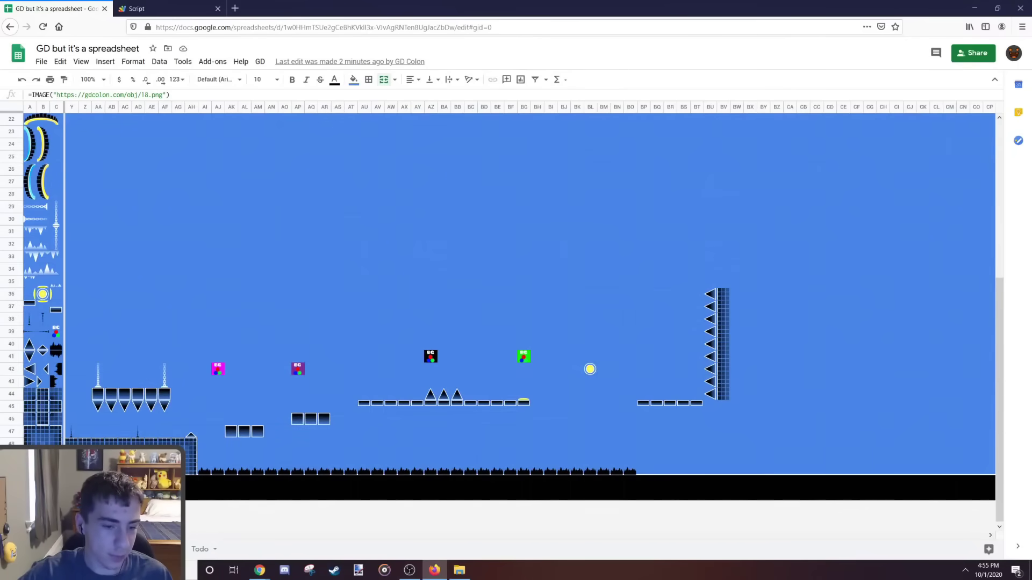
pyautogui.hscroll(-5, 530, 295)
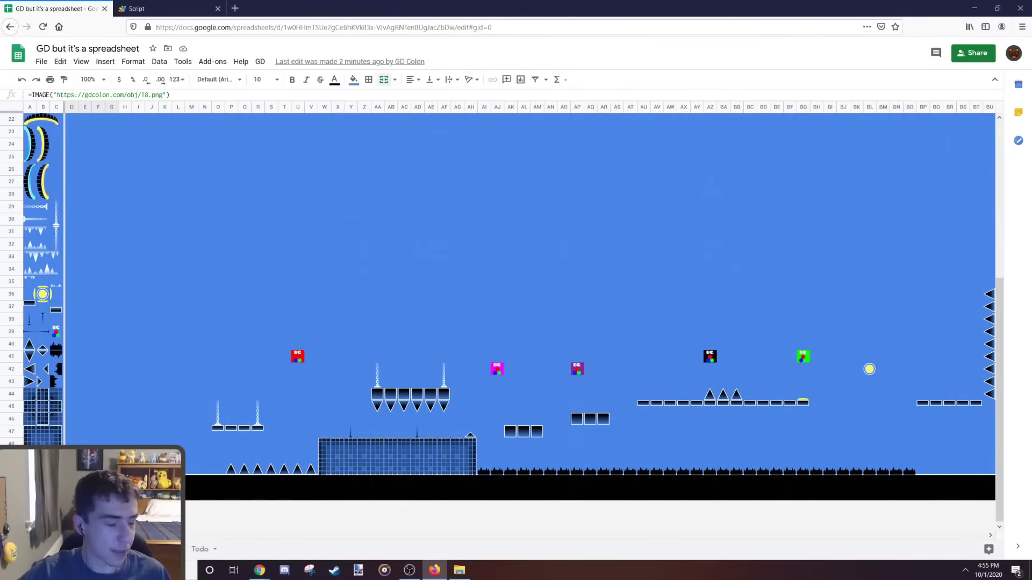
pyautogui.click(148, 549)
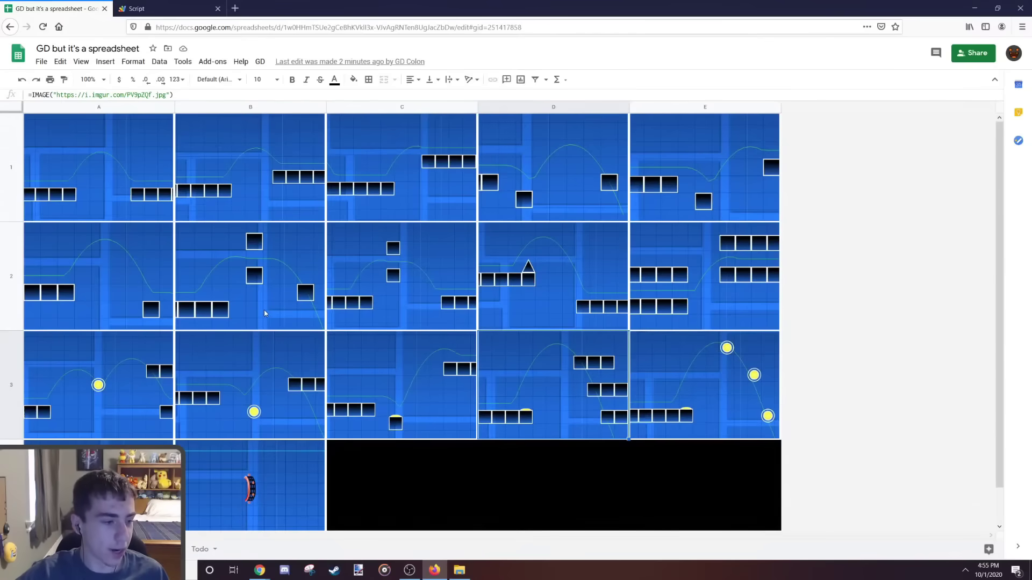
pyautogui.scroll(-1, 264, 313)
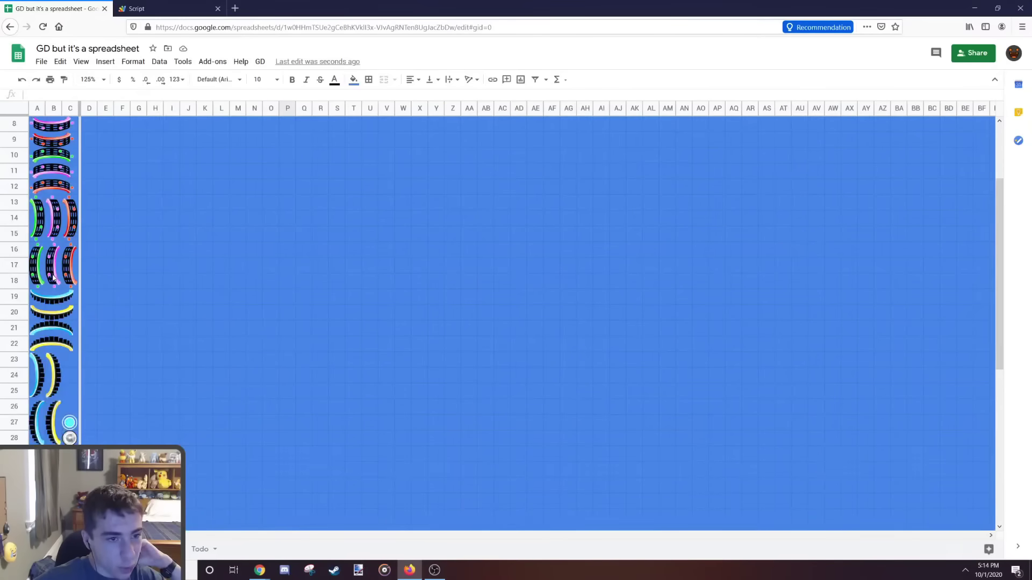
# Step: Review the object palette in columns A to C, the jump reference images and the Base After Base gameplay video
pyautogui.scroll(3, 67, 221)
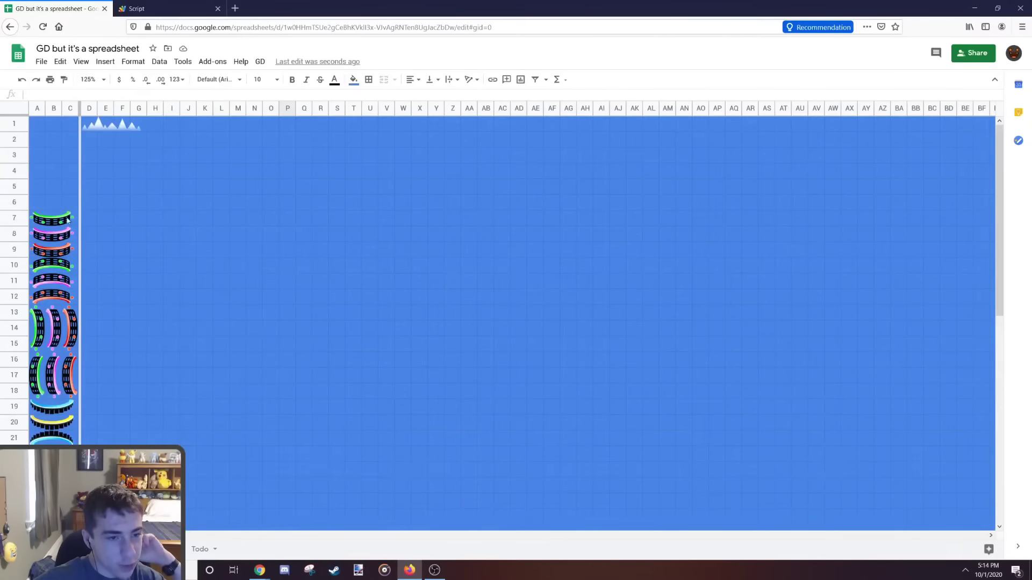
pyautogui.scroll(-8, 67, 180)
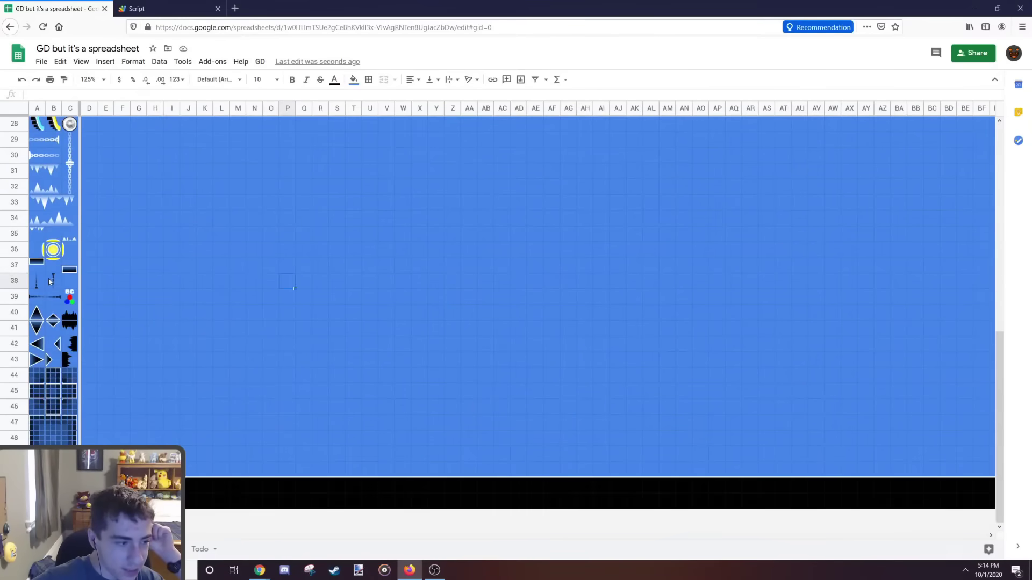
pyautogui.click(156, 550)
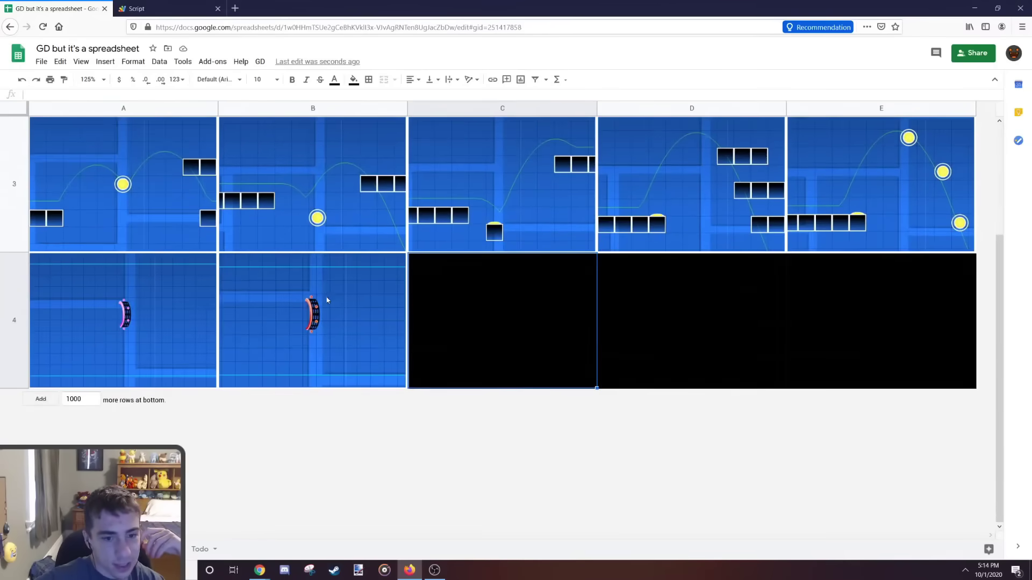
pyautogui.click(168, 317)
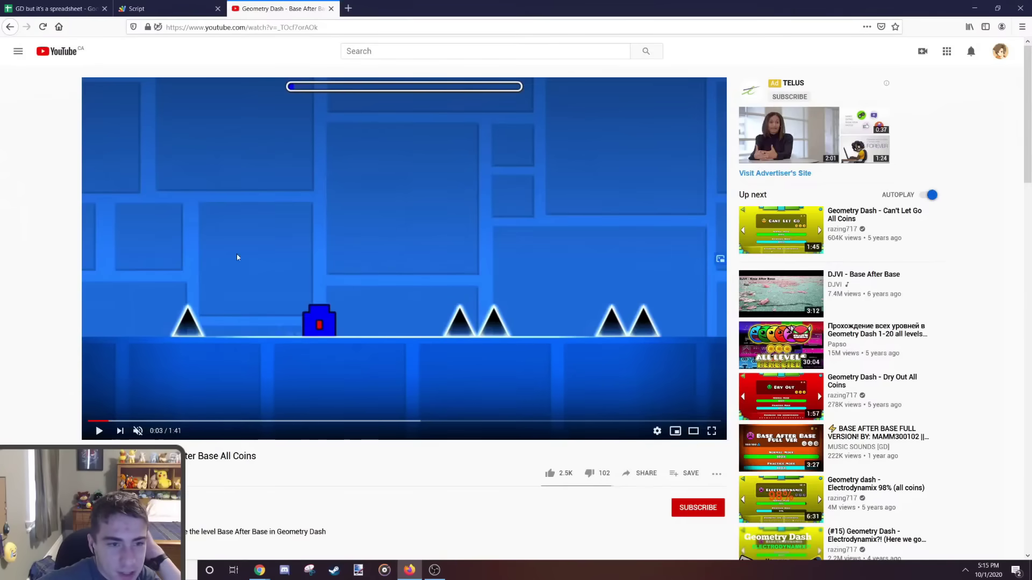
pyautogui.click(33, 4)
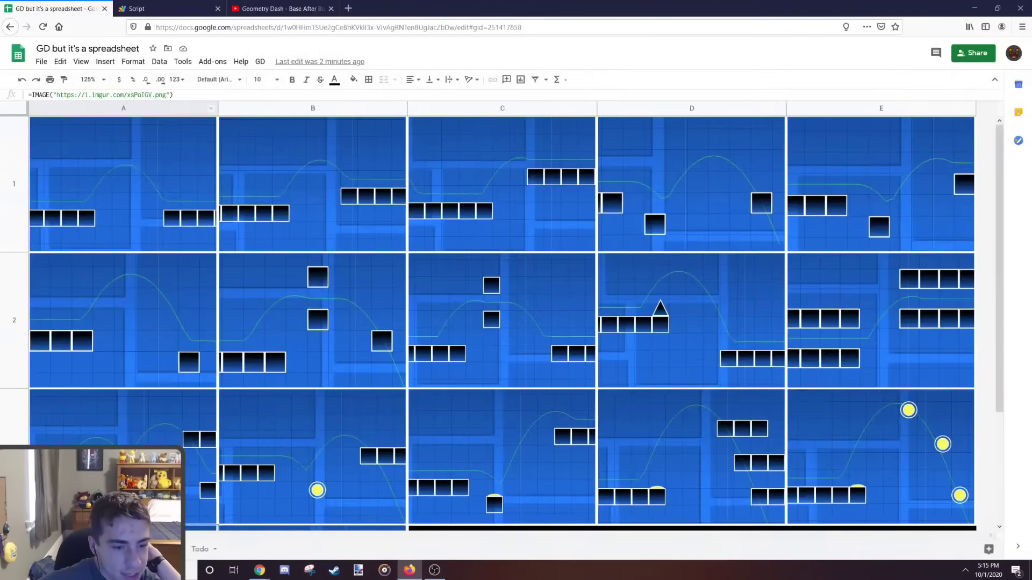
# Step: Copy the full-size spike from the object palette onto the ground in column R of the empty level sheet
pyautogui.click(73, 549)
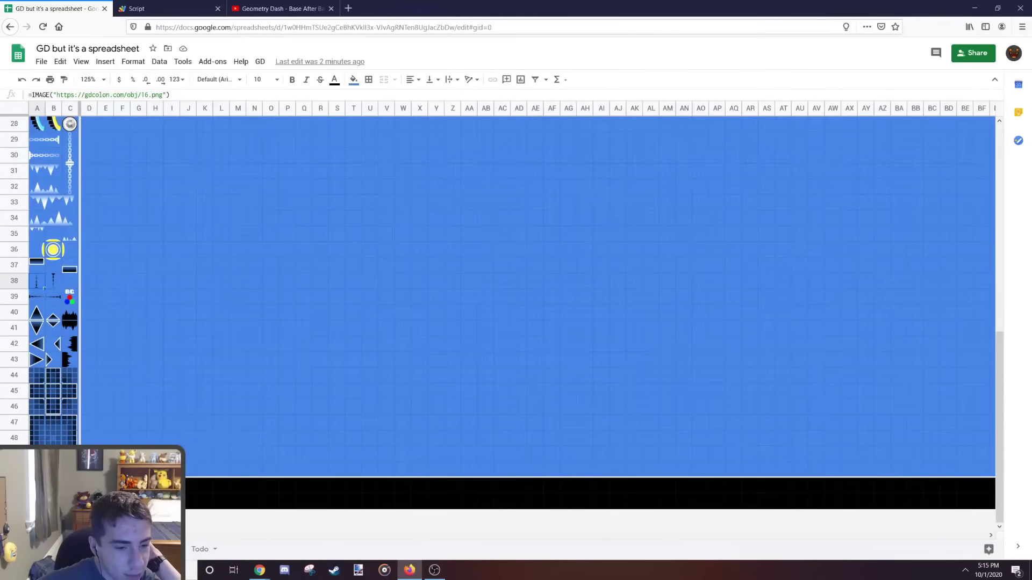
pyautogui.click(42, 321)
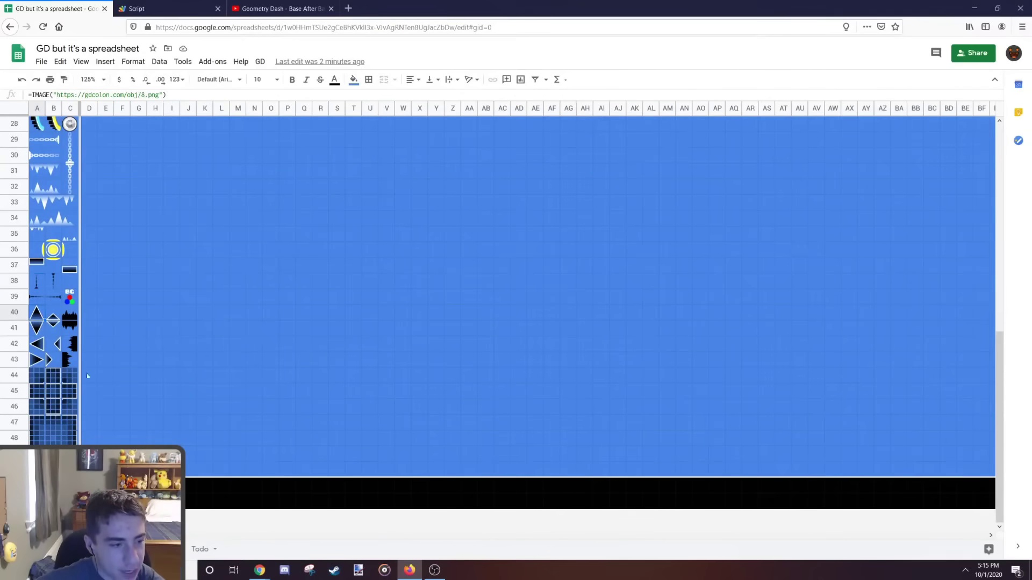
pyautogui.click(318, 469)
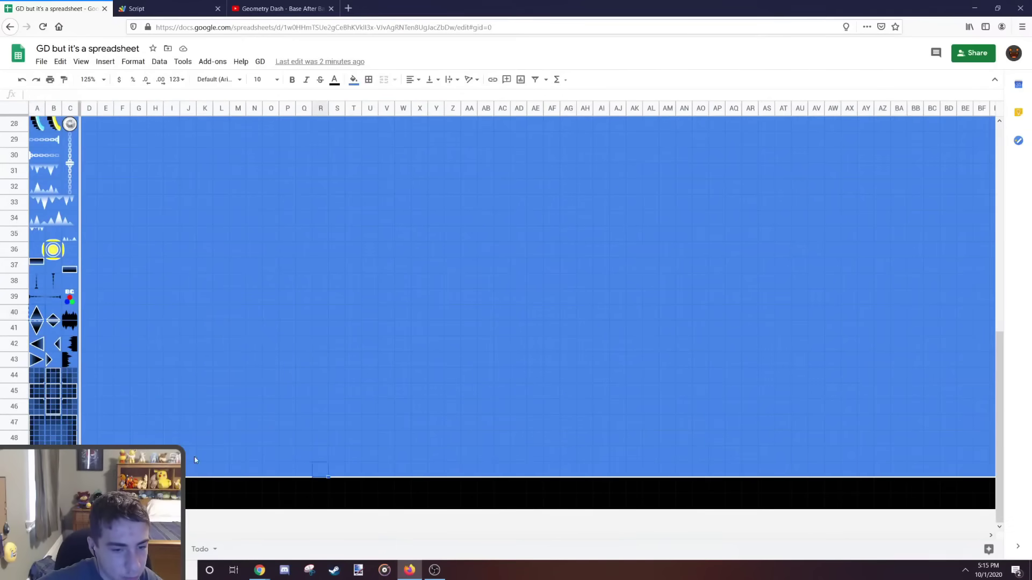
pyautogui.hotkey('ctrl', 'v')
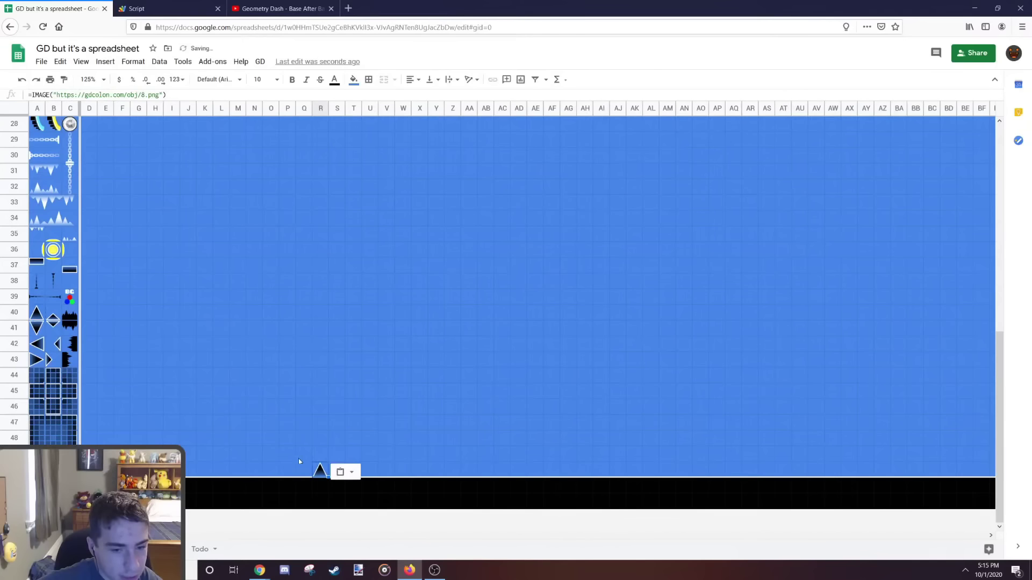
pyautogui.click(290, 455)
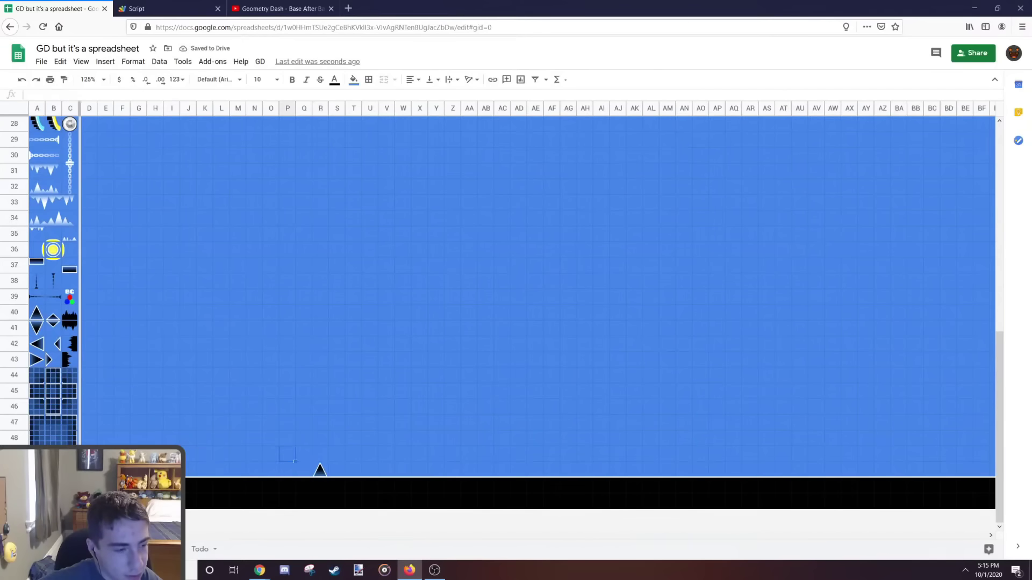
pyautogui.click(321, 469)
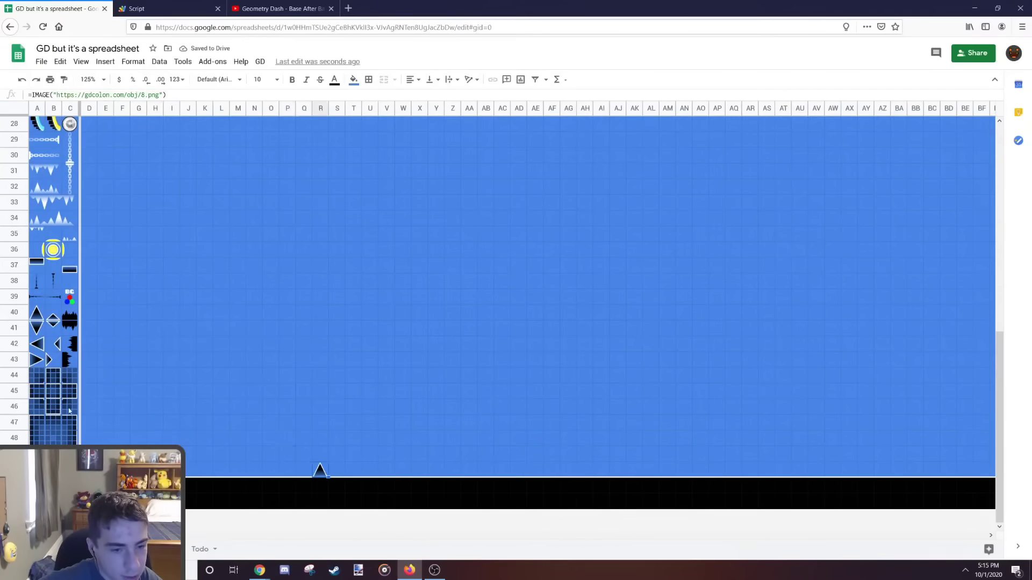
# Step: Copy the small spike from the object palette onto the ground in column Y
pyautogui.click(53, 314)
pyautogui.click(437, 469)
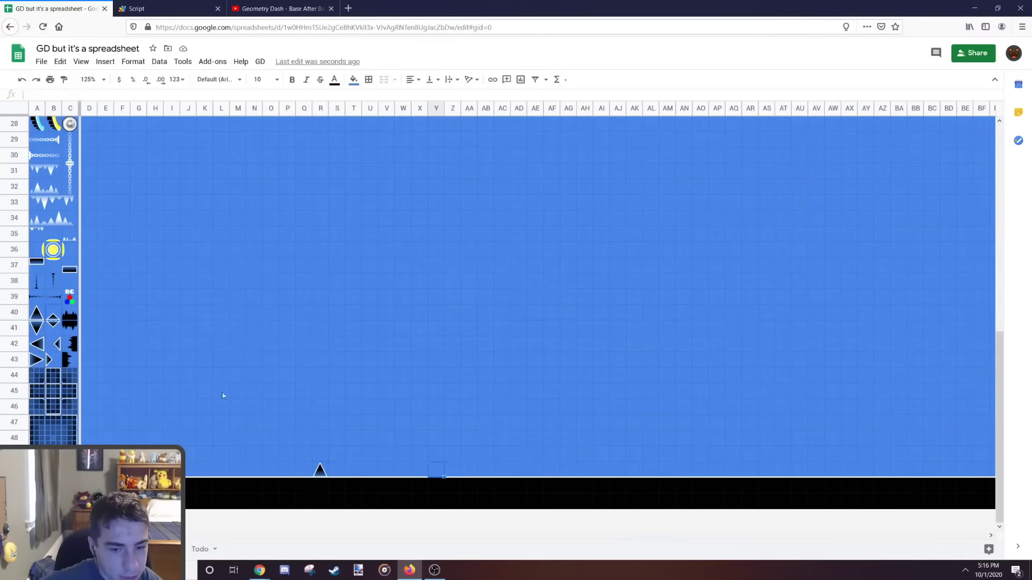
pyautogui.hotkey('ctrl', 'v')
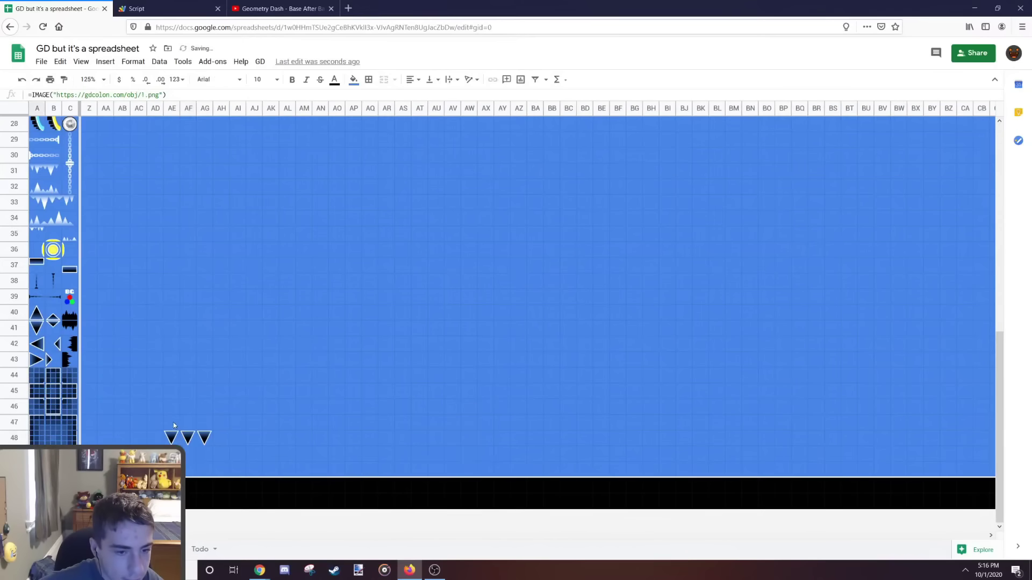
# Step: Place black blocks in AE47:AG47 above the hanging spikes, and hang chains above the two outer blocks
pyautogui.moveTo(173, 422); pyautogui.dragTo(202, 420)
pyautogui.hotkey('ctrl', 'v')
pyautogui.click(65, 155)
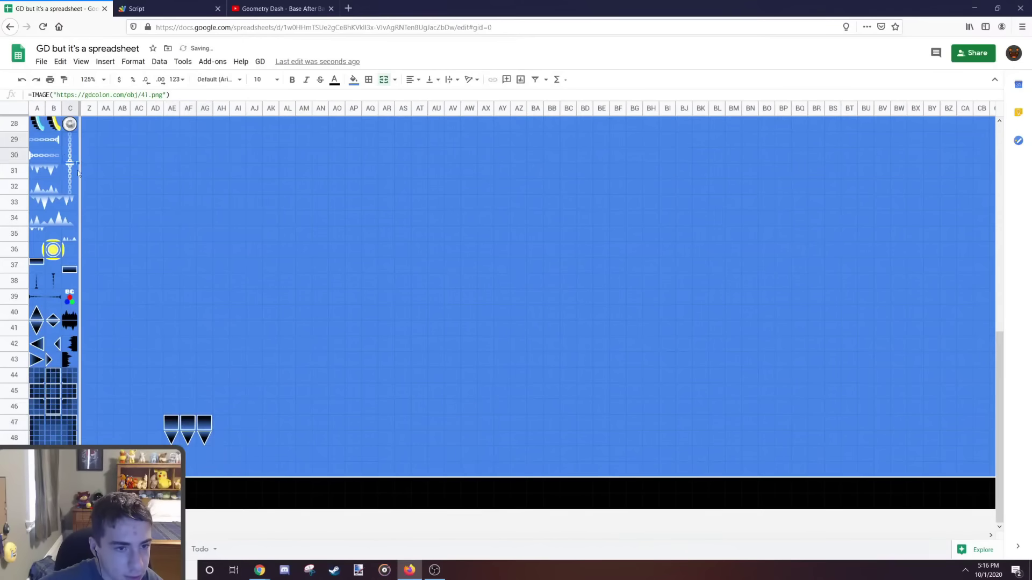
pyautogui.click(172, 396)
pyautogui.hotkey('ctrl', 'v')
pyautogui.click(203, 392)
pyautogui.hotkey('ctrl', 'v')
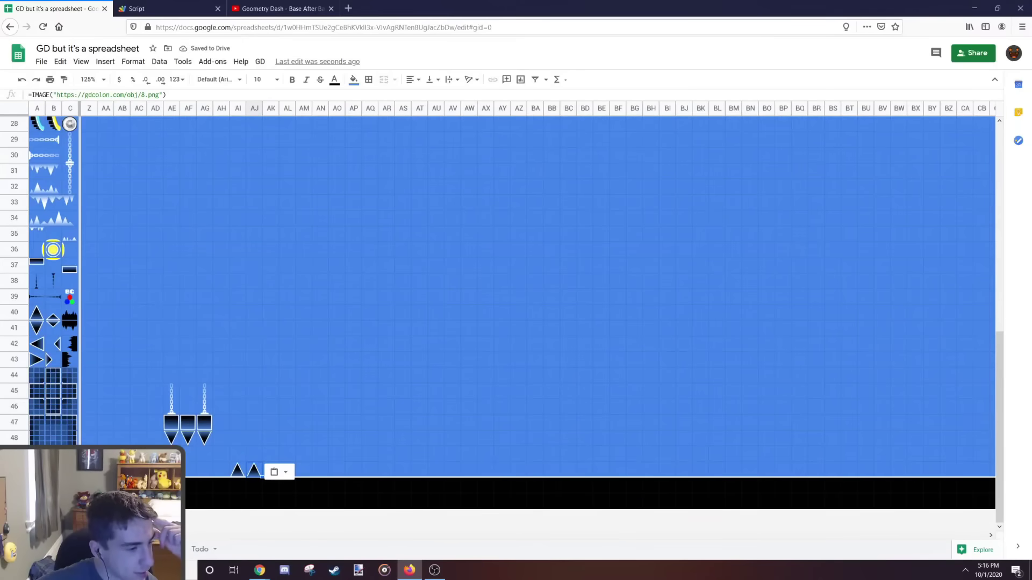
# Step: Switch to Chrome, shuffle-play the Rhythm Heaven Megamix playlist on YouTube and lower the volume
pyautogui.hotkey('alt', 'Tab')
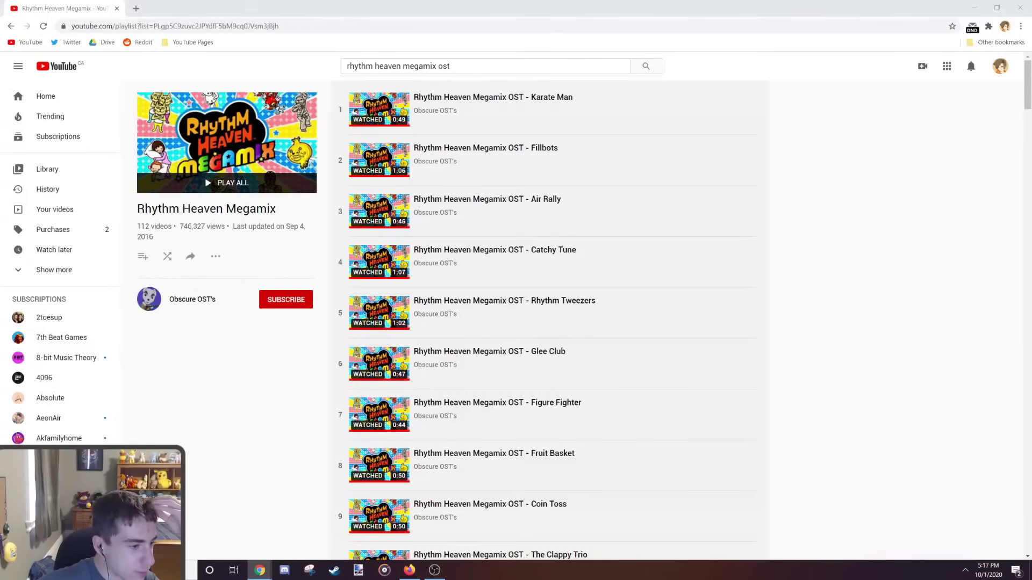
pyautogui.click(168, 256)
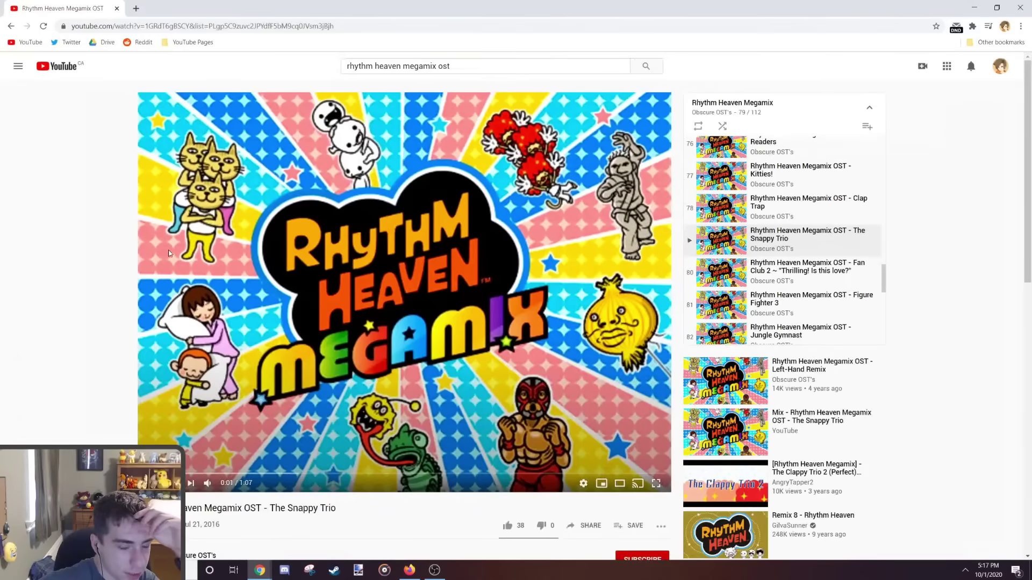
pyautogui.press('XF86AudioLowerVolume')
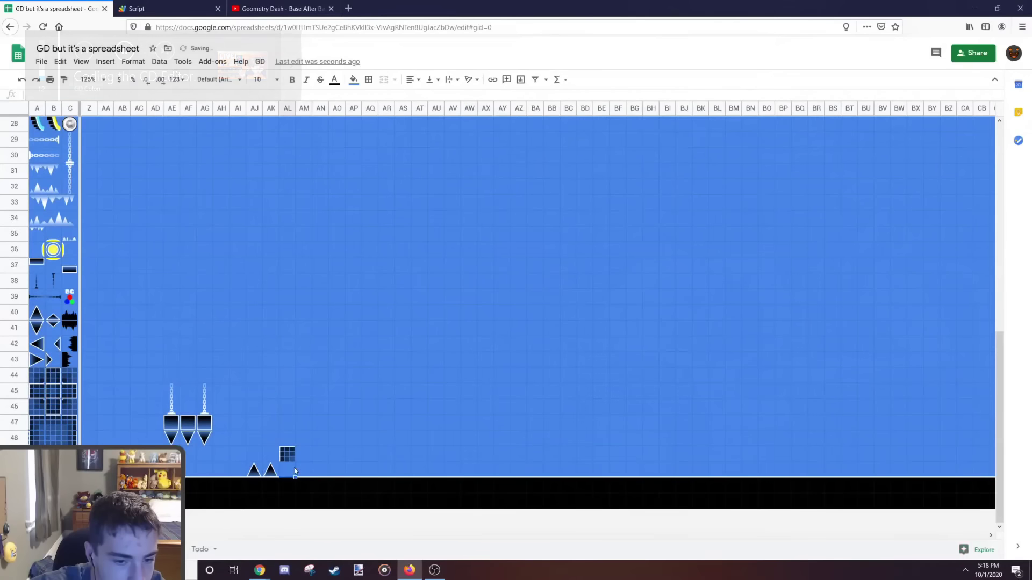
# Step: Place a left-edge grid tile (2-270.png) at ground level in column AL and top-edge tiles (2.png) across AM49:AT49
pyautogui.write('=IMAGE("https://gdcolon.com/obj/2-270.png")')
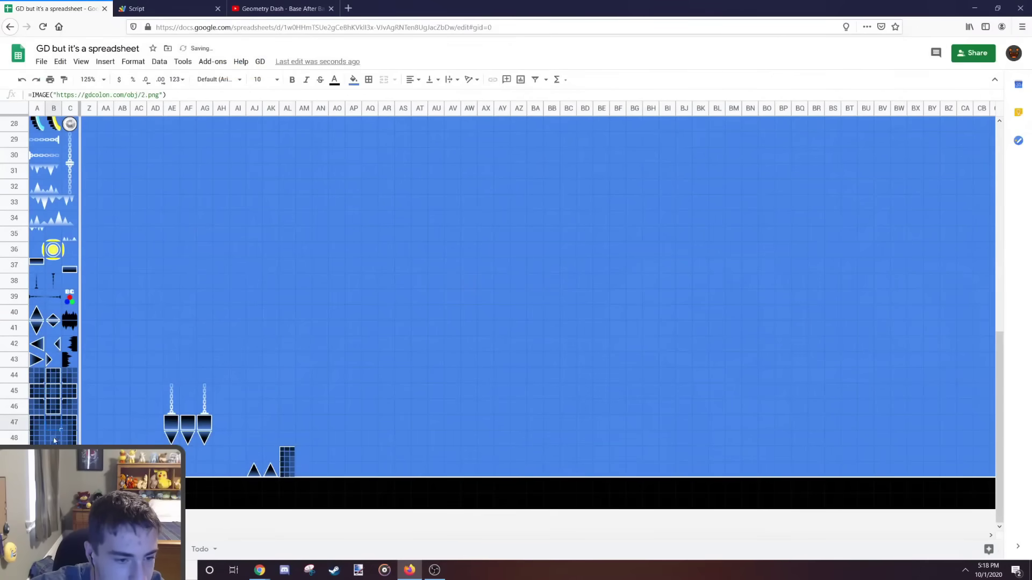
pyautogui.click(55, 428)
pyautogui.moveTo(308, 460); pyautogui.dragTo(413, 454)
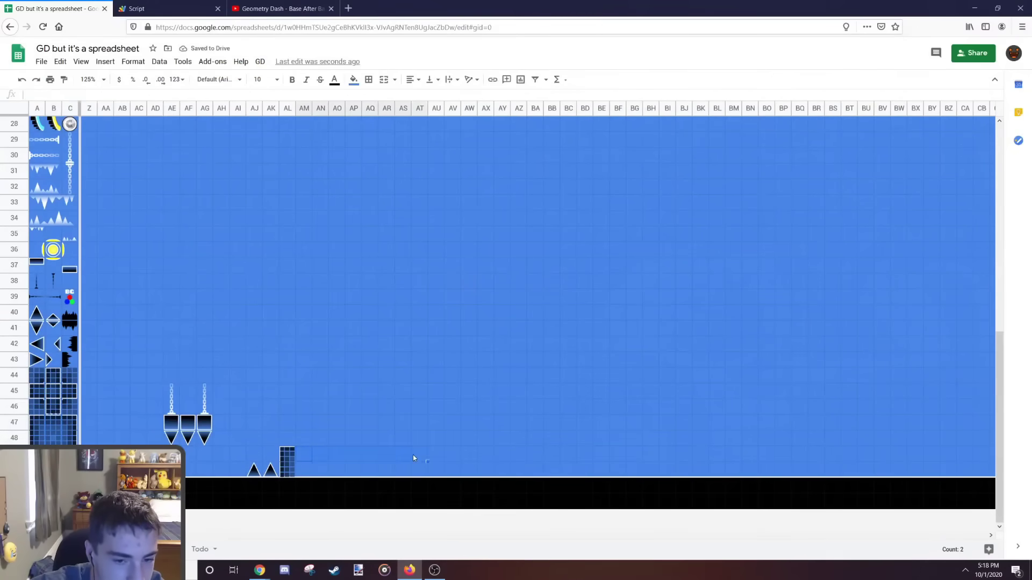
pyautogui.hotkey('ctrl', 'v')
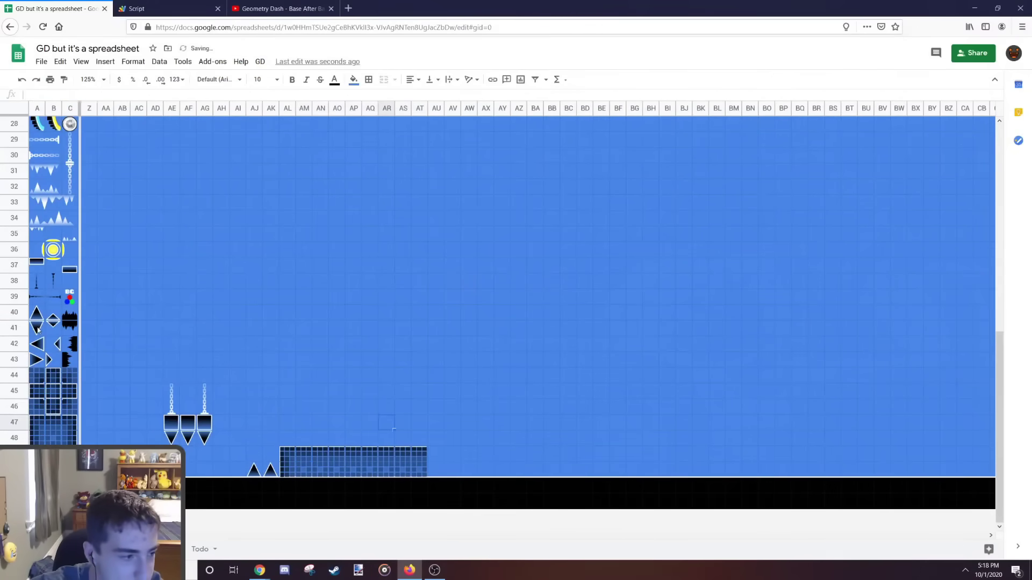
# Step: Place an upside-down spike in BE43 and copy the black block from BL42 into BE42 above it
pyautogui.click(38, 329)
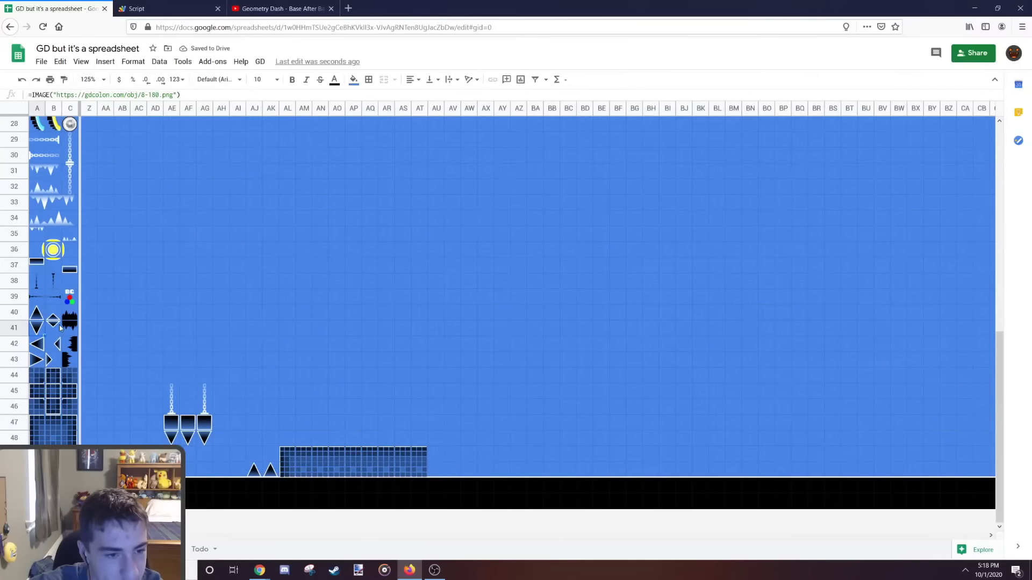
pyautogui.click(60, 328)
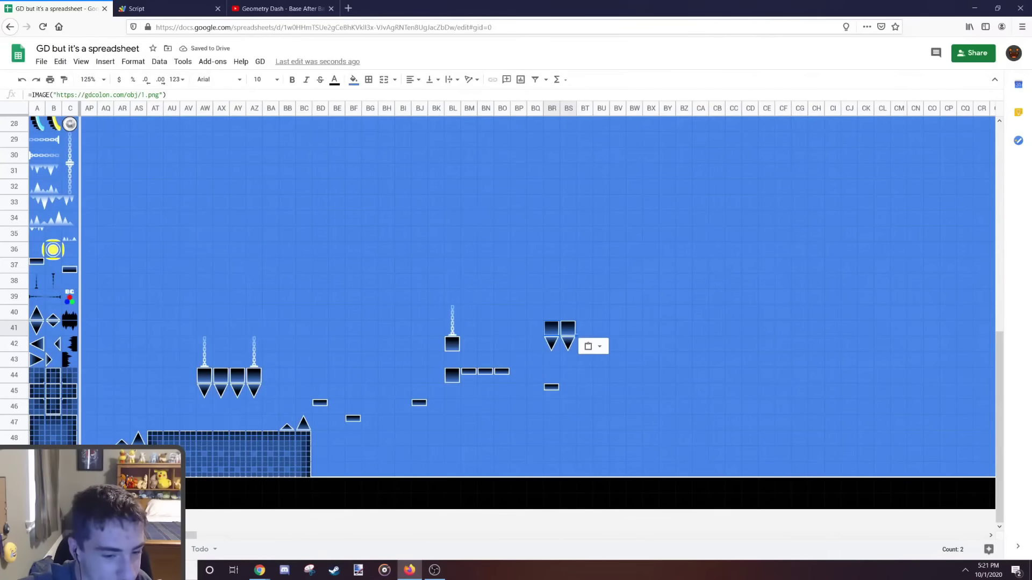
pyautogui.moveTo(164, 535); pyautogui.dragTo(153, 535)
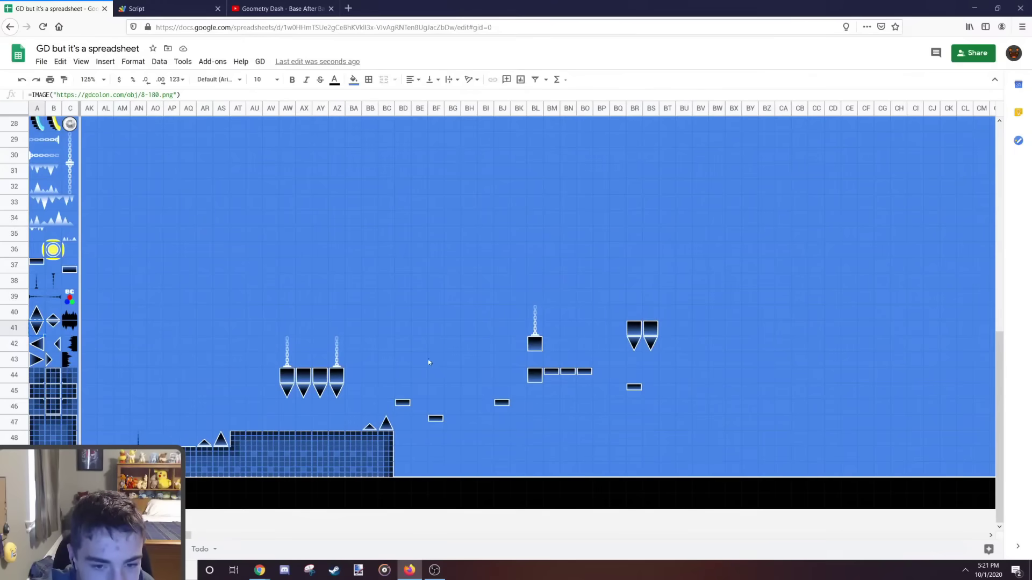
pyautogui.click(425, 359)
pyautogui.hotkey('ctrl', 'v')
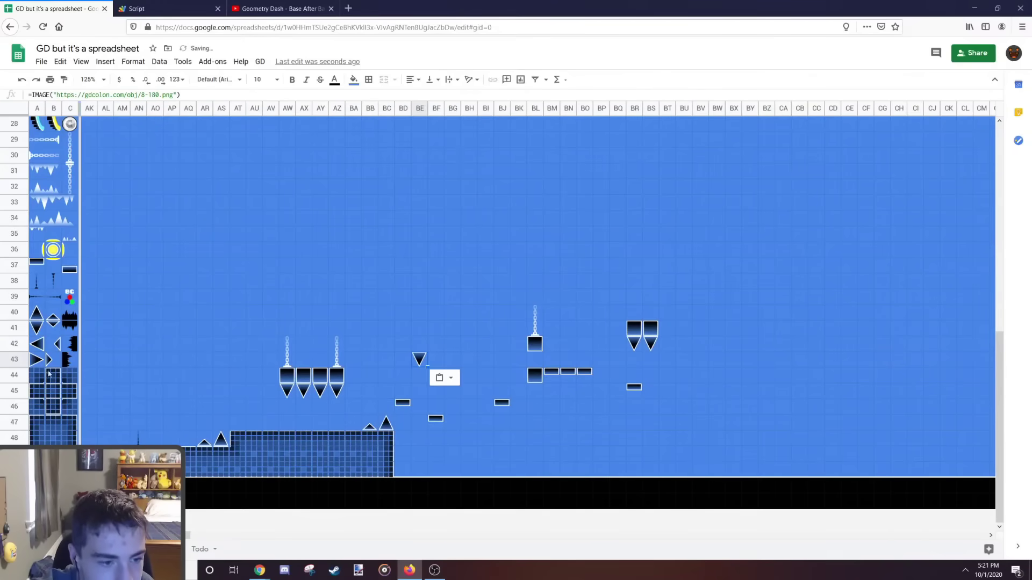
pyautogui.click(531, 345)
pyautogui.hotkey('ctrl', 'c')
pyautogui.click(421, 344)
pyautogui.hotkey('ctrl', 'v')
# Step: Copy the thin rod from AN48 into BE41 above the hanging block and into BN43 on the slab platform
pyautogui.click(139, 437)
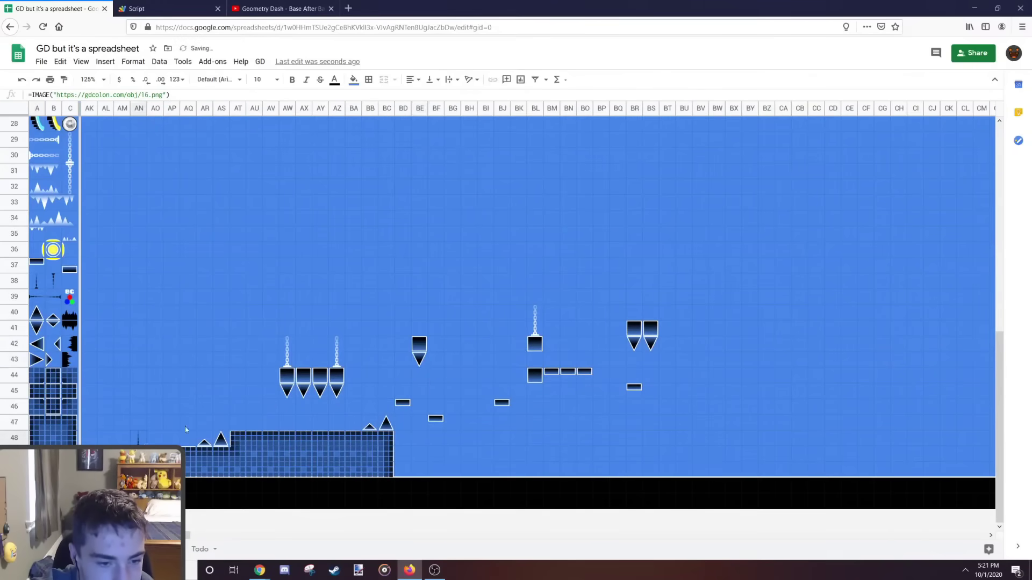
pyautogui.click(421, 328)
pyautogui.hotkey('ctrl', 'v')
pyautogui.click(505, 386)
pyautogui.click(571, 363)
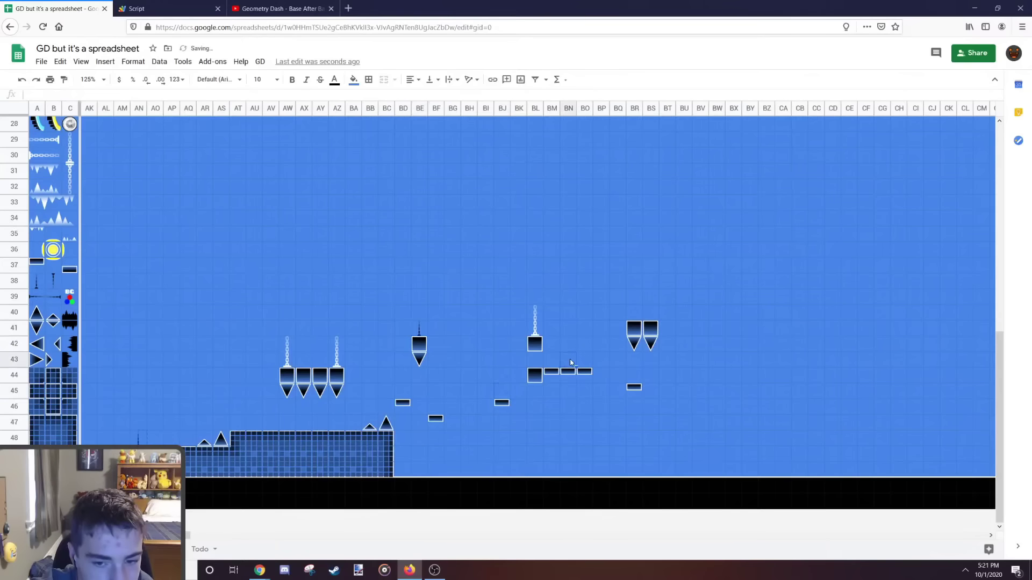
pyautogui.hotkey('ctrl', 'v')
# Step: Line the floor after the grid-block platform with black ground spikes from the palette, starting in column BD
pyautogui.click(69, 319)
pyautogui.click(398, 469)
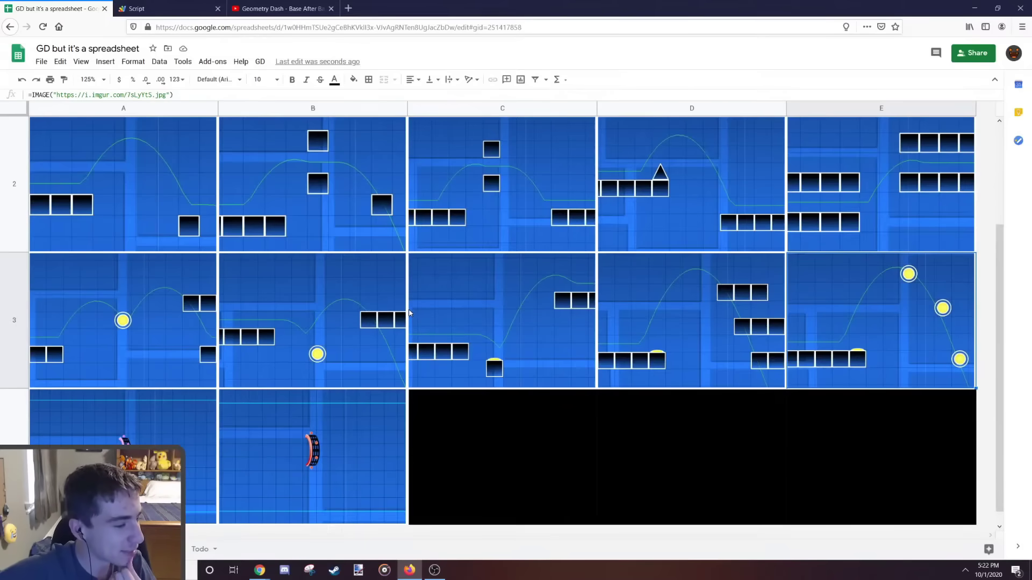
# Step: Place a yellow jump orb from the palette in CA42, and lower the volume
pyautogui.press('XF86AudioLowerVolume')
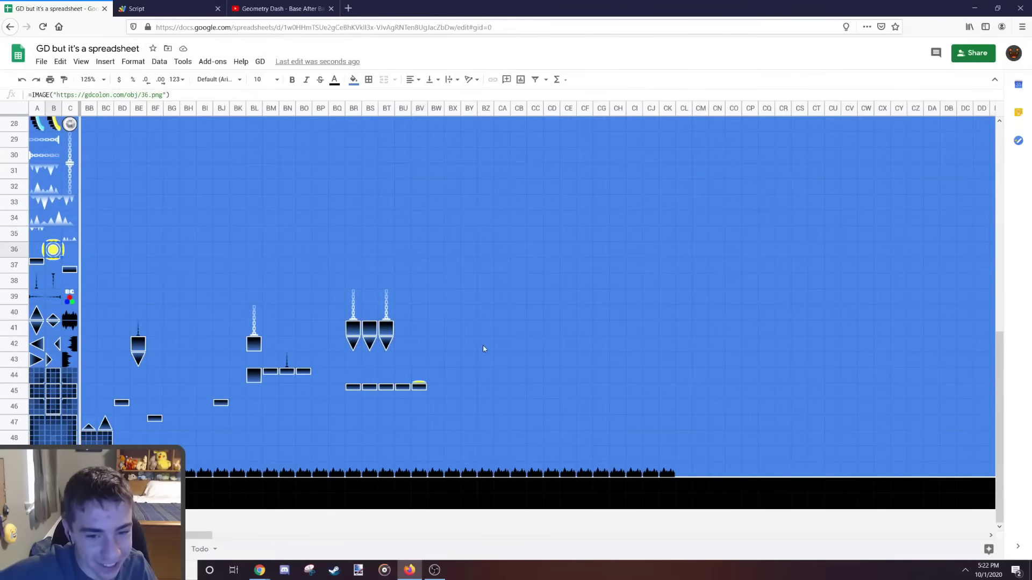
pyautogui.click(502, 344)
pyautogui.hotkey('ctrl', 'v')
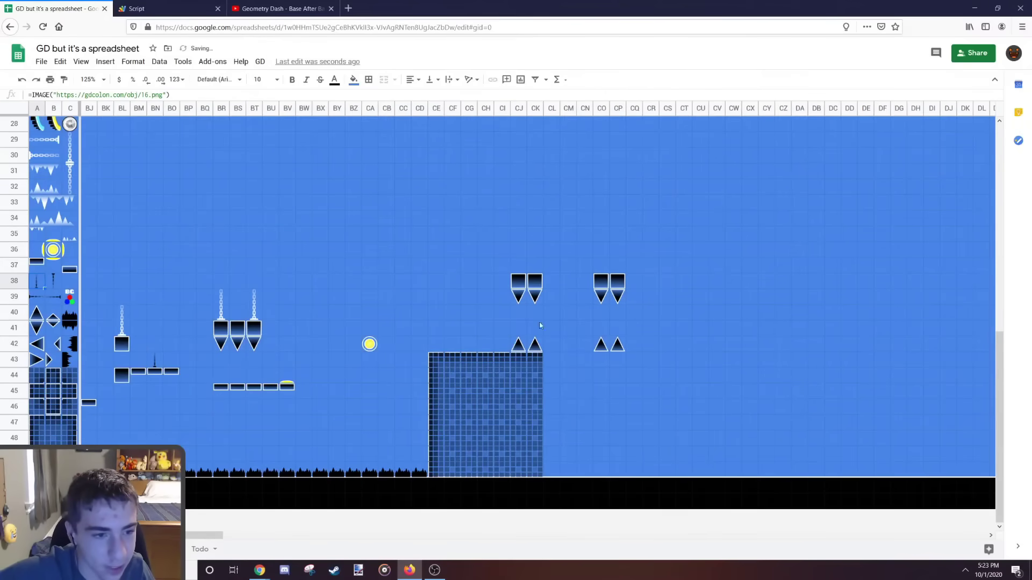
# Step: Place a thin rod in CM42 between the two pairs of upright spikes on the tall platform
pyautogui.click(586, 347)
pyautogui.hotkey('ctrl', 'v')
pyautogui.click(533, 363)
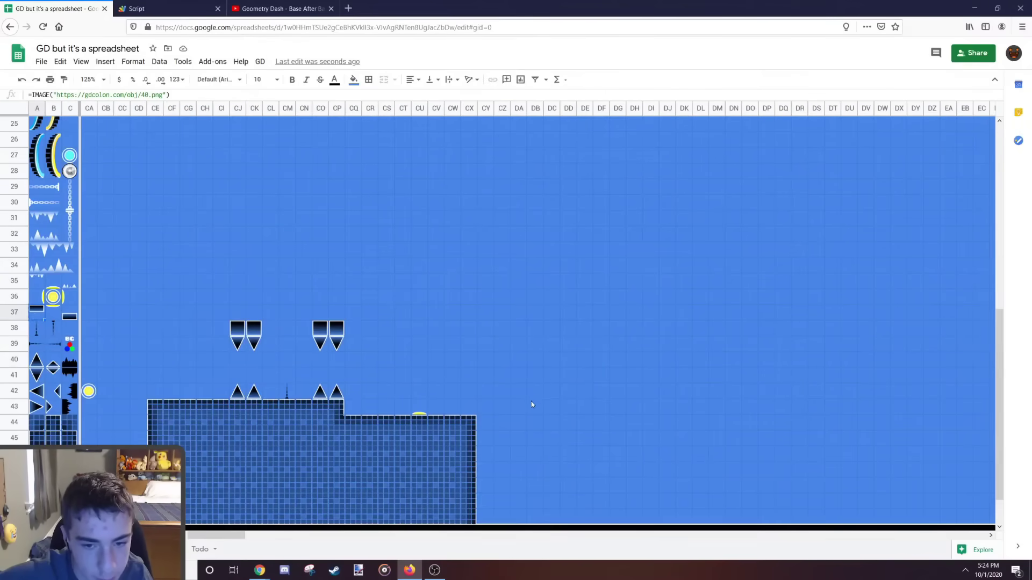
# Step: Place a row of three thin slabs in DB43:DD43, in the gap past the stepped platform
pyautogui.click(536, 407)
pyautogui.hotkey('ctrl', 'v')
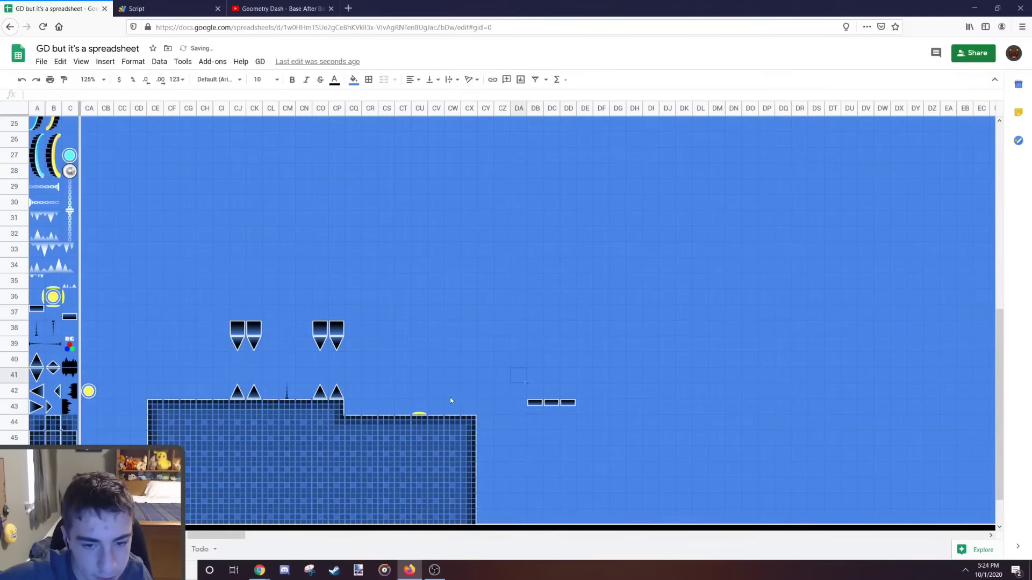
pyautogui.scroll(-1, 457, 376)
pyautogui.click(420, 344)
pyautogui.click(495, 404)
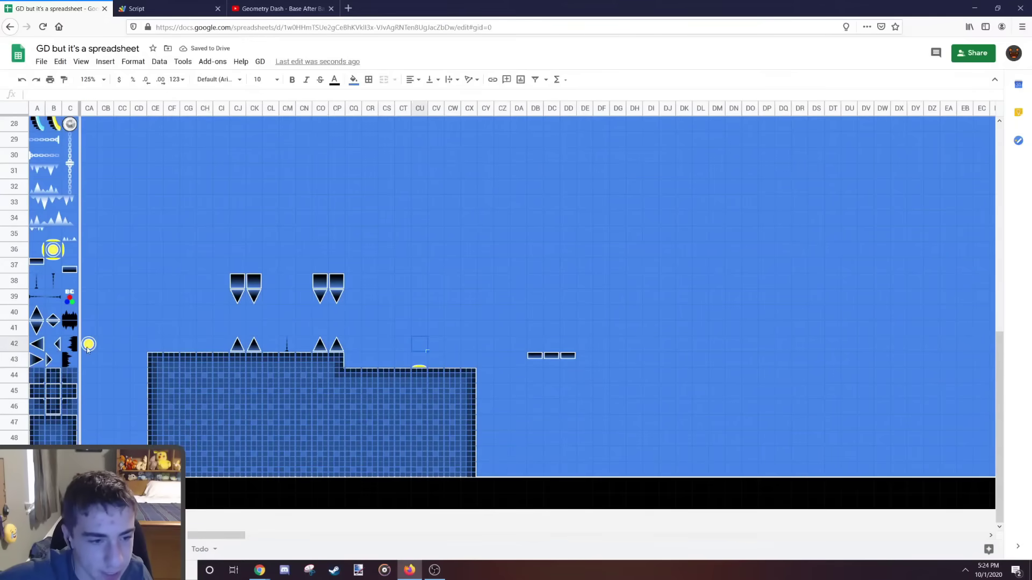
pyautogui.hotkey('ctrl', 'v')
pyautogui.scroll(1, 376, 322)
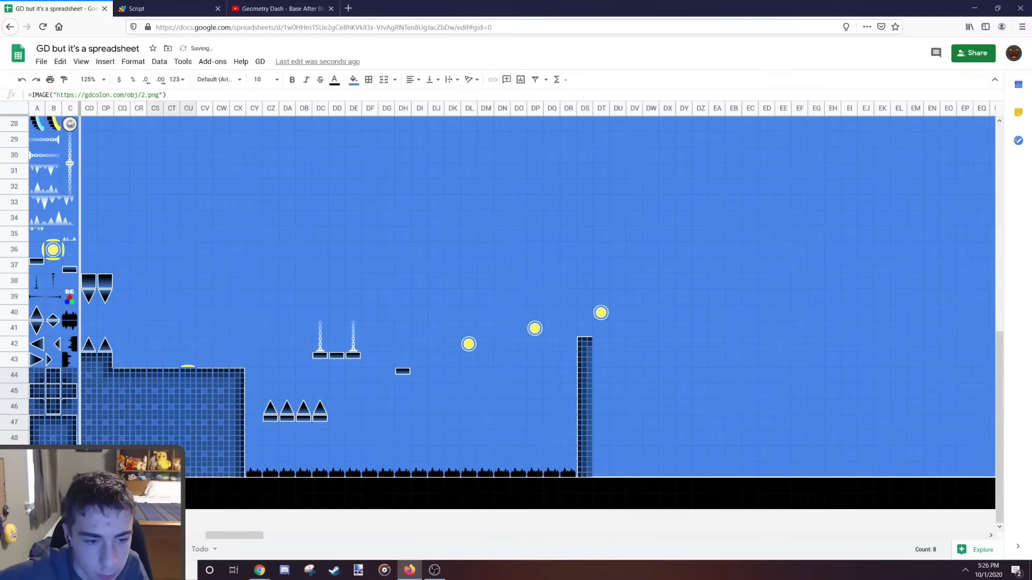
# Step: Fill DT42:EA48 beside the wall with grid blocks and delete the yellow orb above them in DT40
pyautogui.click(601, 345)
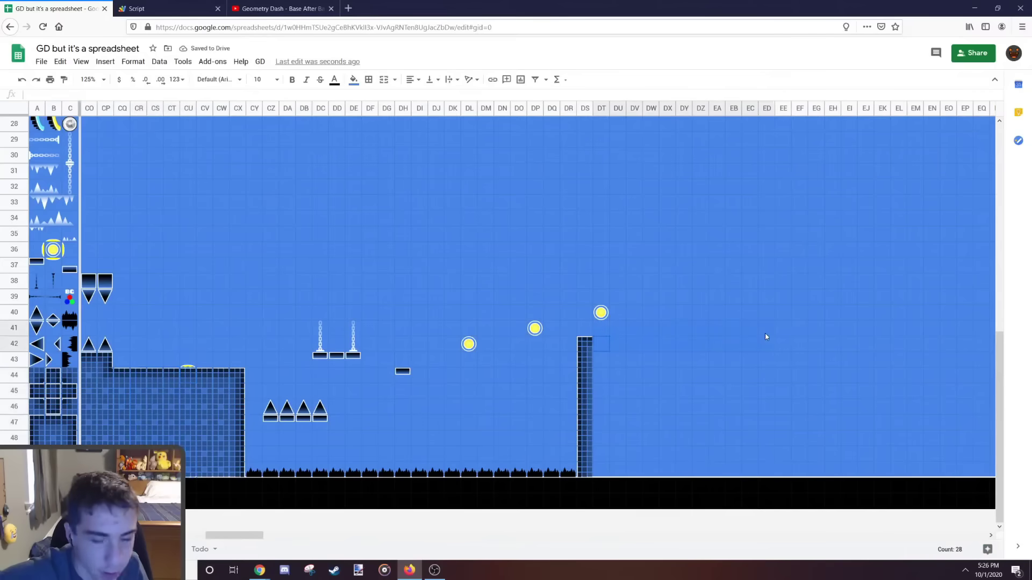
pyautogui.hotkey('ctrl', 'v')
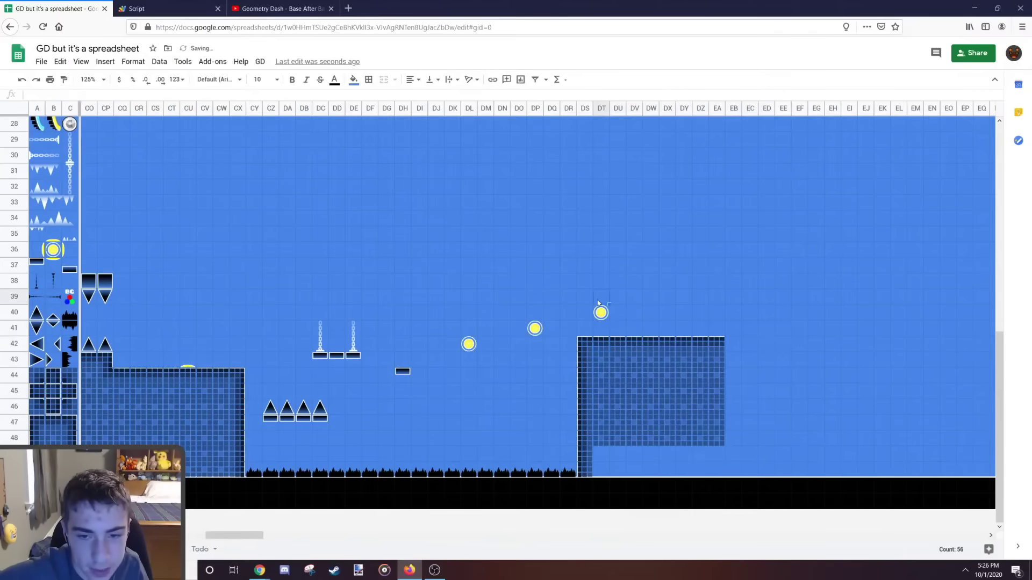
pyautogui.click(600, 313)
pyautogui.press('Delete')
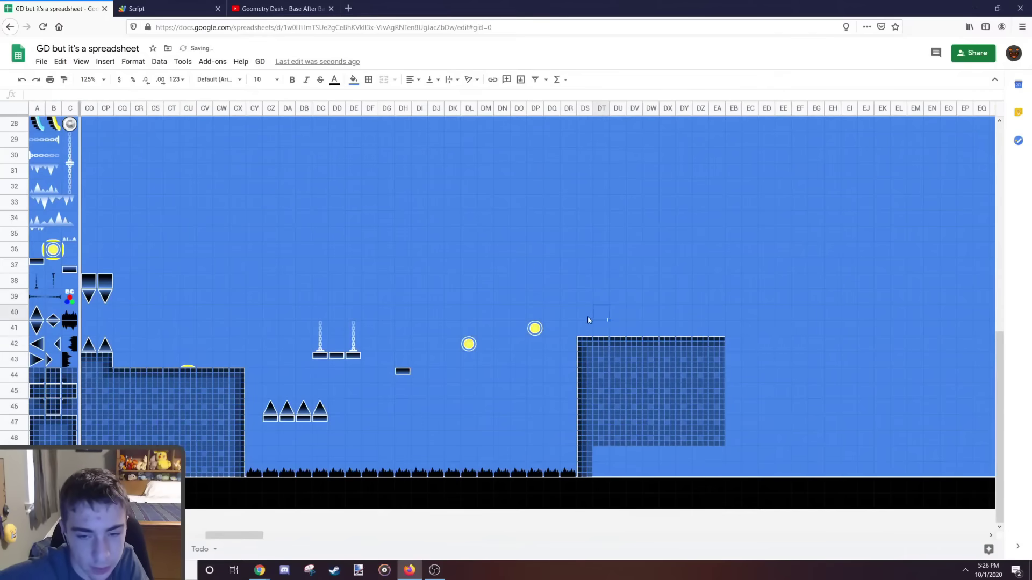
pyautogui.click(578, 317)
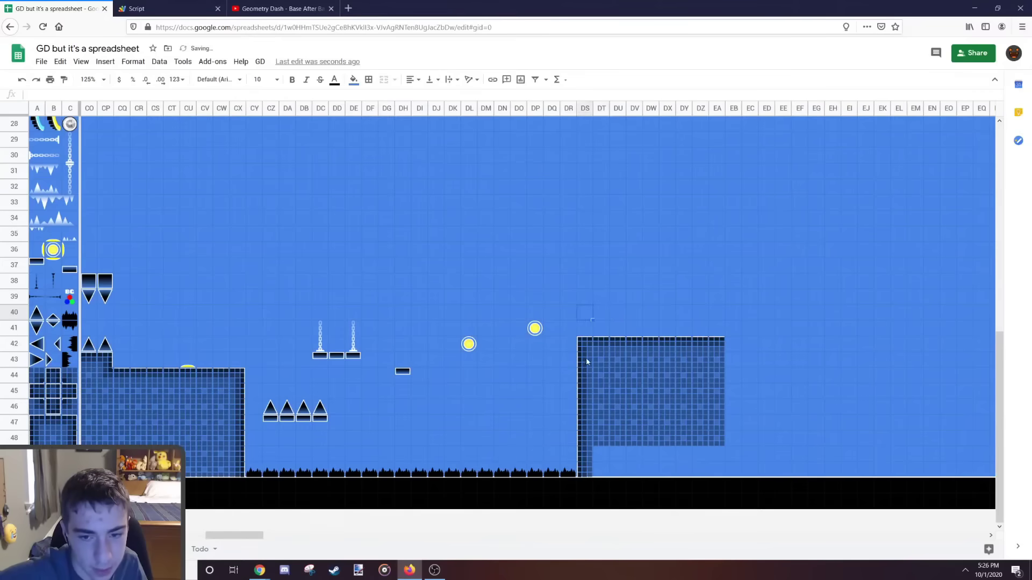
pyautogui.moveTo(585, 345); pyautogui.dragTo(683, 473)
# Step: Start the ceiling structure above the platform with a left-edge grid block in DW37 and a corner block in DW38
pyautogui.click(390, 329)
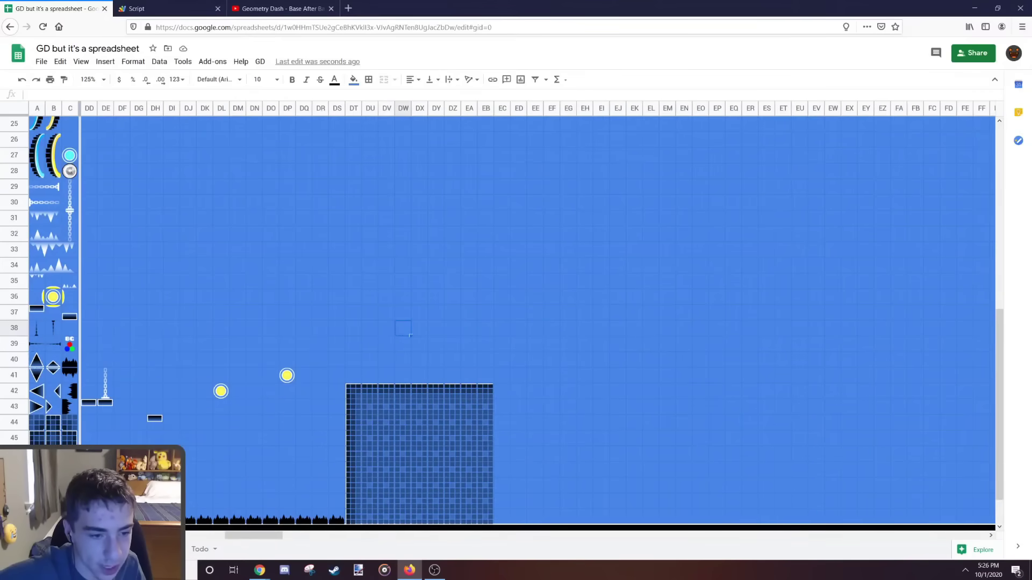
pyautogui.hotkey('ctrl', 'v')
pyautogui.click(407, 313)
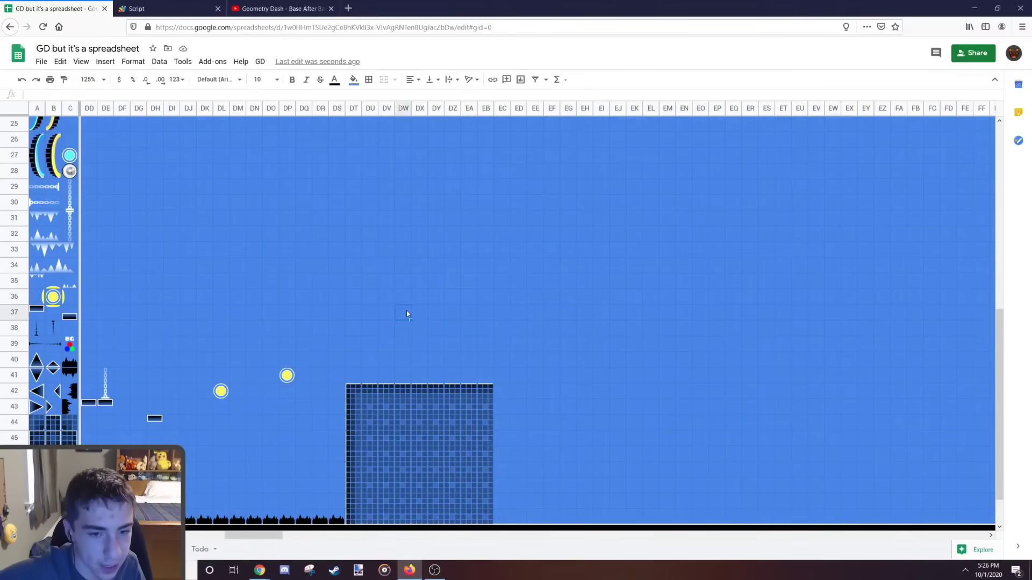
pyautogui.hotkey('ctrl', 'v')
pyautogui.click(403, 325)
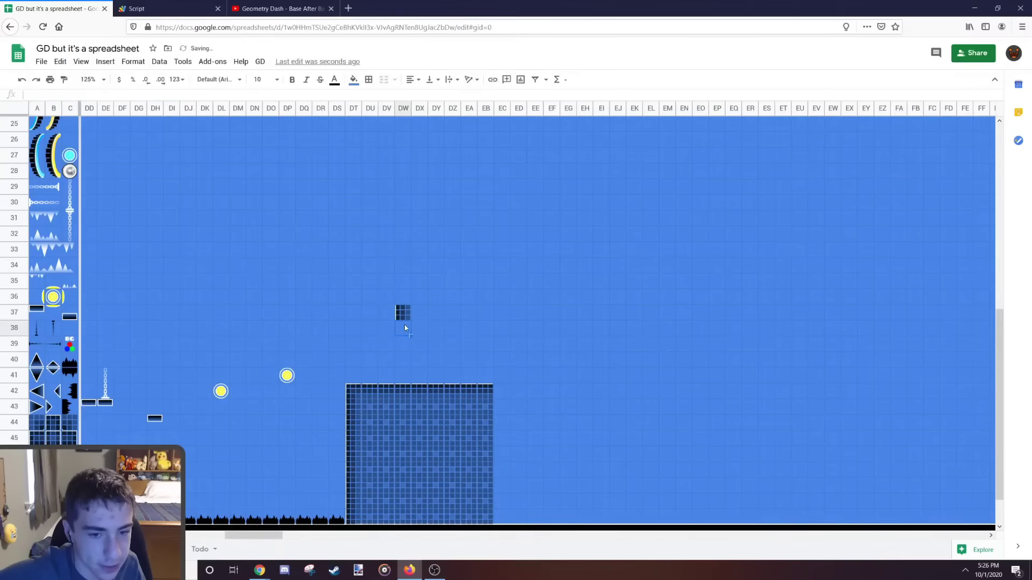
pyautogui.hotkey('ctrl', 'v')
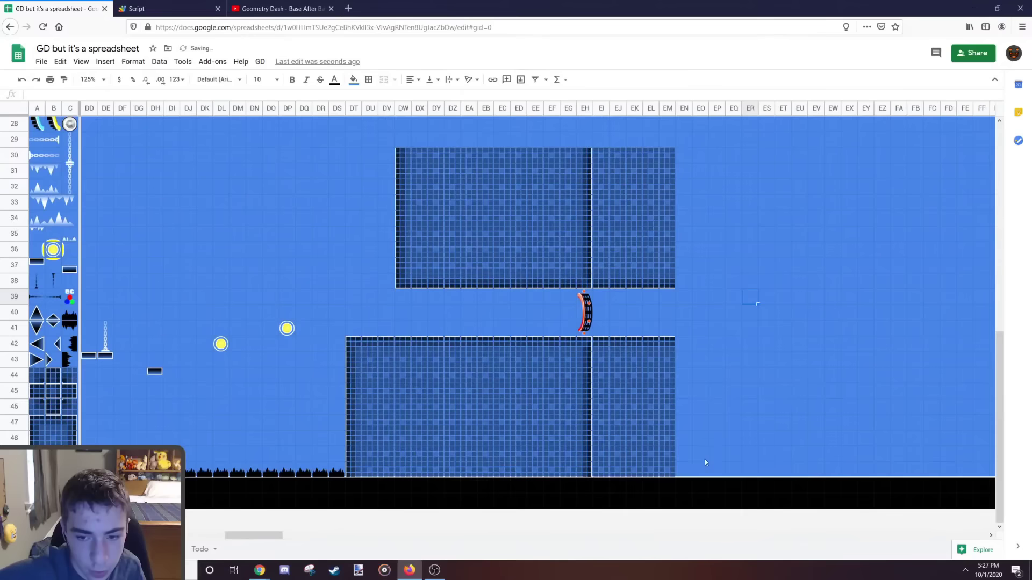
# Step: Clear the surplus grid blocks beyond the red portal by pasting blank cells over them from EI30
pyautogui.scroll(1, 760, 211)
pyautogui.hotkey('ctrl', 'c')
pyautogui.click(595, 208)
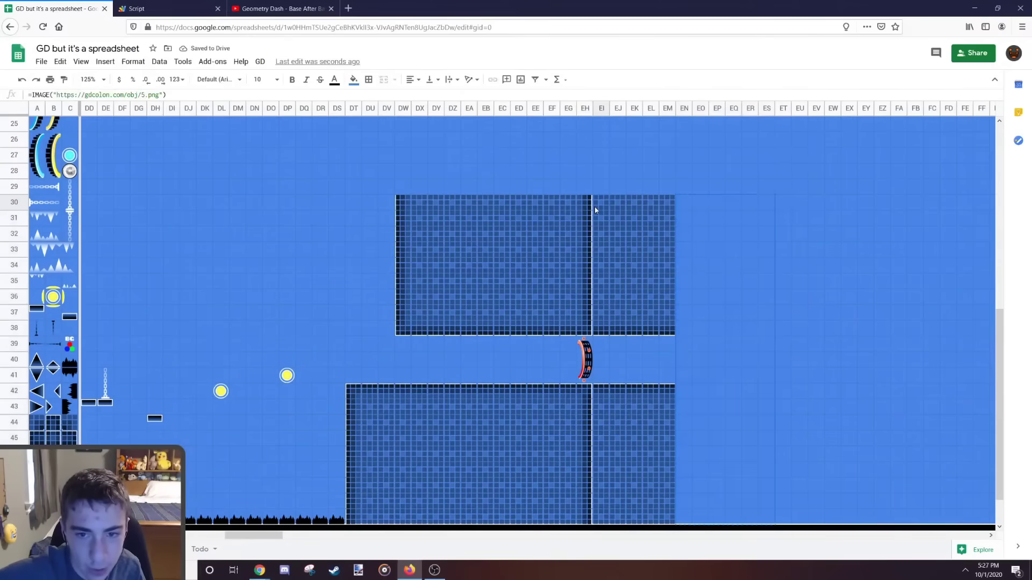
pyautogui.hotkey('ctrl', 'v')
pyautogui.click(811, 199)
pyautogui.scroll(-1, 486, 417)
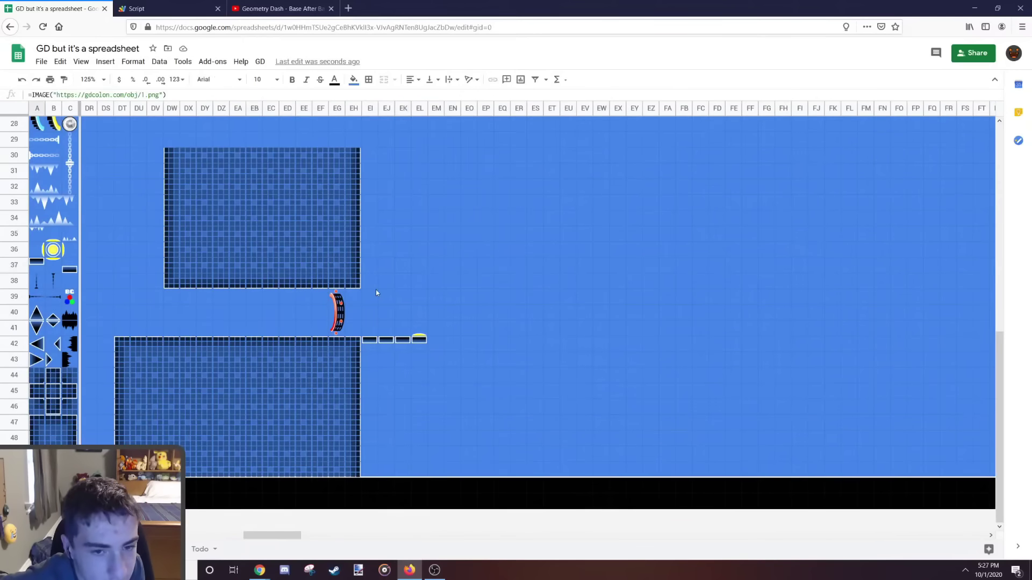
# Step: Apply a top border along EI37:FL37 to mark the ceiling line past the portal
pyautogui.moveTo(371, 265); pyautogui.dragTo(853, 273)
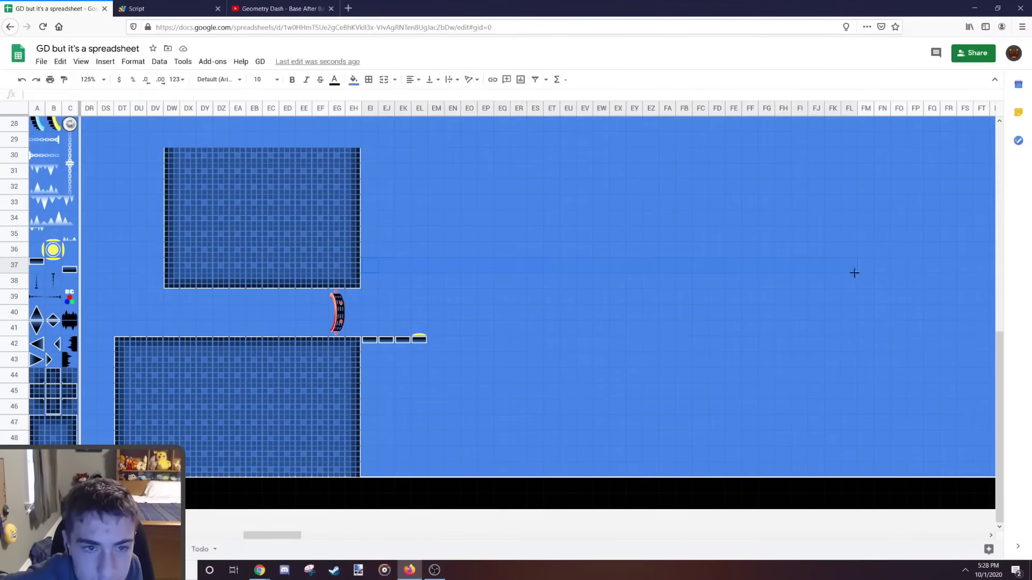
pyautogui.click(368, 79)
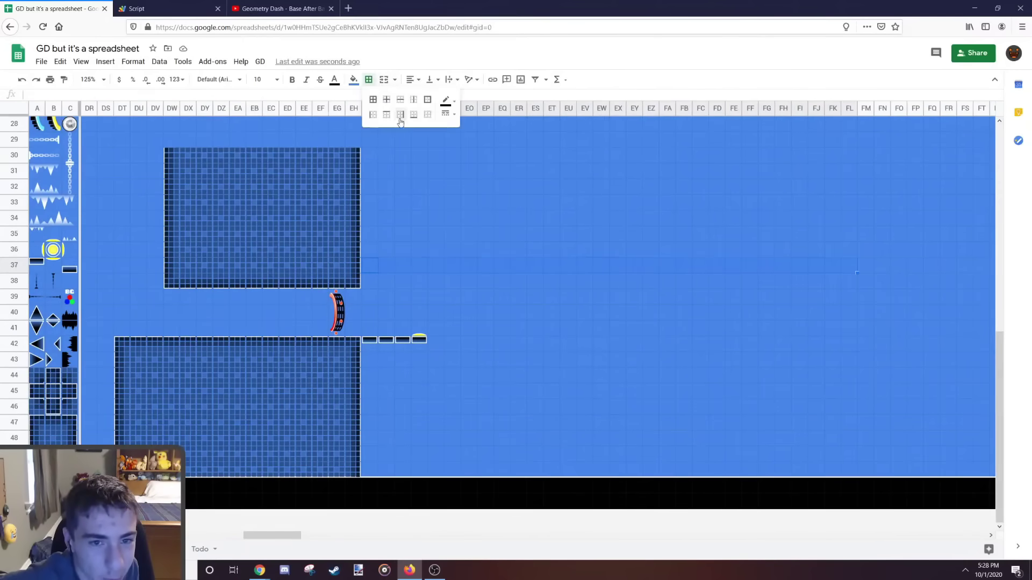
pyautogui.click(386, 115)
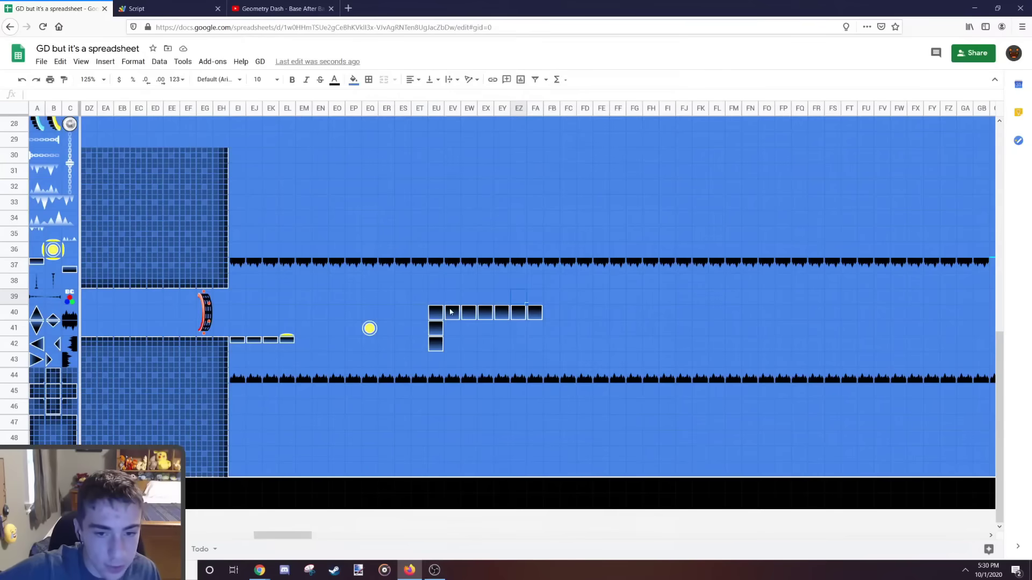
# Step: Place a row of seven thin slabs in FN38:FT38 under the ceiling spikes
pyautogui.click(375, 272)
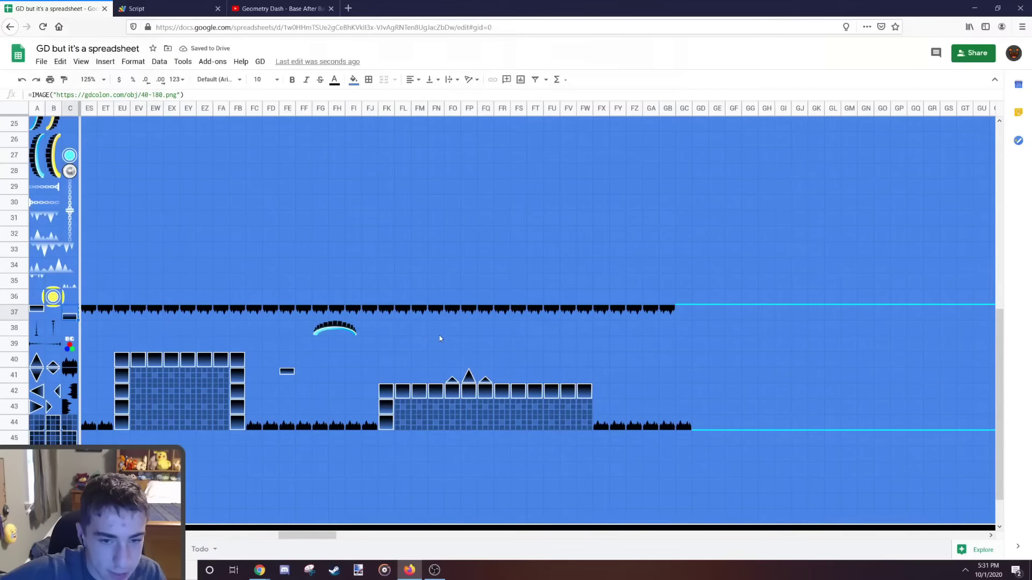
pyautogui.hotkey('ctrl', 'v')
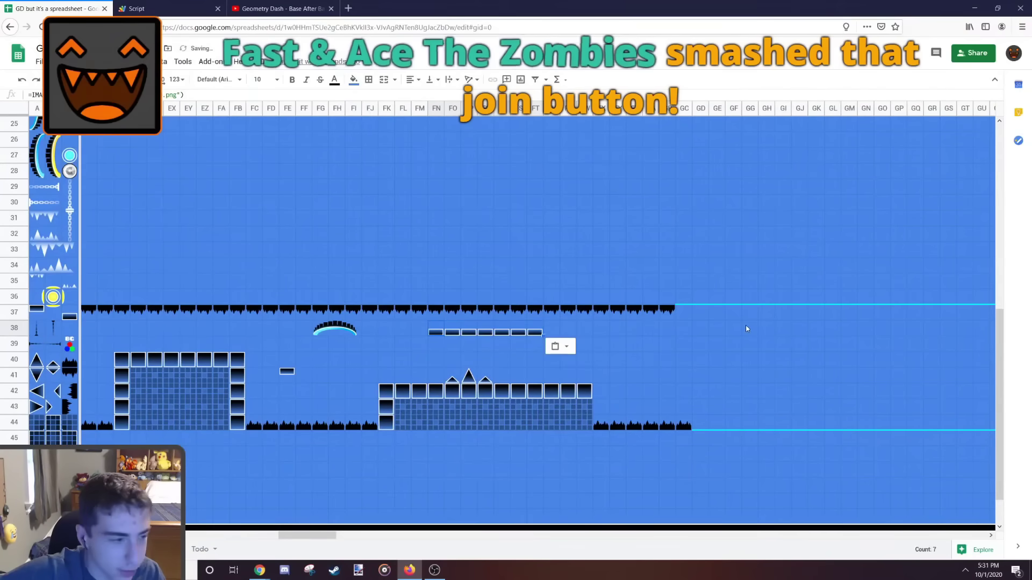
# Step: Try the pale decorative spikes from the palette in FE44:FG44 on the floor, and undo the placement
pyautogui.scroll(4, 44, 425)
pyautogui.click(44, 425)
pyautogui.click(43, 453)
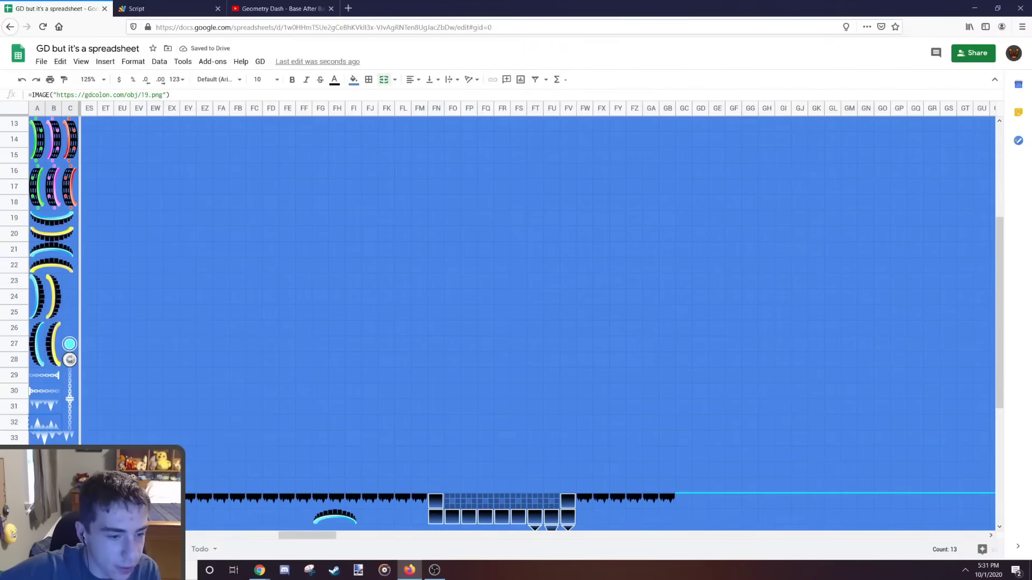
pyautogui.scroll(-3, 240, 356)
pyautogui.click(286, 461)
pyautogui.hotkey('ctrl', 'v')
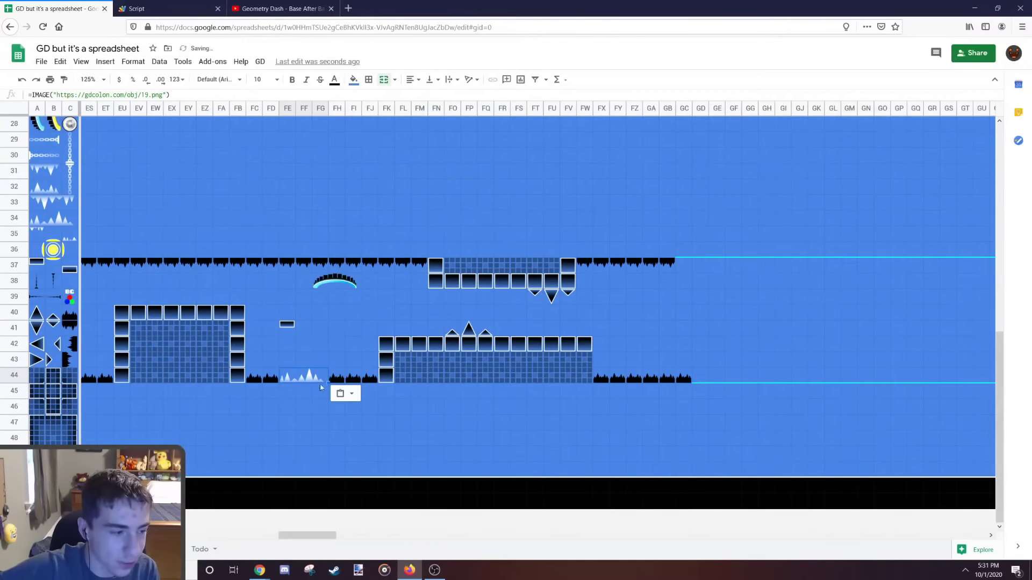
pyautogui.hotkey('ctrl', 'z')
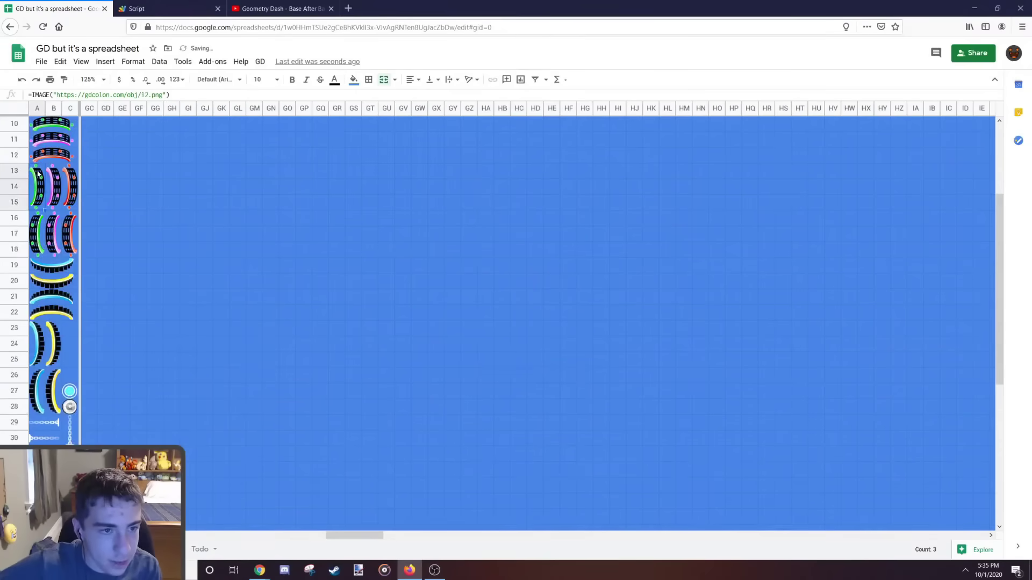
# Step: Place the green portal from the palette in HA39, in the passage between the ceiling and floor blocks
pyautogui.scroll(-5, 567, 360)
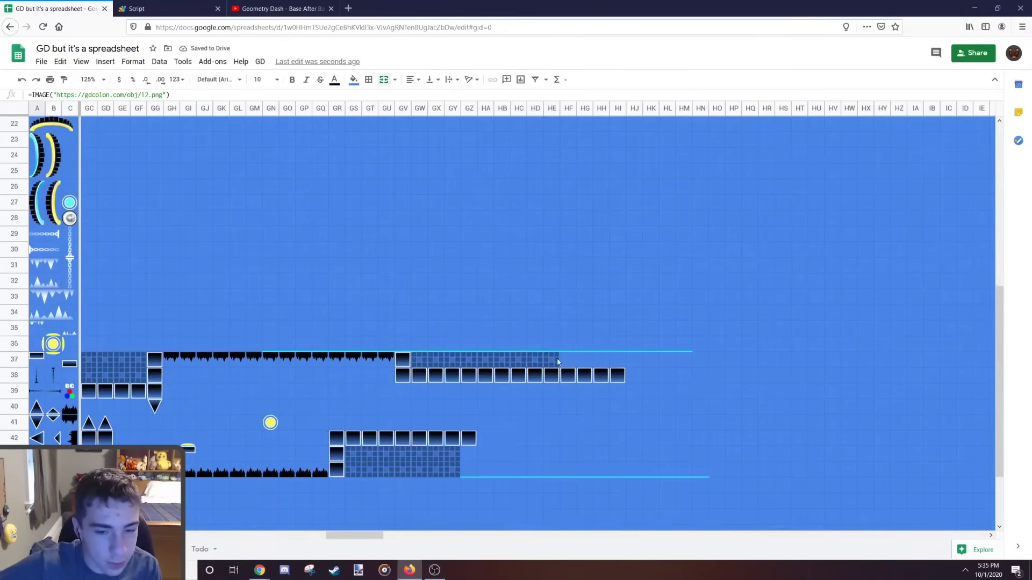
pyautogui.click(469, 354)
pyautogui.hotkey('ctrl', 'v')
pyautogui.hotkey('ctrl', 'z')
pyautogui.click(469, 345)
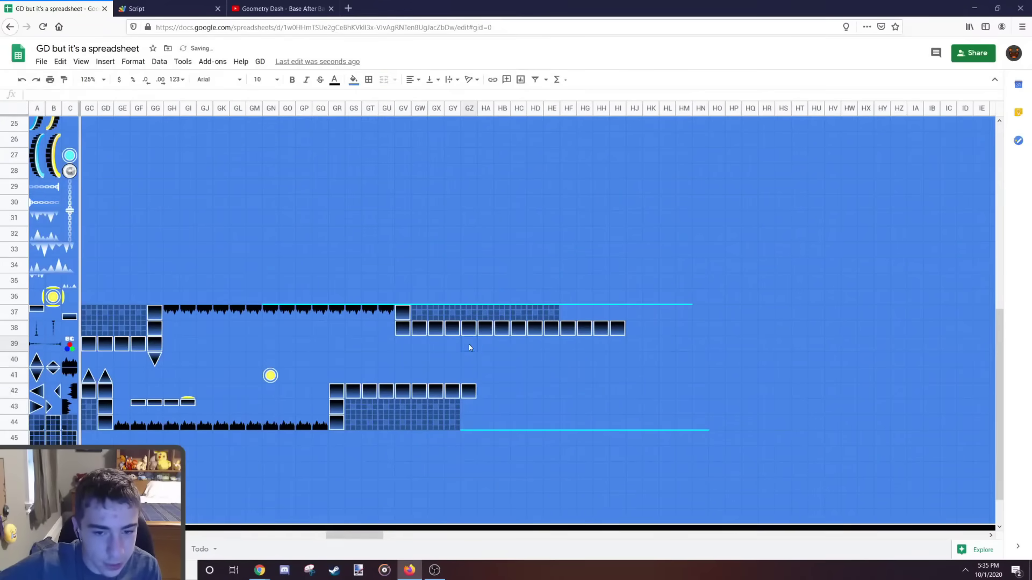
pyautogui.click(480, 346)
pyautogui.hotkey('ctrl', 'v')
# Step: Extend the row of floor blocks under the green portal through HA42:HH42
pyautogui.scroll(-1, 477, 347)
pyautogui.click(461, 347)
pyautogui.moveTo(486, 345); pyautogui.dragTo(599, 347)
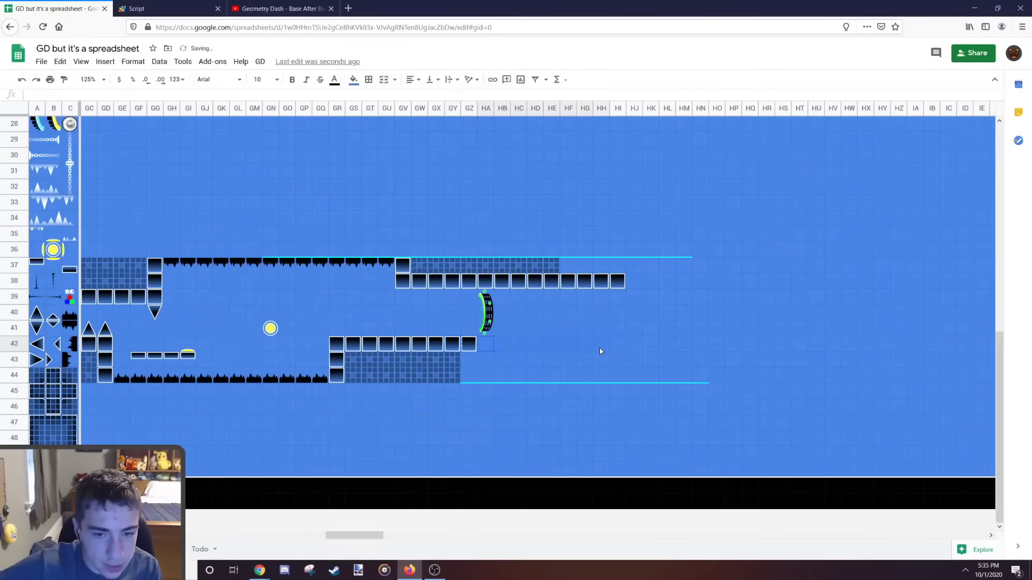
pyautogui.hotkey('ctrl', 'v')
# Step: Extend the grid fill beneath the floor blocks across GZ43:HJ44
pyautogui.click(458, 360)
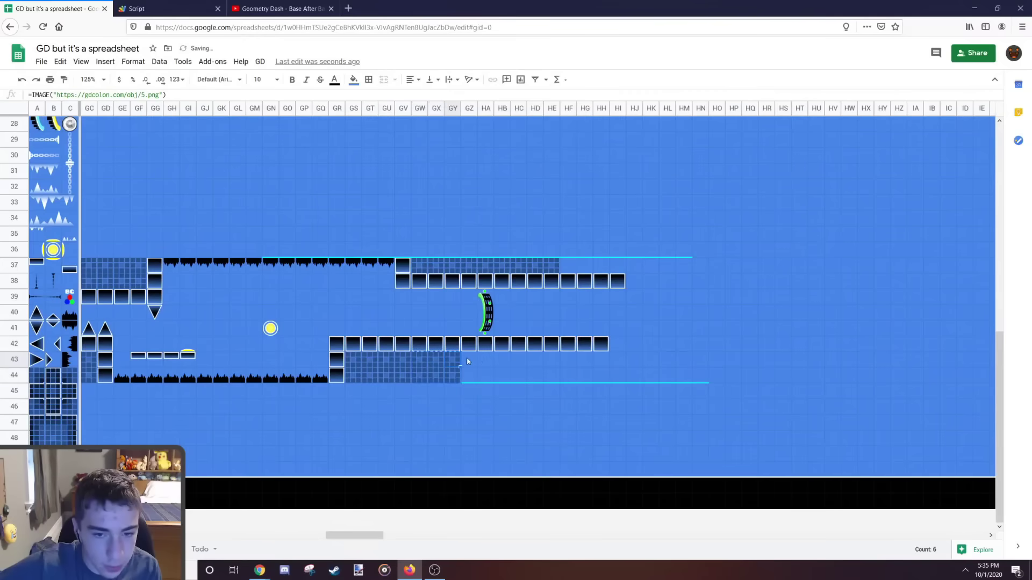
pyautogui.hotkey('ctrl', 'v')
pyautogui.click(504, 360)
pyautogui.hotkey('ctrl', 'v')
pyautogui.click(539, 360)
pyautogui.click(553, 360)
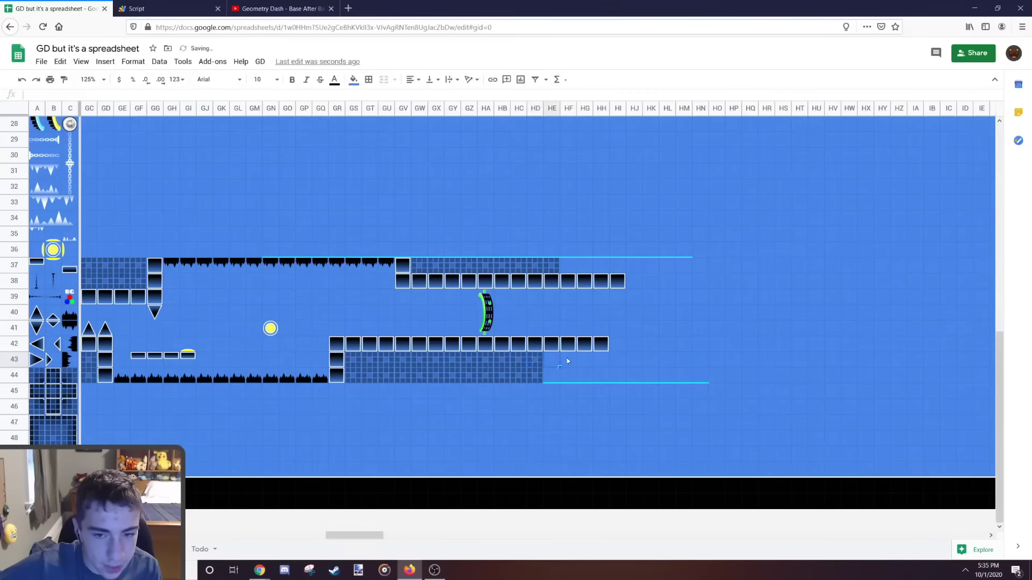
pyautogui.hotkey('ctrl', 'v')
# Step: Place four small spikes in HD41:HG41 on the floor blocks after the green portal
pyautogui.moveTo(538, 331); pyautogui.dragTo(579, 328)
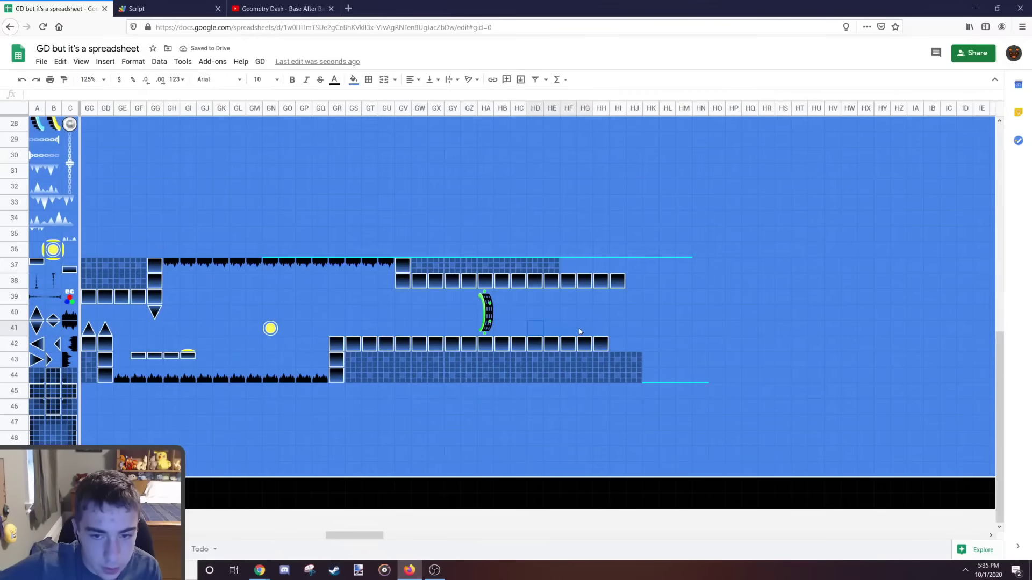
pyautogui.hotkey('ctrl', 'v')
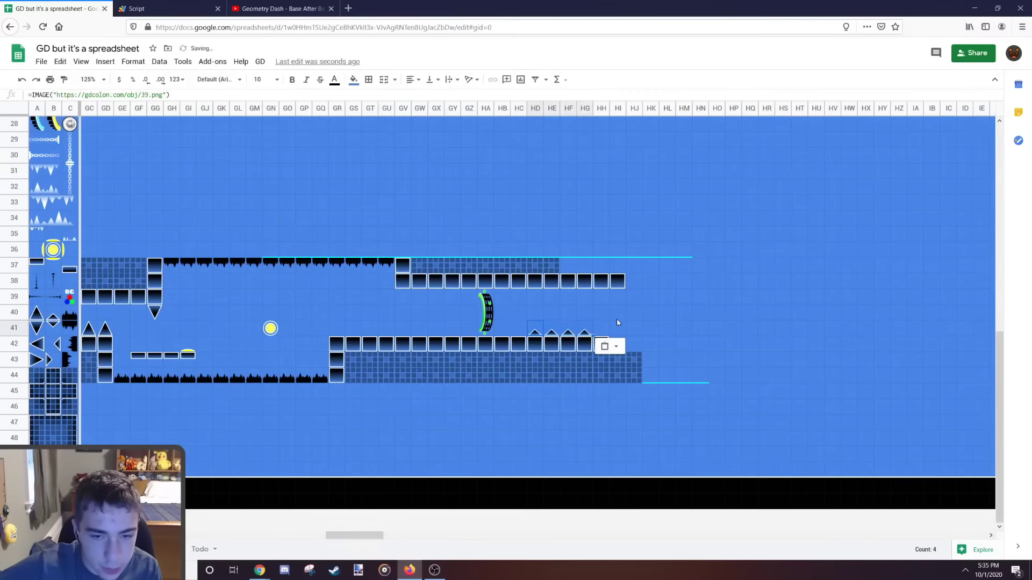
pyautogui.click(617, 319)
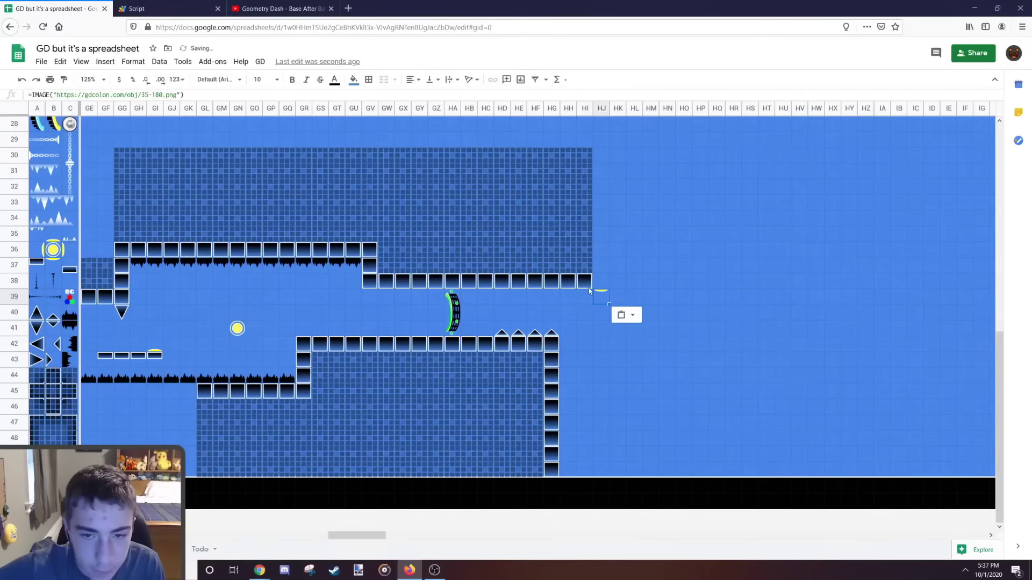
# Step: Copy the end column of the ceiling structure, HI30:HI38, into the neighbouring column from HJ30
pyautogui.moveTo(589, 288); pyautogui.dragTo(579, 160)
pyautogui.hotkey('ctrl', 'c')
pyautogui.click(598, 156)
pyautogui.hotkey('ctrl', 'v')
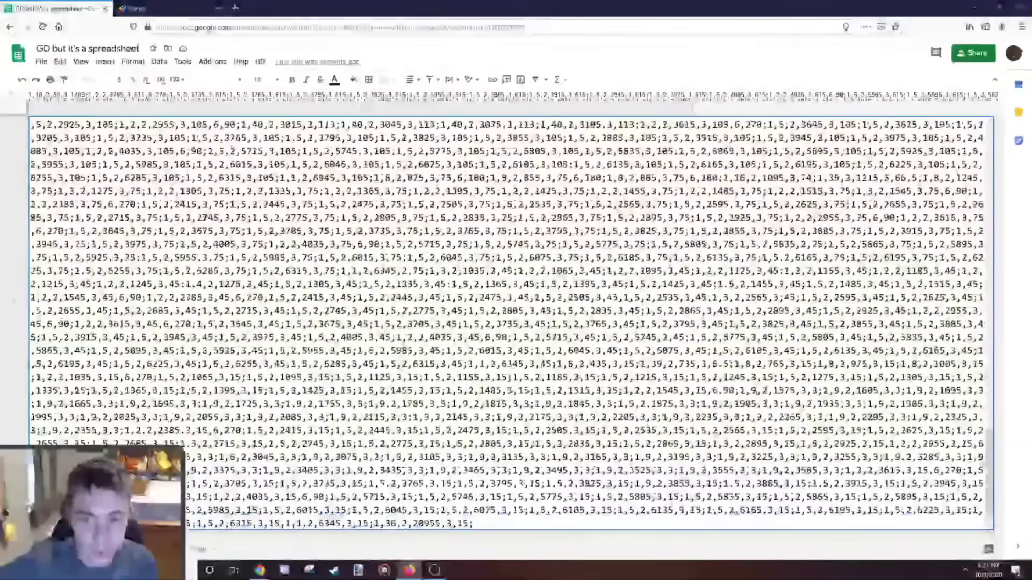
# Step: Select the whole exported level string and set its font size to 8
pyautogui.hotkey('ctrl', 'a')
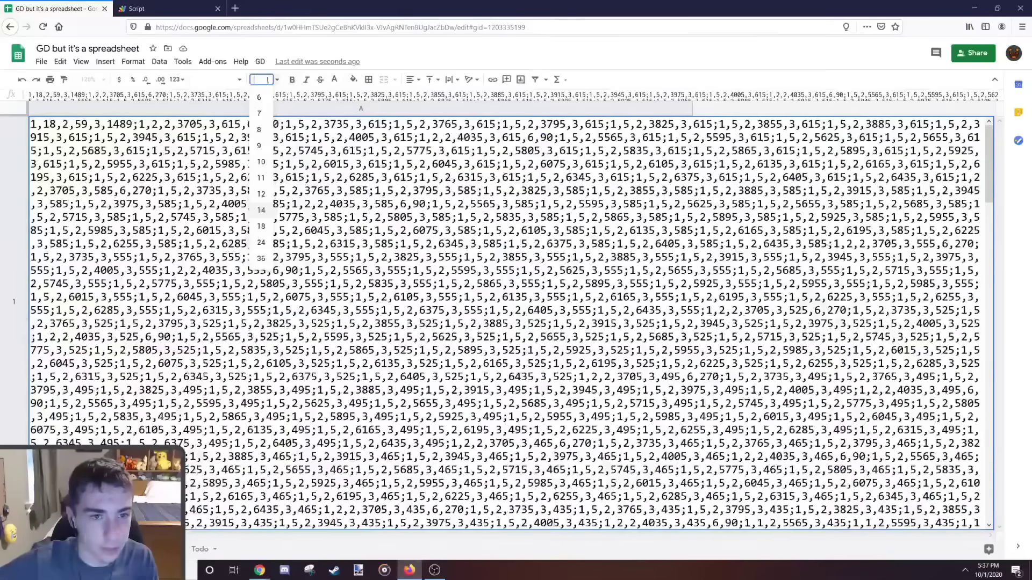
pyautogui.click(269, 79)
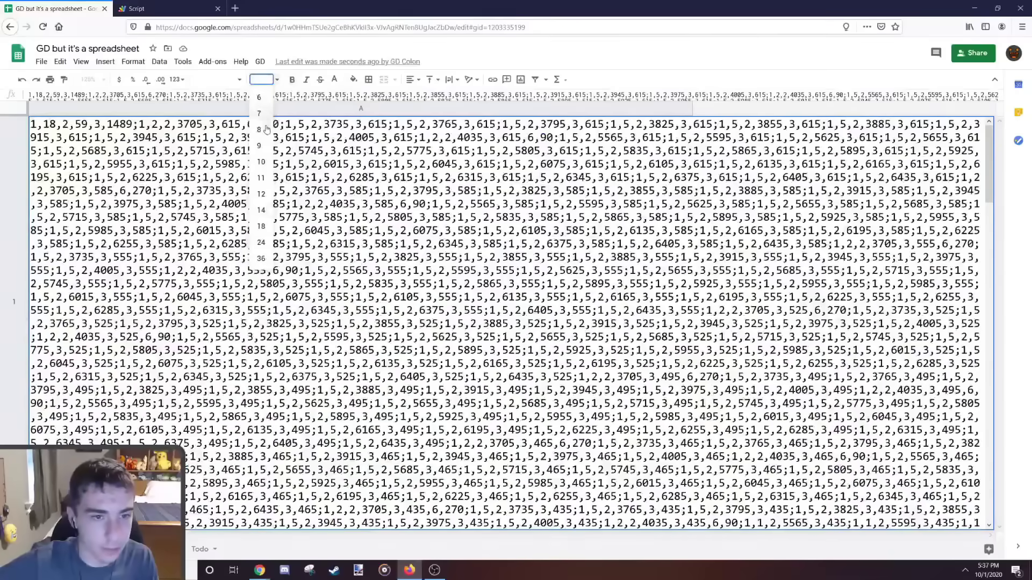
pyautogui.click(259, 130)
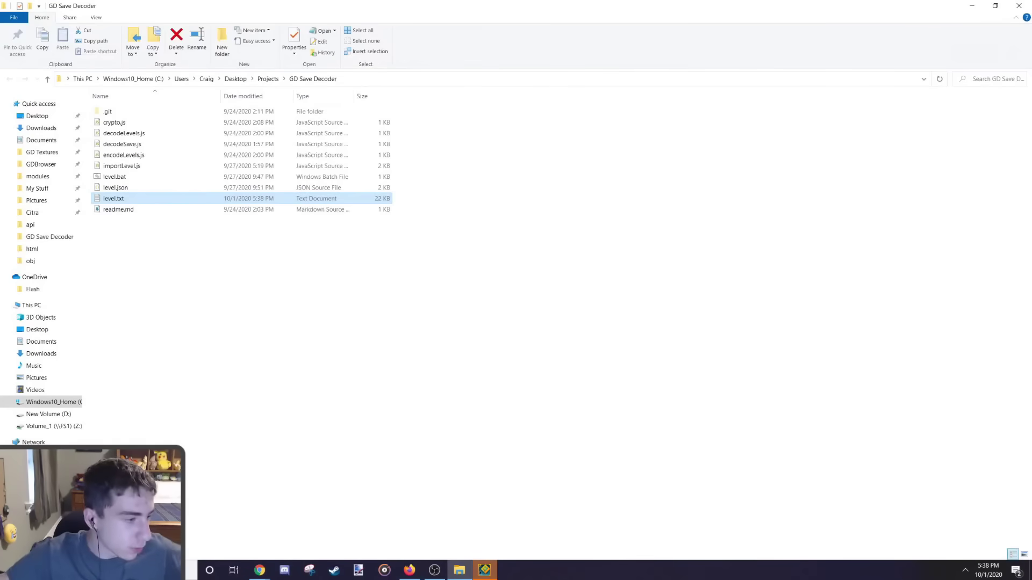
# Step: Switch back to the level spreadsheet and select the BG colour trigger in palette cell C39
pyautogui.hotkey('alt', 'Tab')
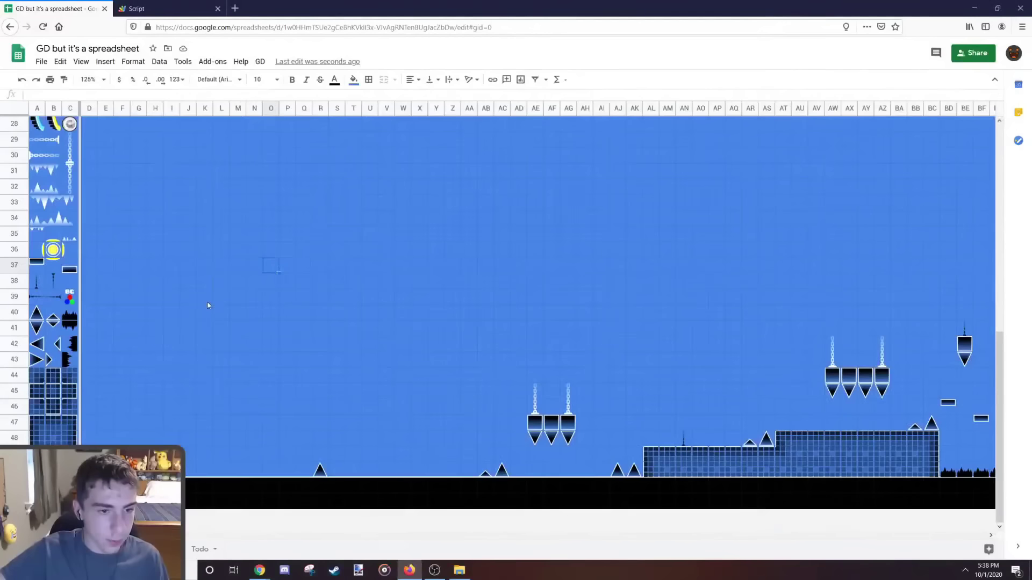
pyautogui.click(66, 301)
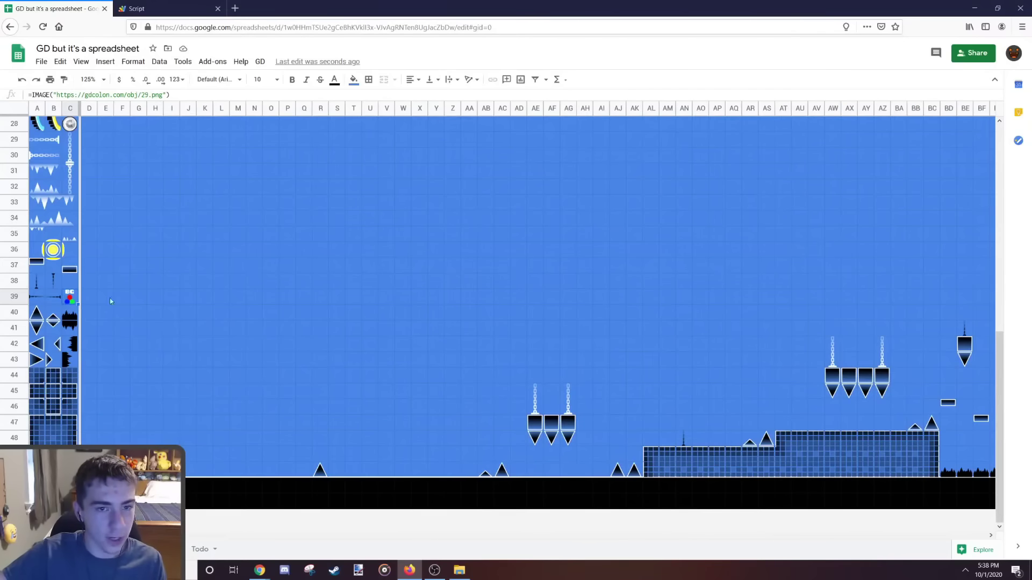
# Step: Place the BG trigger in cell Q42 and try font sizes 18 and 24 on it
pyautogui.click(299, 347)
pyautogui.hotkey('ctrl', 'v')
pyautogui.click(263, 80)
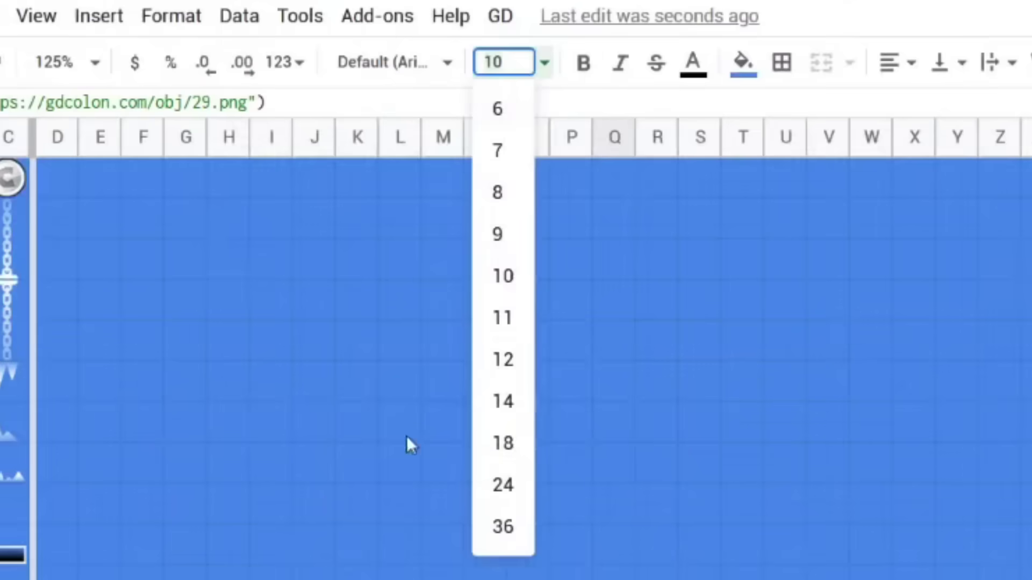
pyautogui.click(254, 225)
pyautogui.click(263, 80)
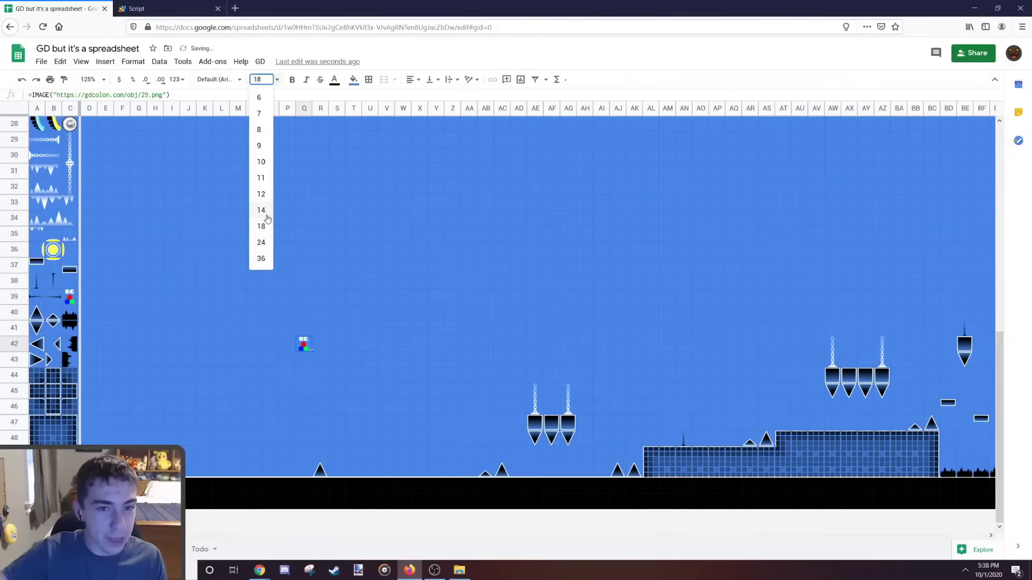
pyautogui.click(261, 259)
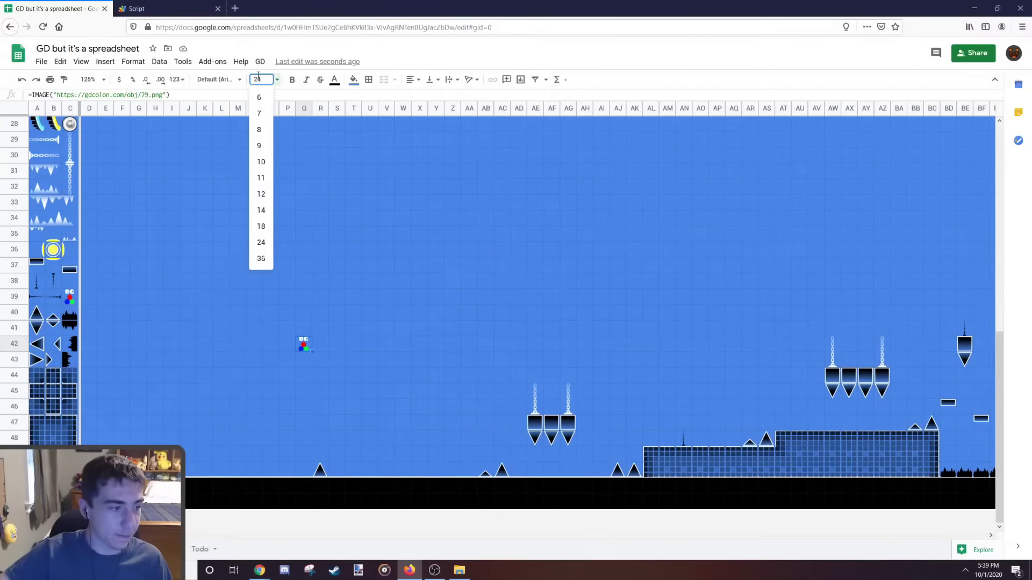
pyautogui.click(433, 188)
pyautogui.click(300, 327)
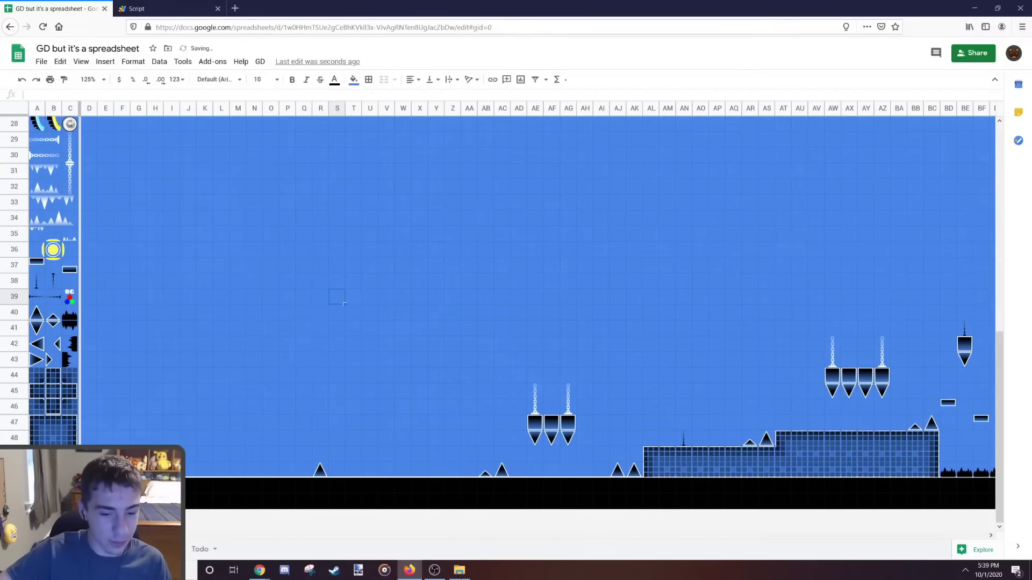
# Step: Switch to File Explorer and run level.bat in the GD Save Decoder folder
pyautogui.click(461, 575)
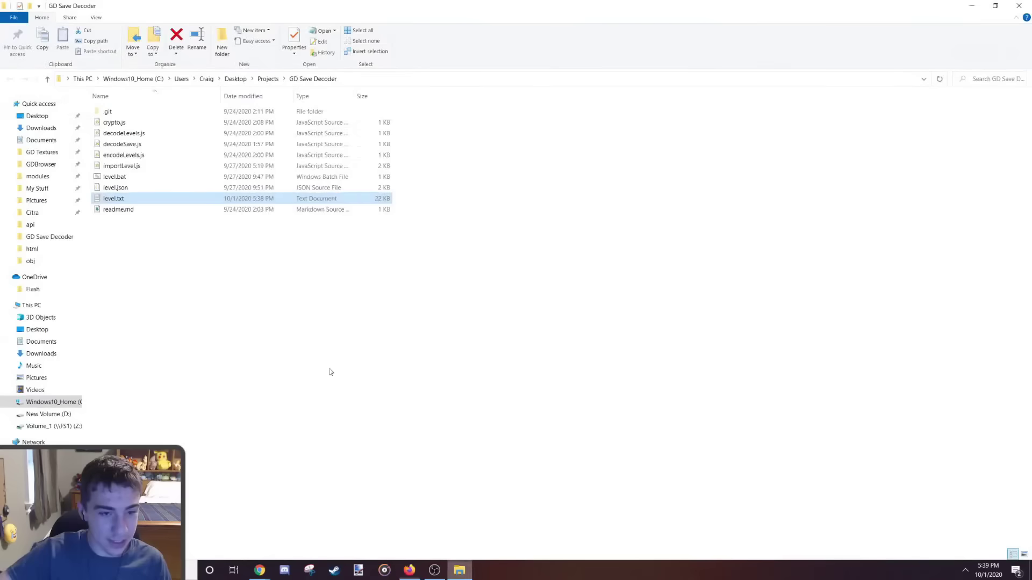
pyautogui.doubleClick(115, 176)
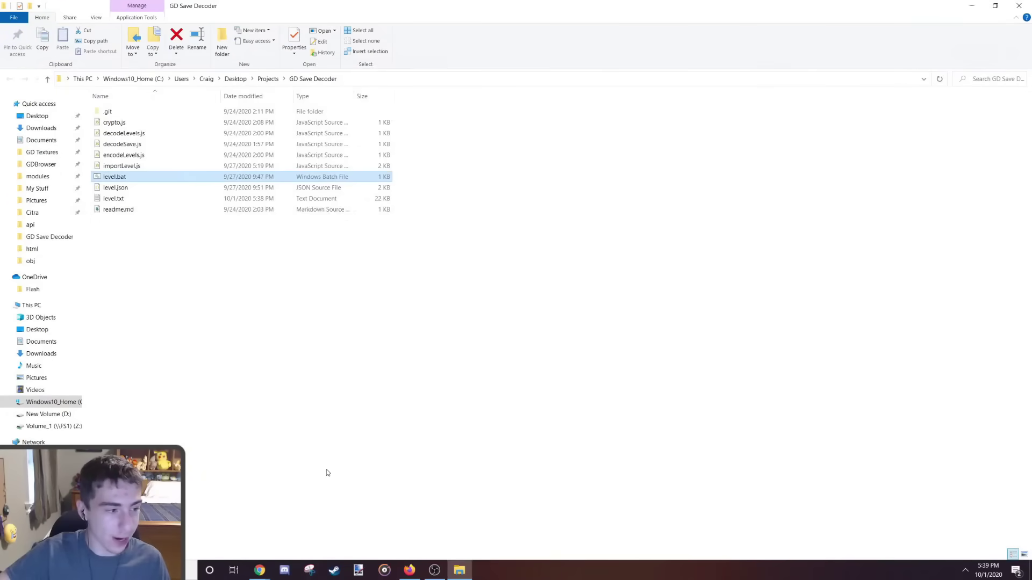
# Step: Launch Among Us from the recent games in Steam
pyautogui.rightClick(333, 570)
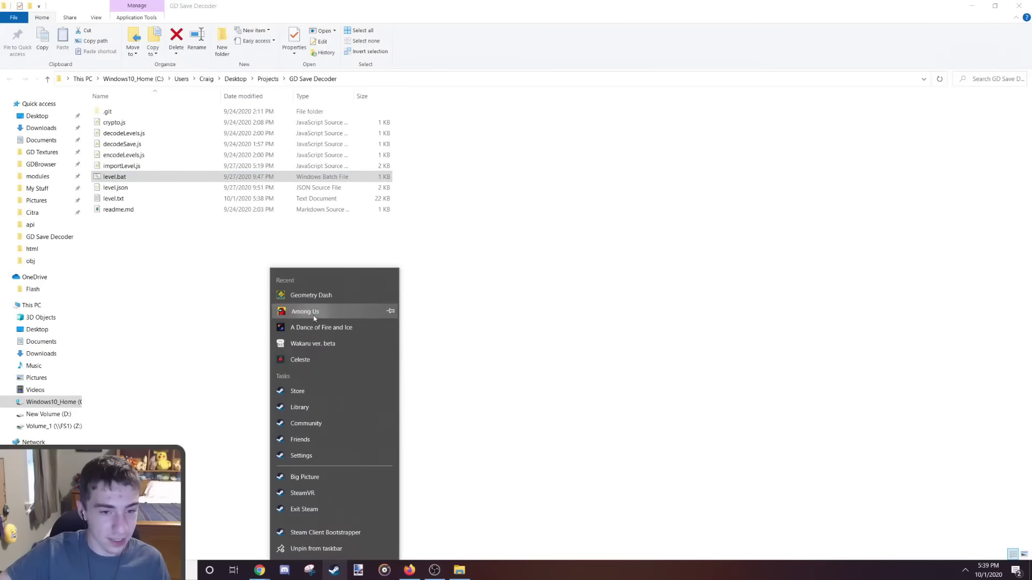
pyautogui.click(314, 314)
pyautogui.click(384, 382)
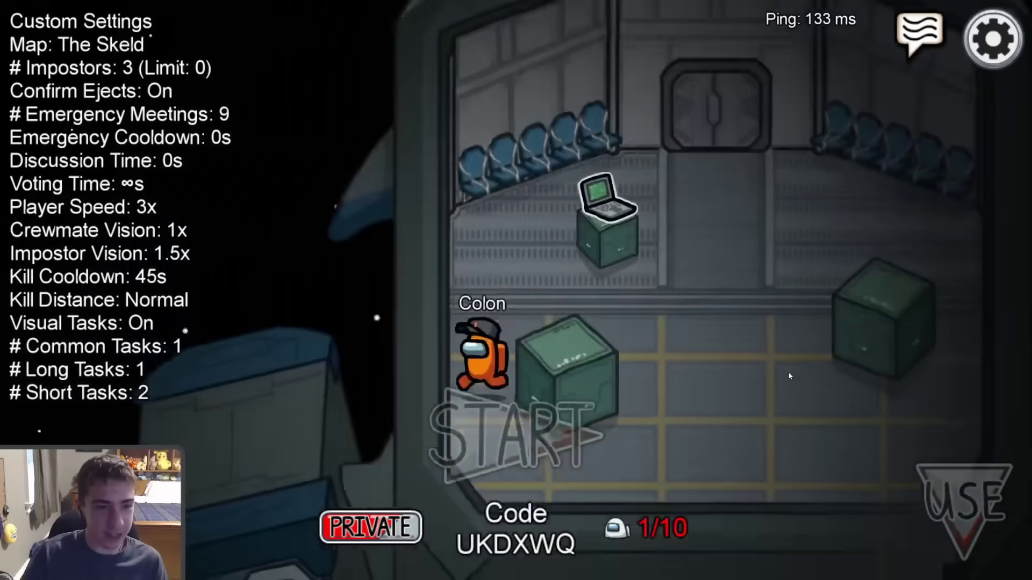
pyautogui.press('d')
pyautogui.press('w')
pyautogui.press('w')
pyautogui.press('d')
pyautogui.press('s')
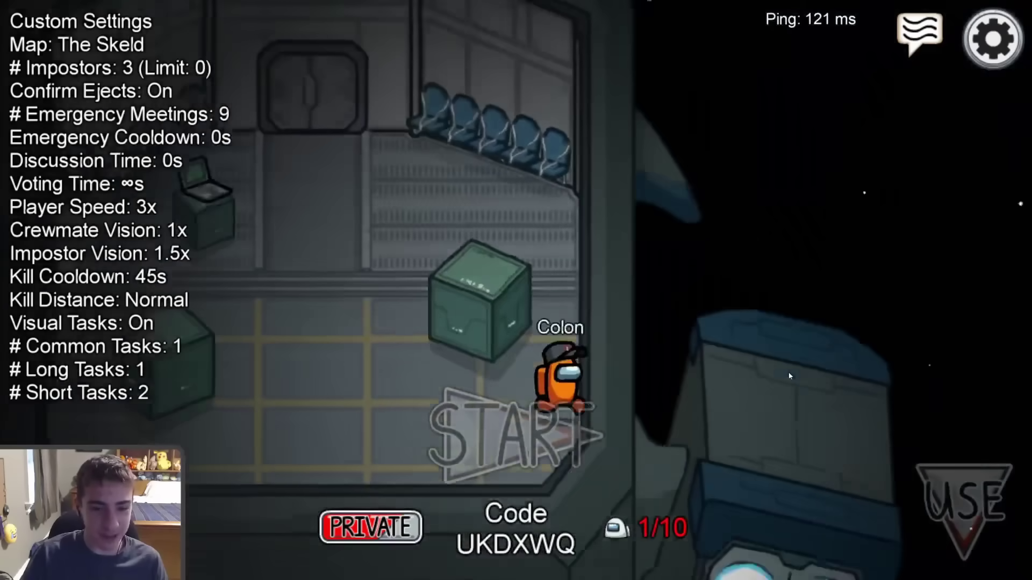
pyautogui.press('a')
pyautogui.press('w')
pyautogui.press('s')
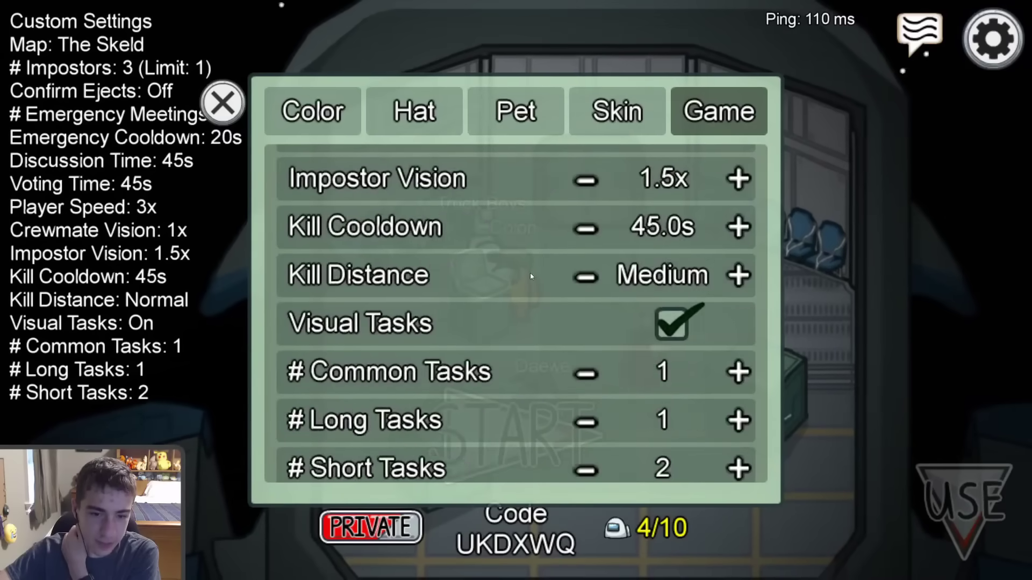
# Step: Enable the recommended settings for the lobby's game and close the settings
pyautogui.scroll(8, 530, 272)
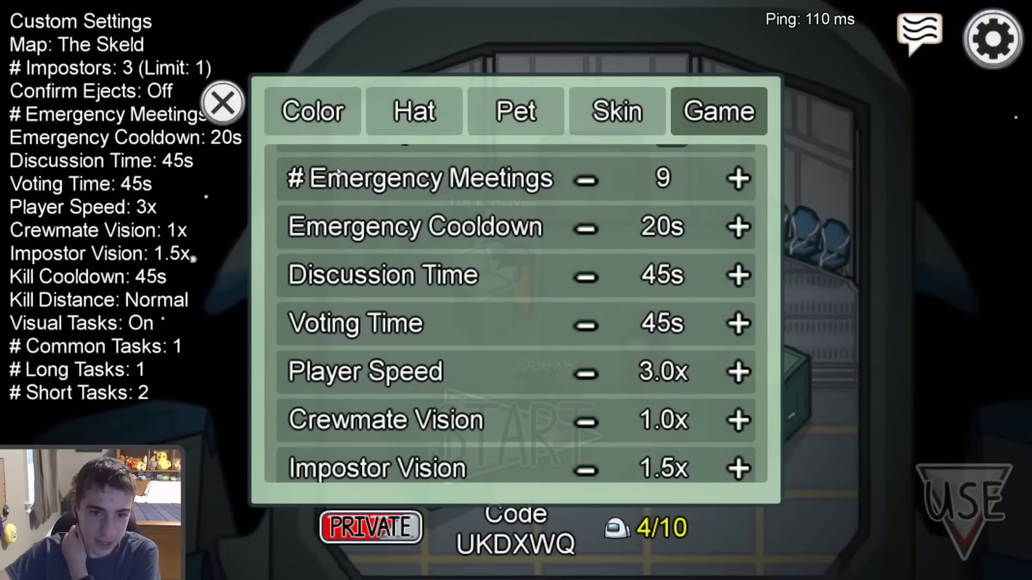
pyautogui.click(339, 180)
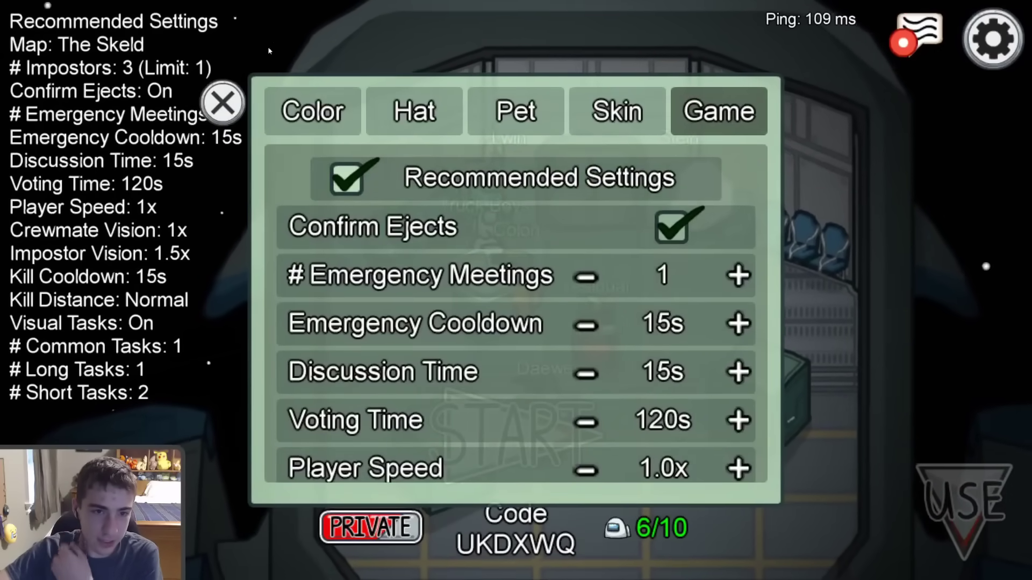
pyautogui.click(235, 109)
# Step: Start the match from the private lobby
pyautogui.press('d')
pyautogui.press('s')
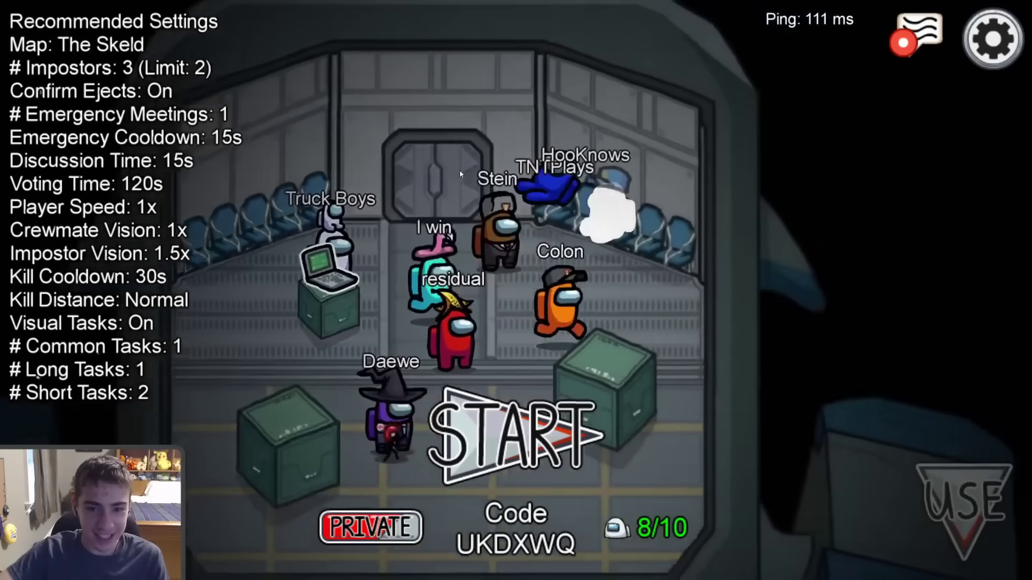
pyautogui.press('a')
pyautogui.press('w')
pyautogui.click(521, 463)
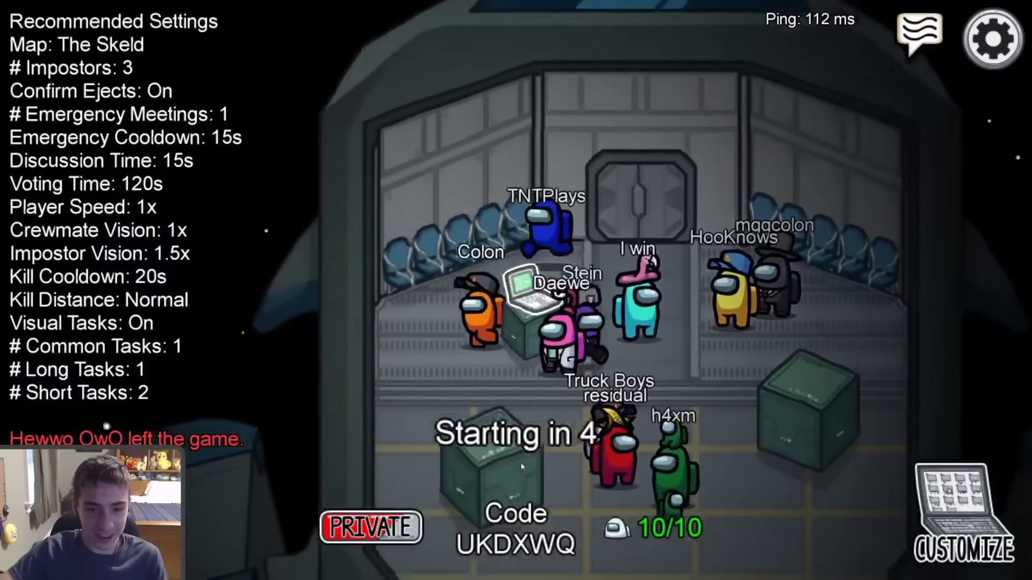
pyautogui.press('w')
pyautogui.press('a')
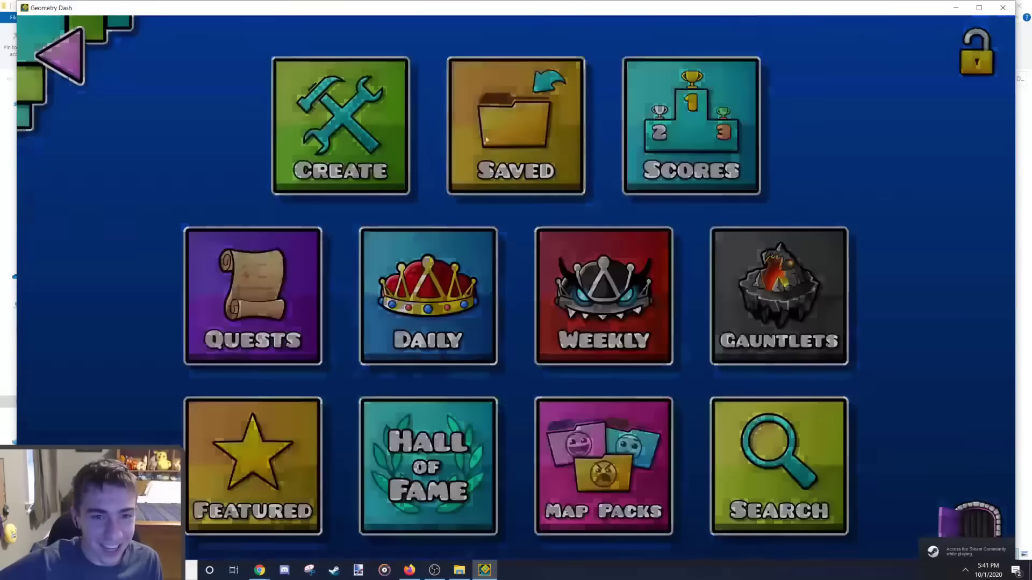
# Step: Open the created level Spreadsheet in Geometry Dash and play-test its opening obstacles, jumping over the spikes and platforms
pyautogui.click(486, 140)
pyautogui.click(753, 172)
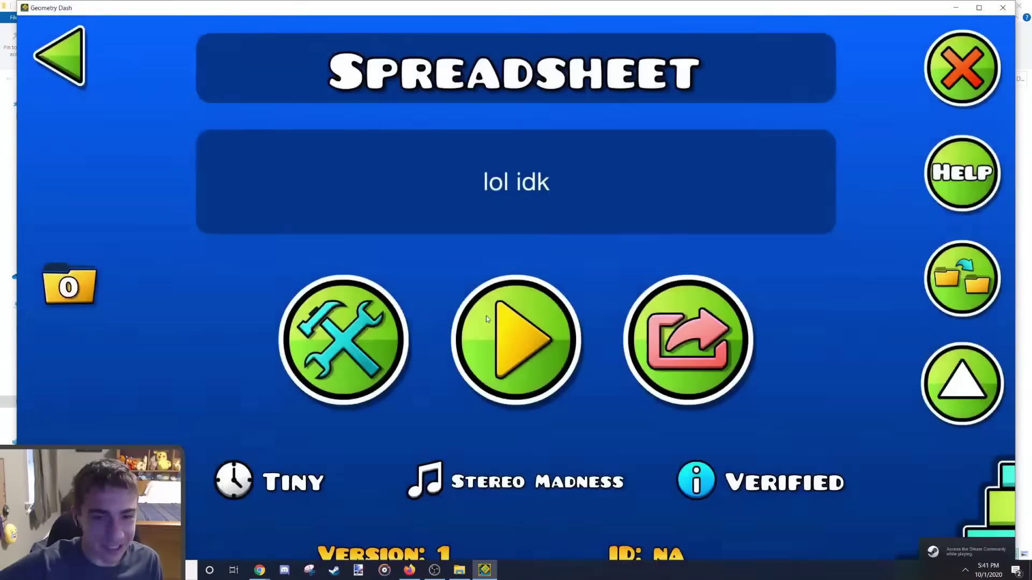
pyautogui.press('space')
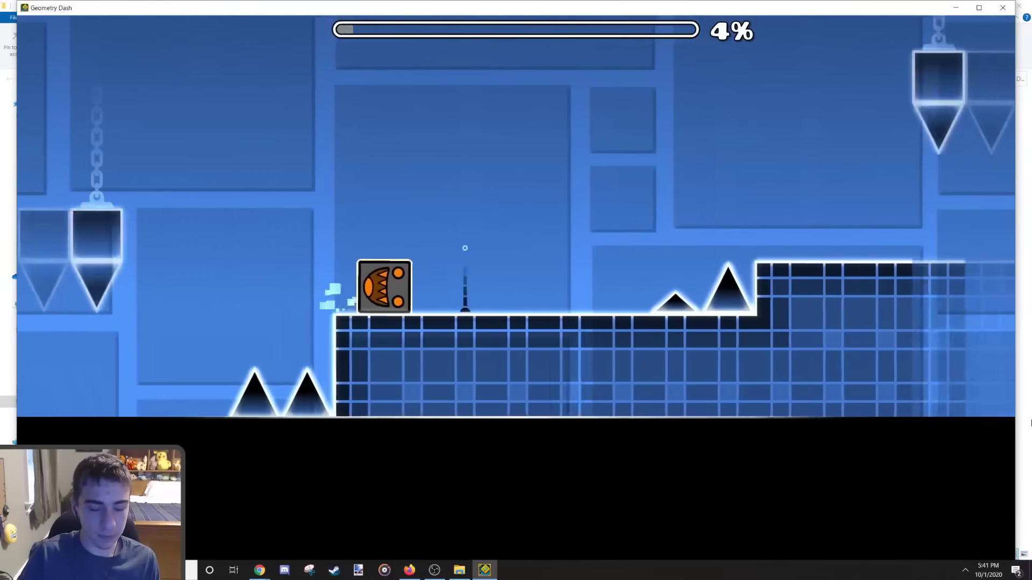
pyautogui.press('space')
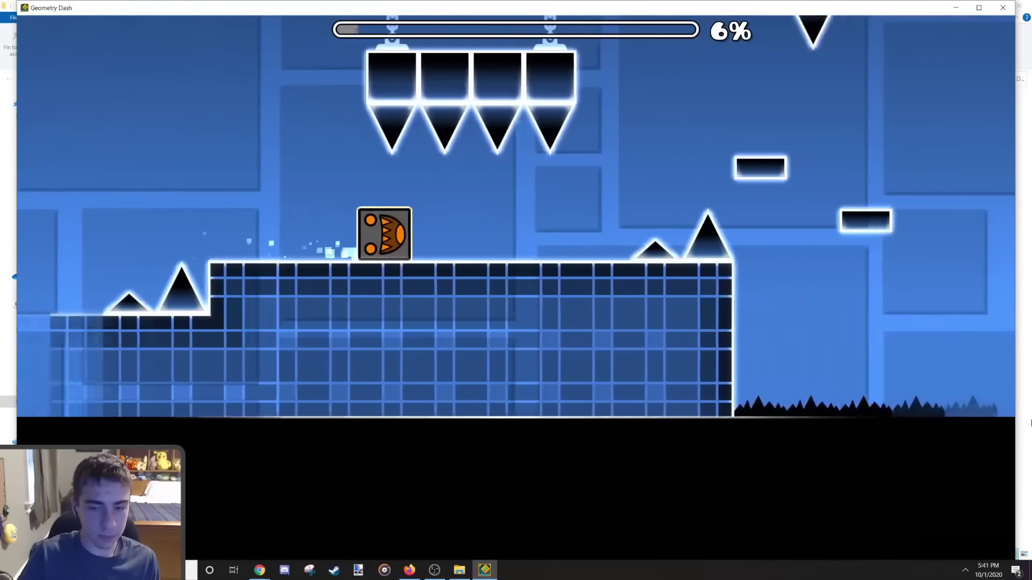
pyautogui.press('space')
pyautogui.press('space')
pyautogui.press('space')
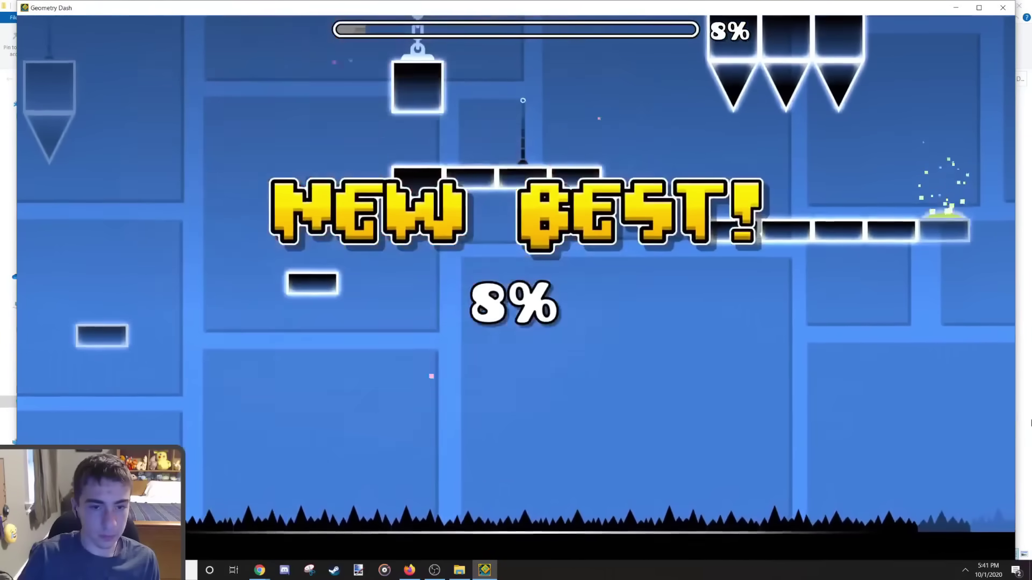
pyautogui.press('space')
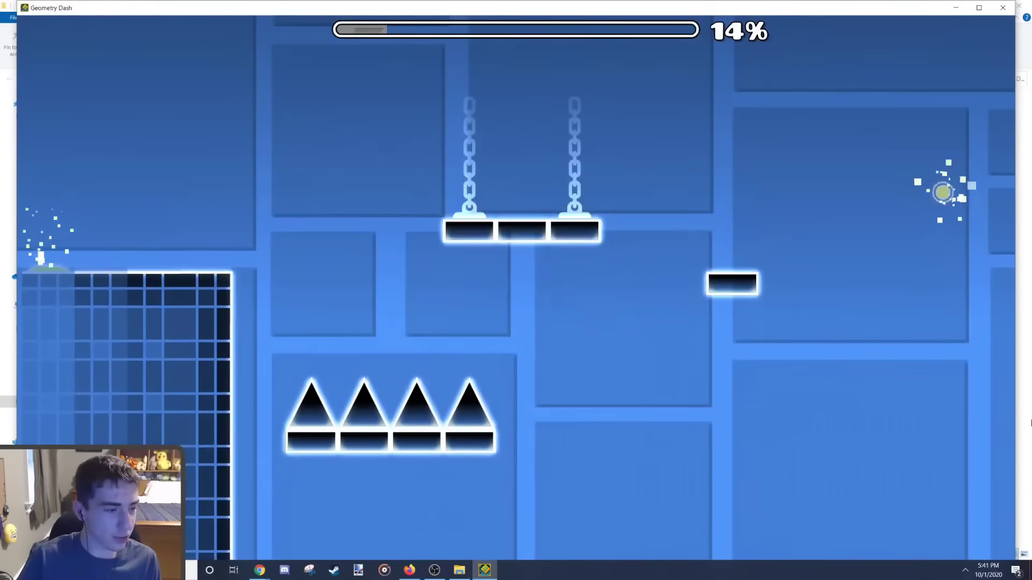
pyautogui.press('space')
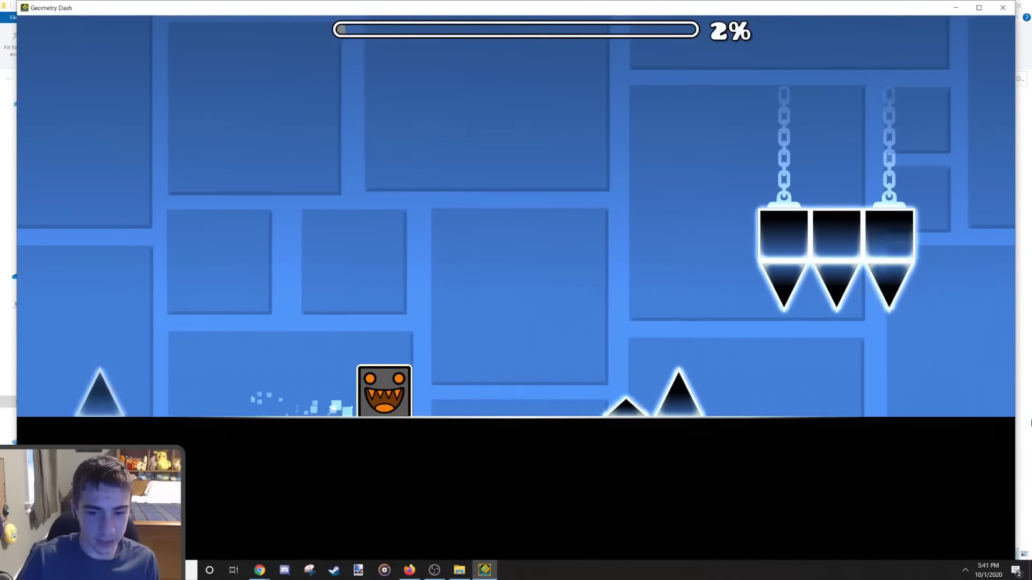
pyautogui.press('space')
# Step: Stop the play-test and switch back to the opening section of the level in the spreadsheet
pyautogui.press('Escape')
pyautogui.click(410, 569)
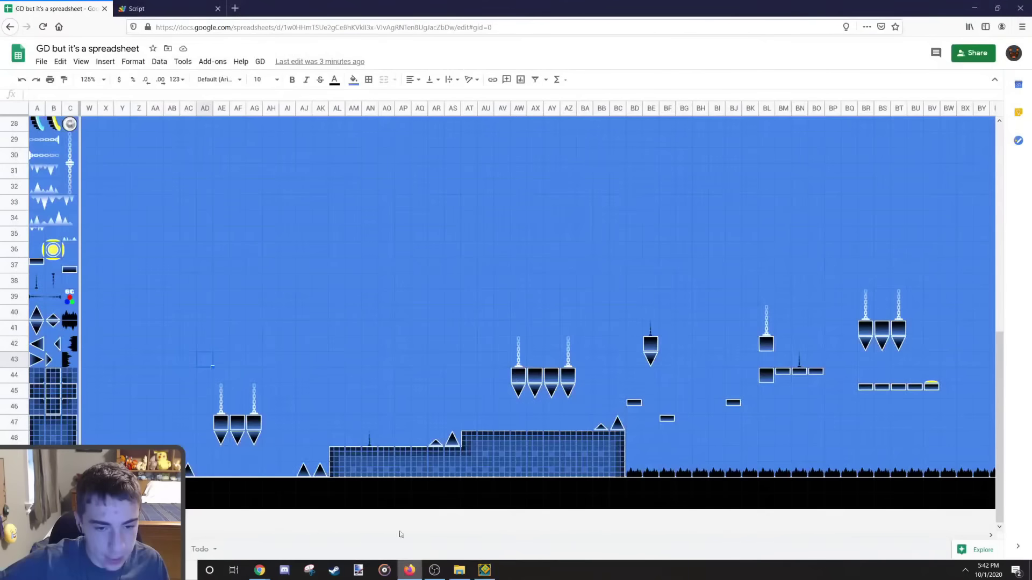
pyautogui.hscroll(-5, 295, 419)
pyautogui.click(377, 471)
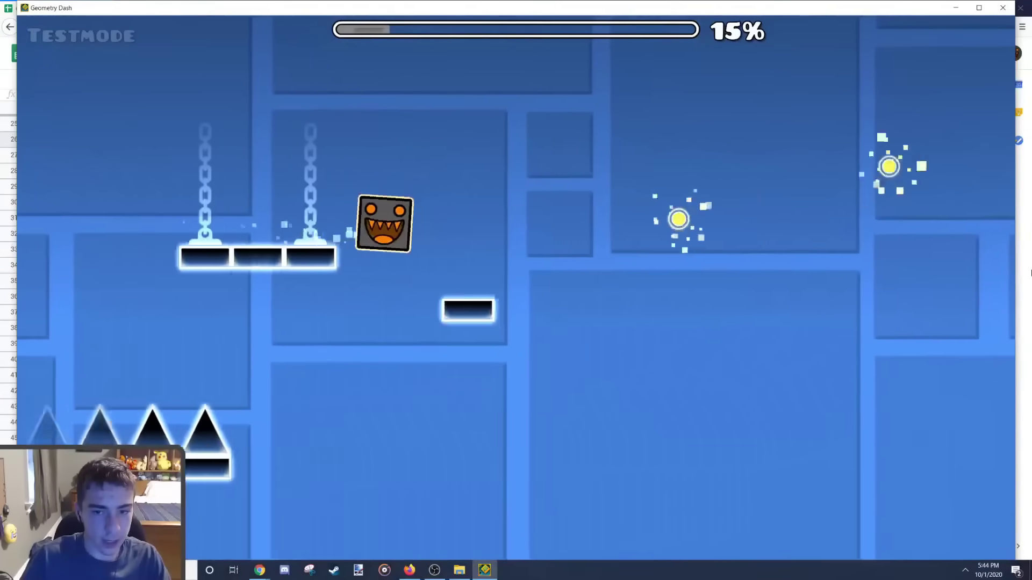
# Step: Play-test the revised level in Geometry Dash from the hanging platform through the red, gravity and green portals
pyautogui.press('space')
pyautogui.press('space')
pyautogui.press('space')
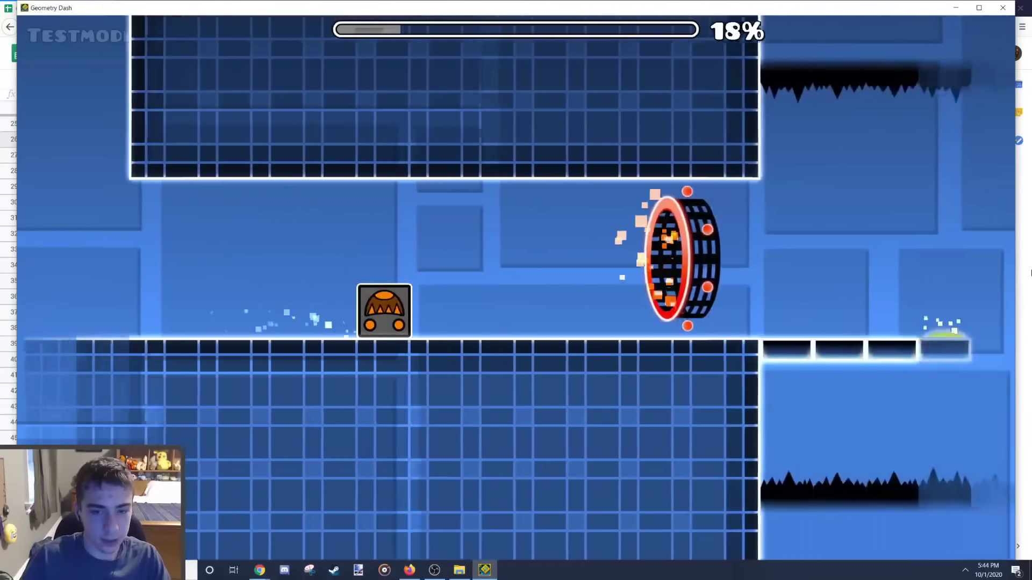
pyautogui.press('Escape')
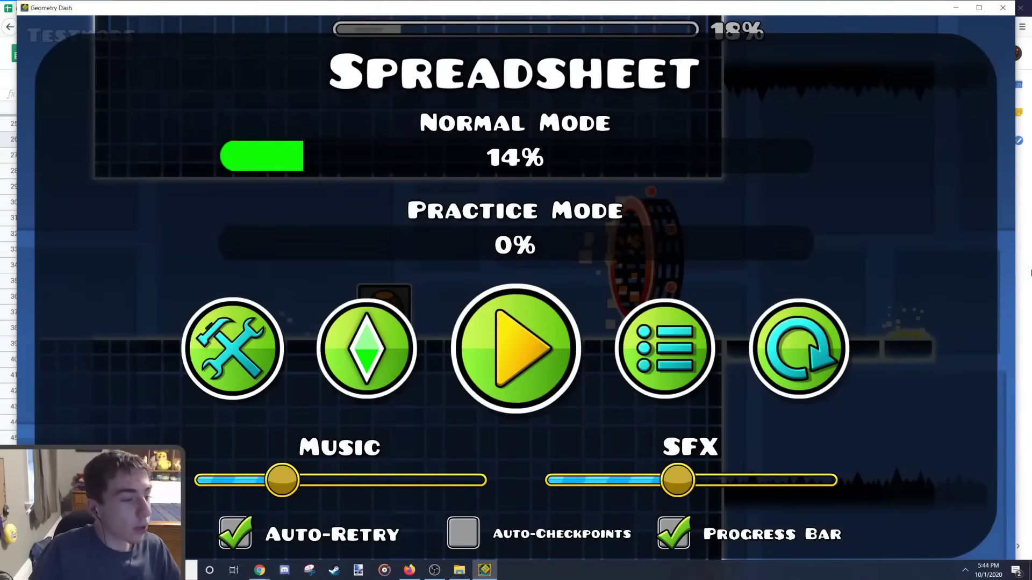
pyautogui.press('Escape')
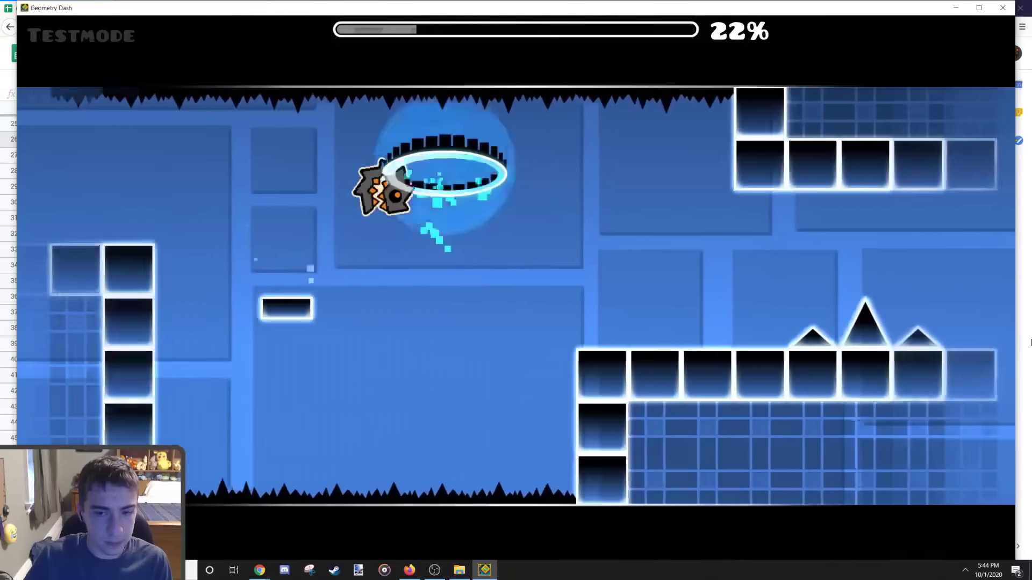
pyautogui.press('space')
pyautogui.press('space')
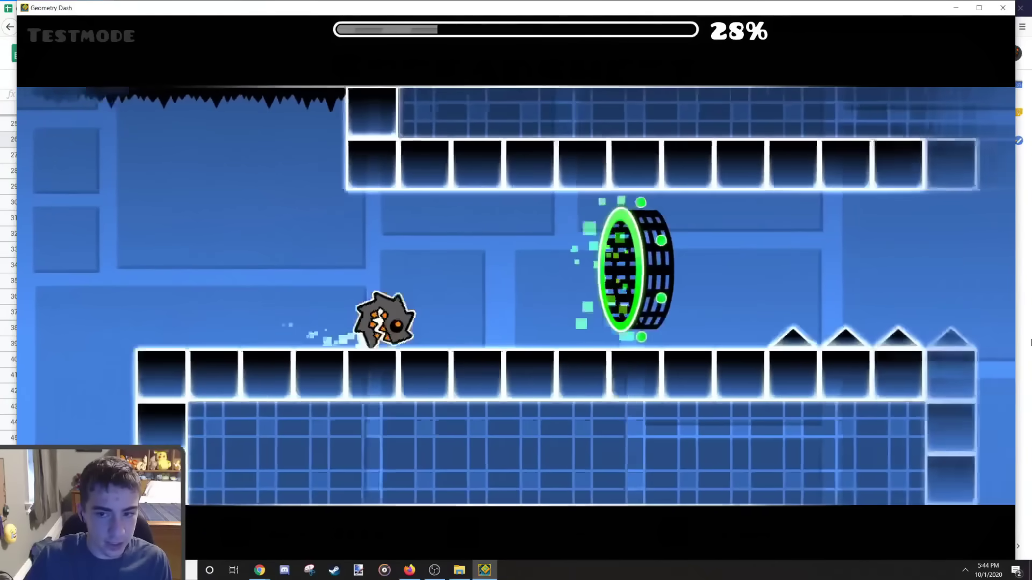
pyautogui.press('space')
pyautogui.press('Escape')
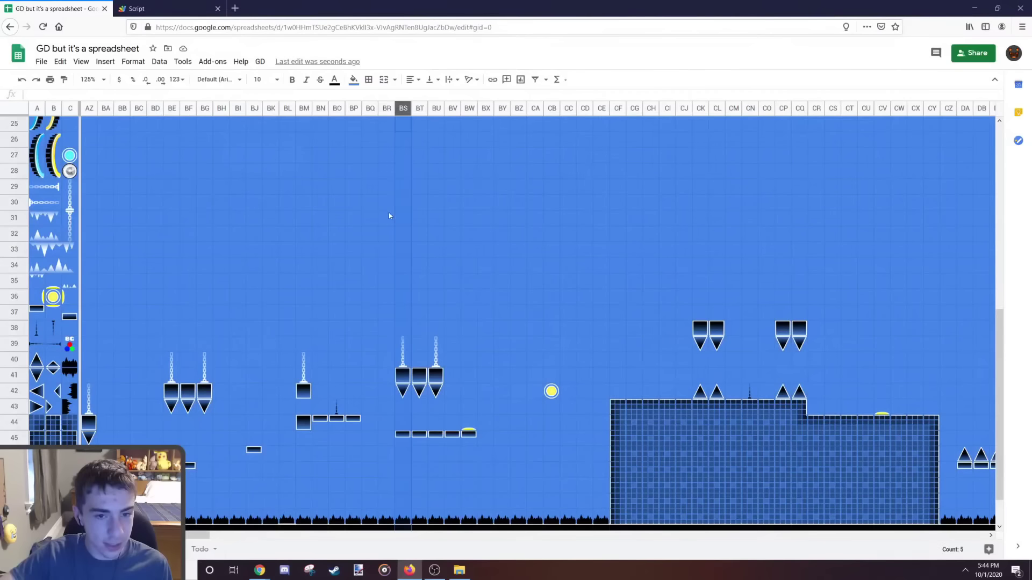
pyautogui.click(388, 213)
pyautogui.scroll(-1, 270, 236)
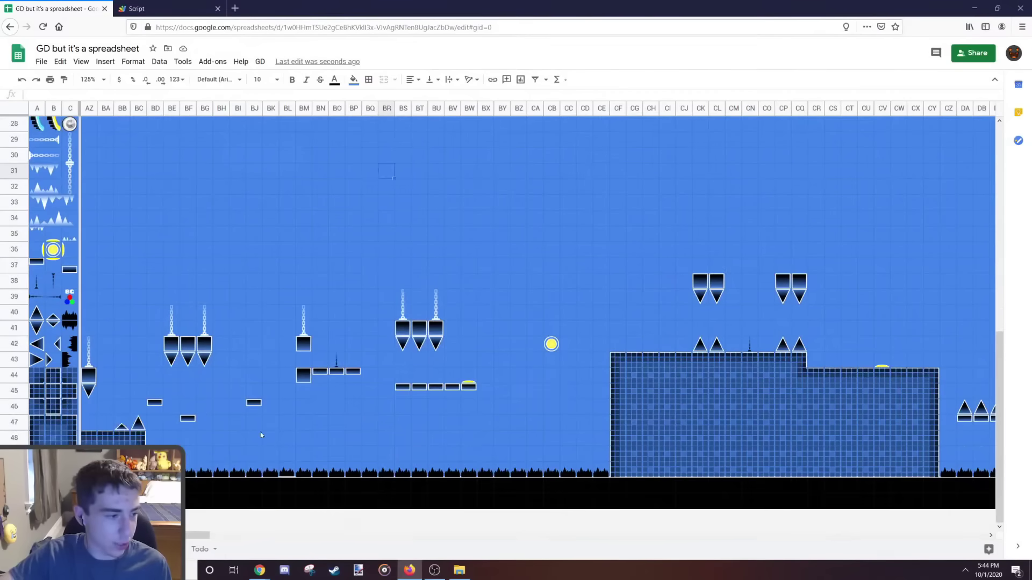
pyautogui.moveTo(183, 533); pyautogui.dragTo(122, 534)
pyautogui.hscroll(10, 537, 322)
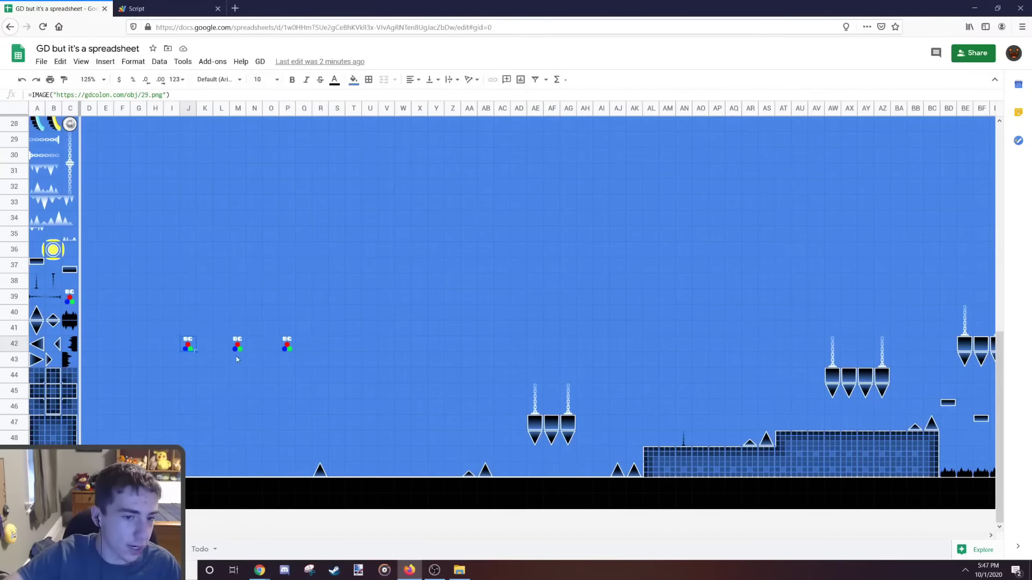
# Step: Save and run the level export script in the script editor, and return to the level spreadsheet
pyautogui.hotkey('ctrl', 'Tab')
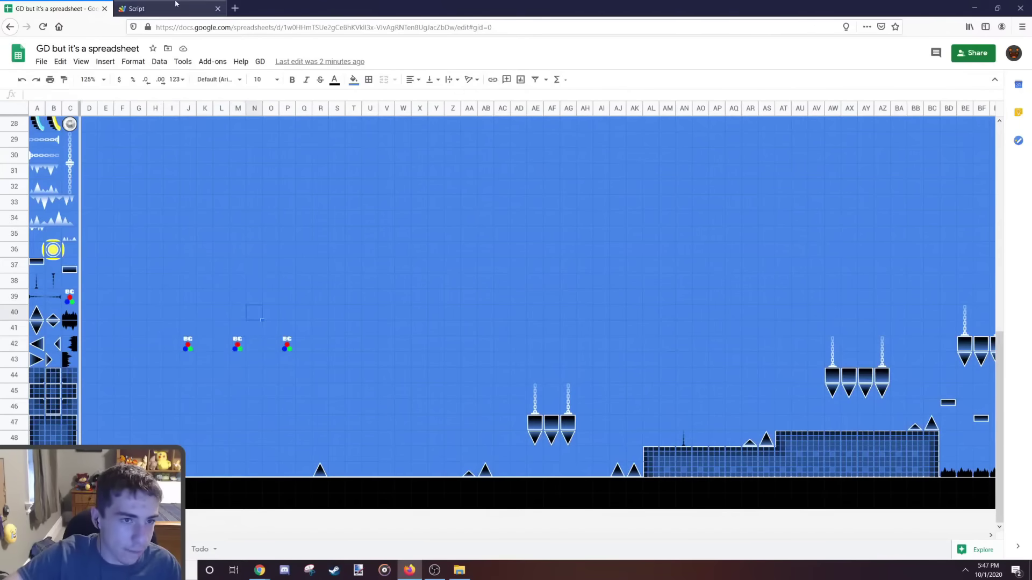
pyautogui.hotkey('ctrl', 's')
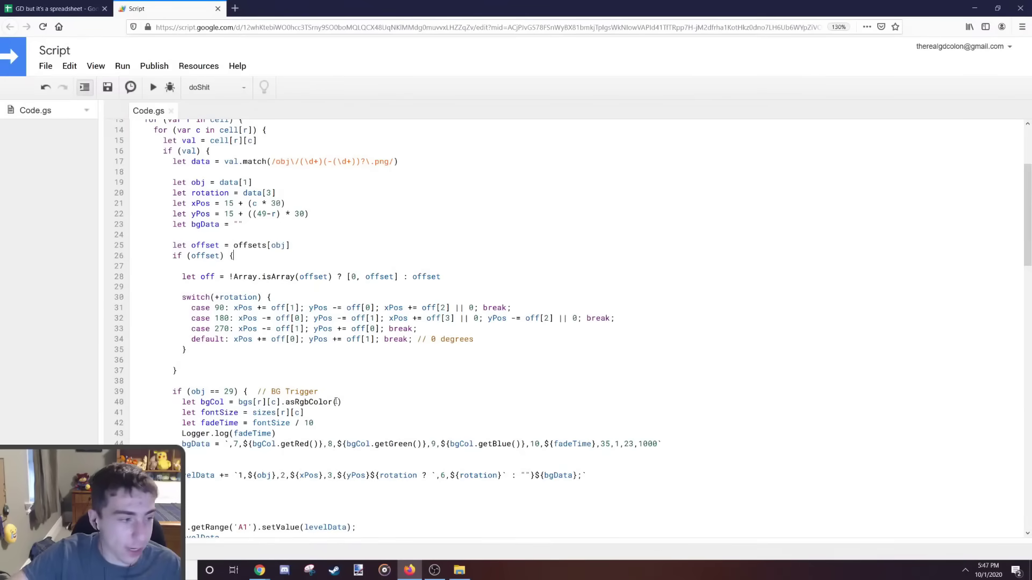
pyautogui.hotkey('ctrl', 'r')
pyautogui.hotkey('ctrl', 'Tab')
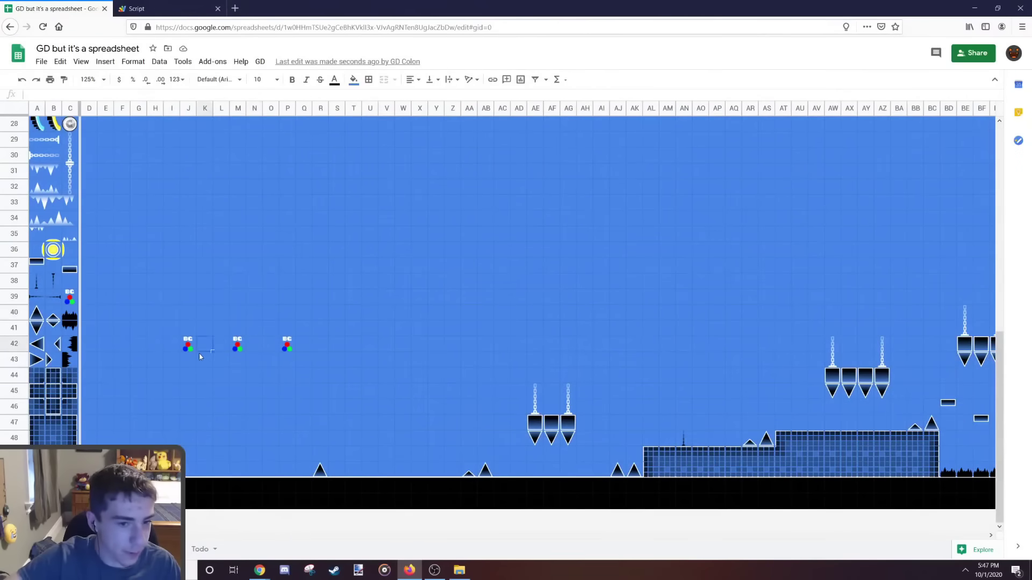
# Step: Copy the BG trigger from J42 into cell L40
pyautogui.click(183, 344)
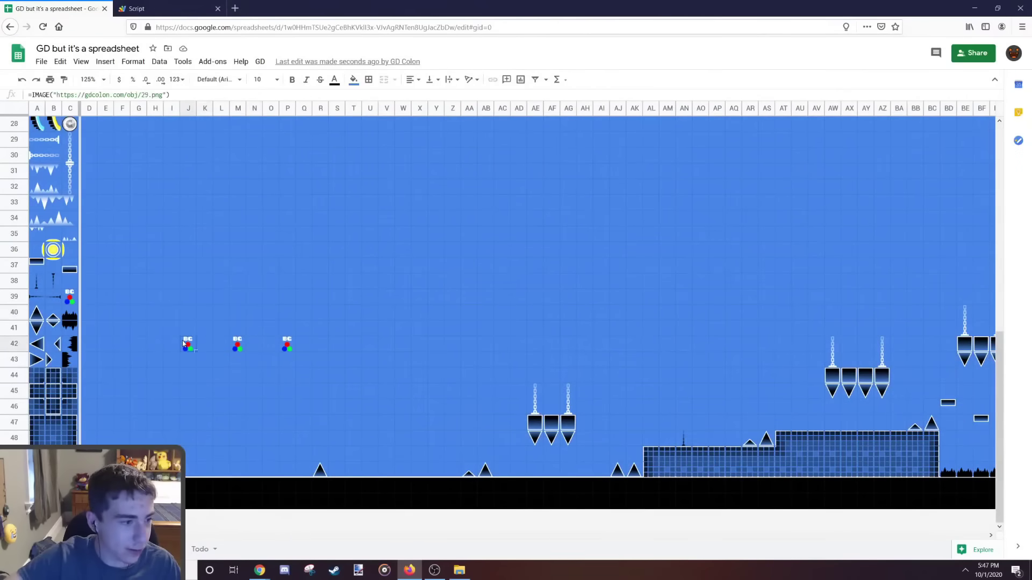
pyautogui.click(223, 316)
pyautogui.hotkey('ctrl', 'v')
pyautogui.moveTo(235, 364); pyautogui.dragTo(373, 375)
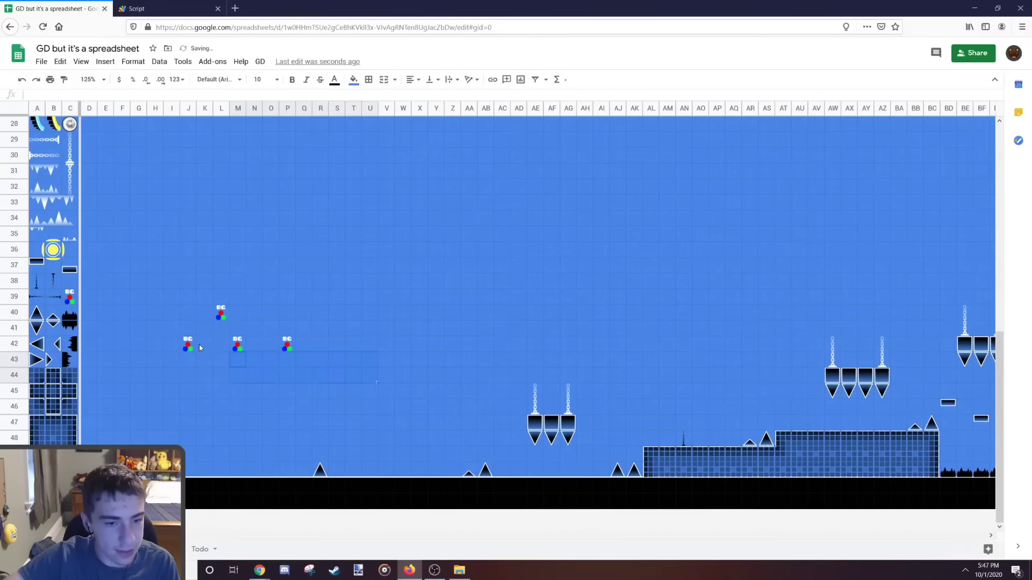
# Step: Open the fill colour choices for the BG trigger in L40
pyautogui.click(221, 312)
pyautogui.click(352, 79)
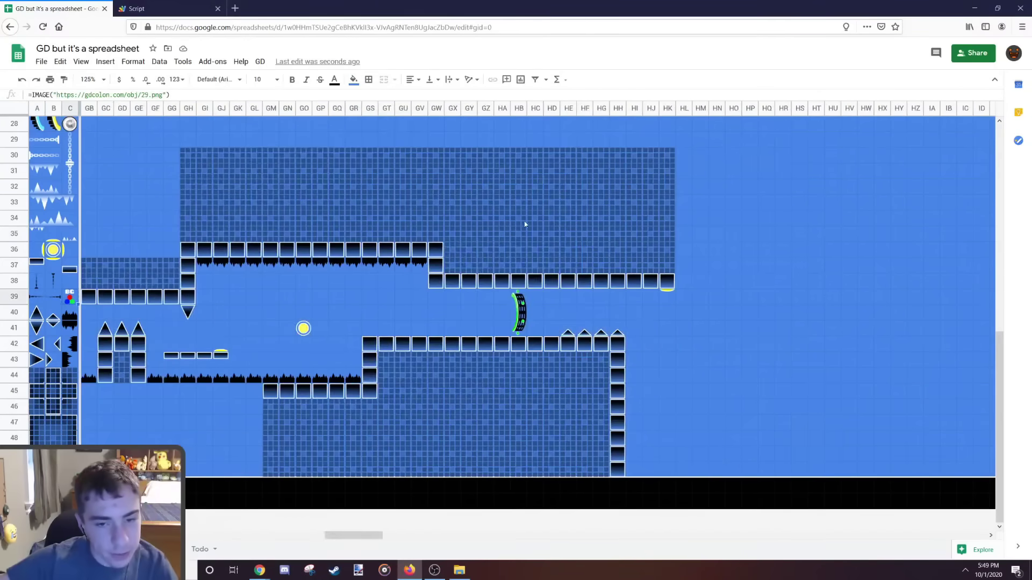
# Step: Place a green-filled BG trigger in HB28 above the green portal and edit its font size
pyautogui.scroll(1, 525, 225)
pyautogui.click(519, 172)
pyautogui.hotkey('ctrl', 'v')
pyautogui.click(263, 80)
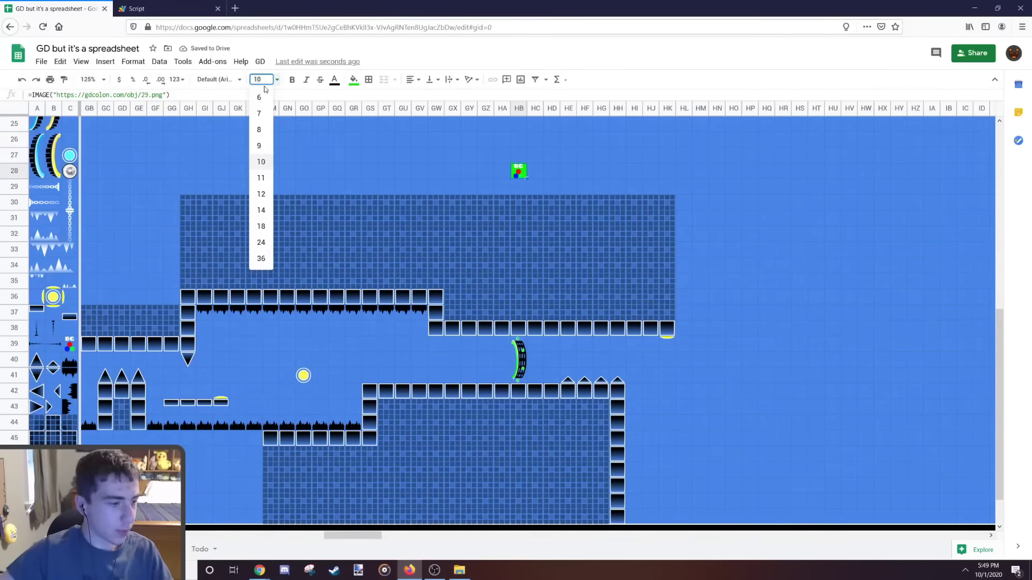
pyautogui.press('Return')
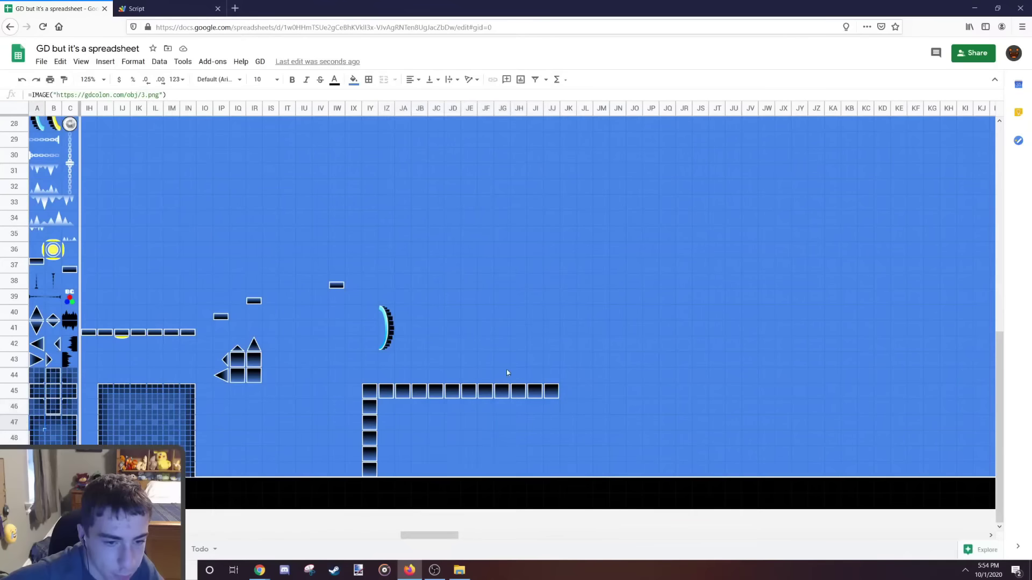
# Step: Place the grid block's corner tile in IY44 and fill the cells below it in column IY with left-edge tiles
pyautogui.click(369, 371)
pyautogui.hotkey('ctrl', 'v')
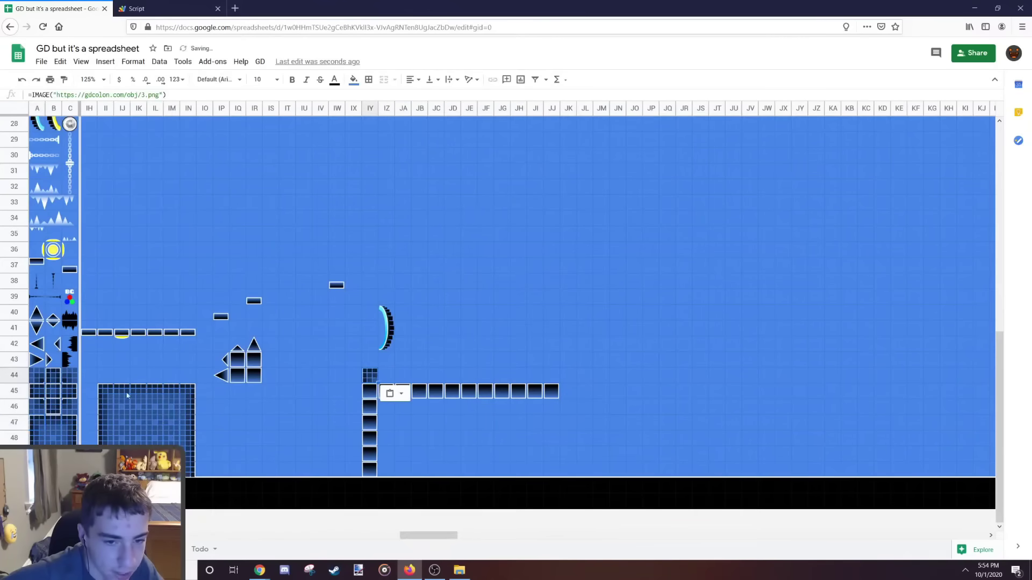
pyautogui.click(37, 438)
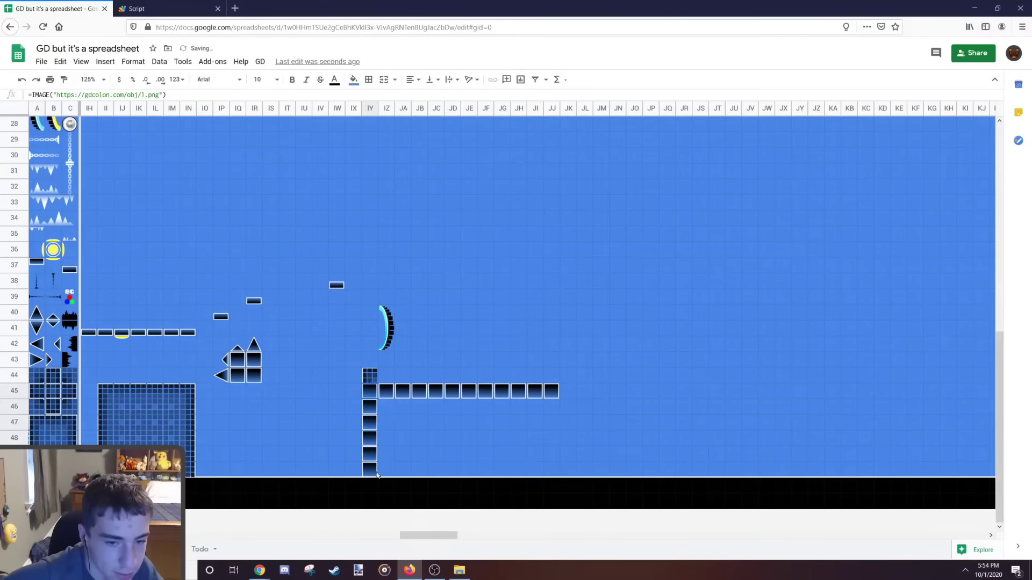
pyautogui.hotkey('ctrl', 'v')
pyautogui.moveTo(420, 535)
pyautogui.mouseDown()
pyautogui.moveTo(255, 539)
pyautogui.moveTo(411, 542)
pyautogui.mouseUp()
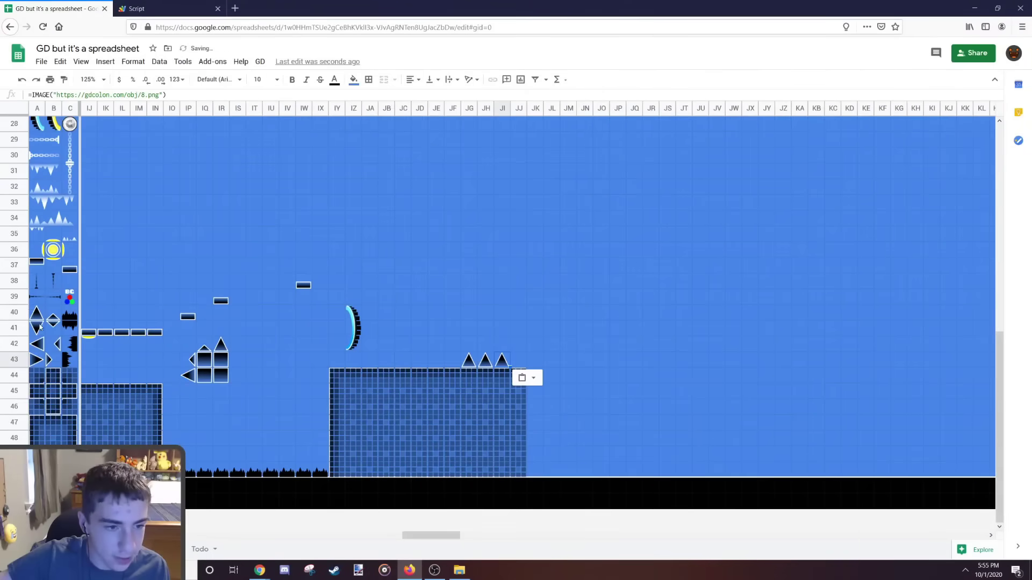
# Step: Add downward spikes in JG40:JI40 and replace the outer ground spikes in JG43 and JI43 with small spikes
pyautogui.click(40, 328)
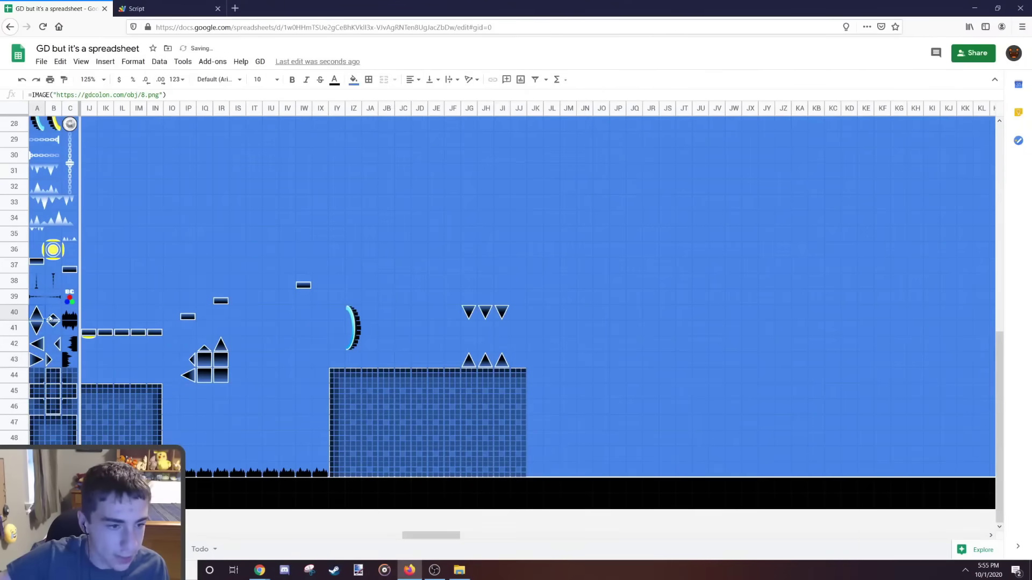
pyautogui.click(51, 318)
pyautogui.hotkey('ctrl', 'c')
pyautogui.click(482, 360)
pyautogui.moveTo(513, 361); pyautogui.dragTo(490, 363)
pyautogui.hotkey('ctrl', 'v')
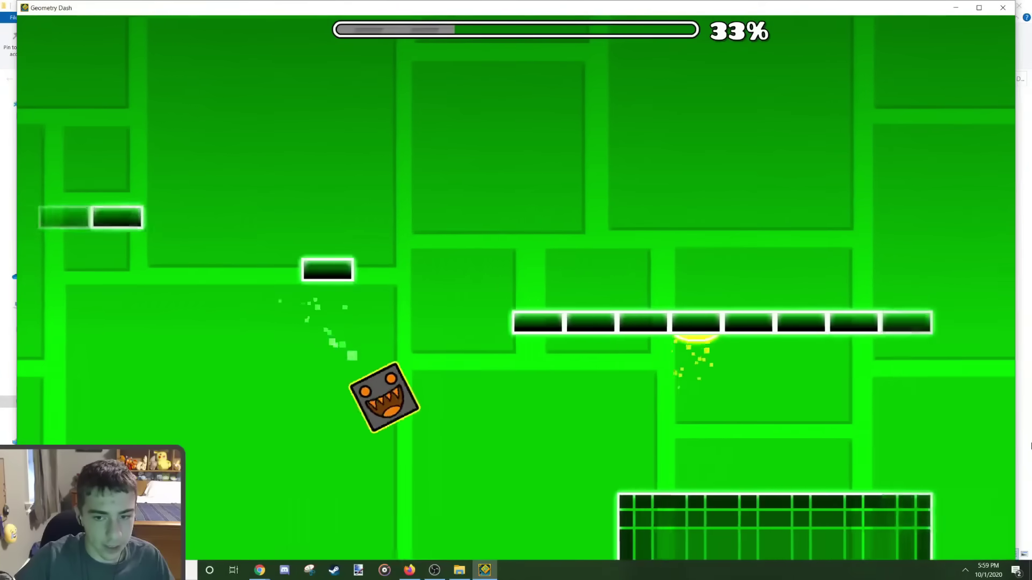
# Step: Play-test the level from the floating platforms past the chained spike block, and return to the level editor
pyautogui.press('space')
pyautogui.press('space')
pyautogui.press('space')
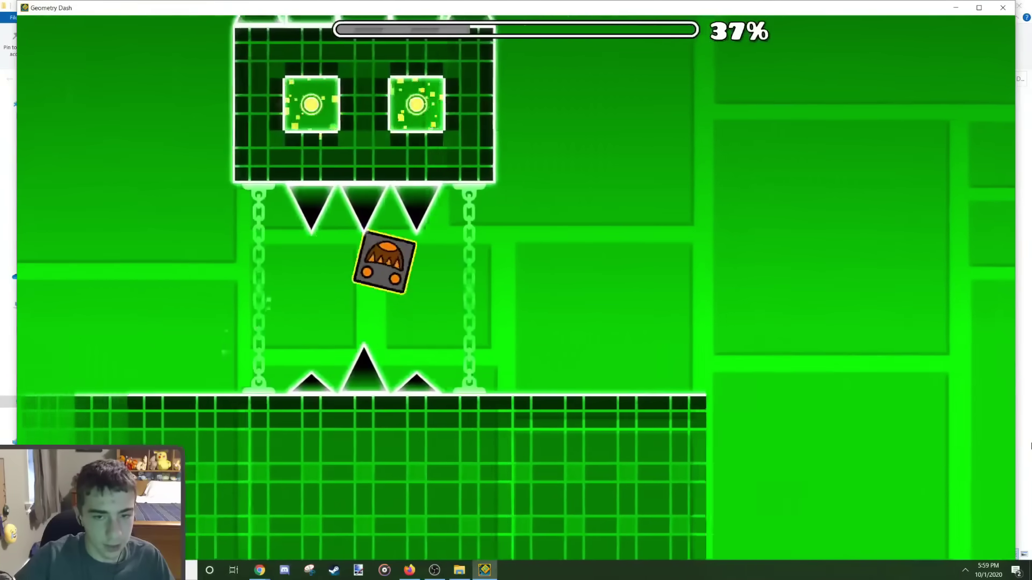
pyautogui.press('space')
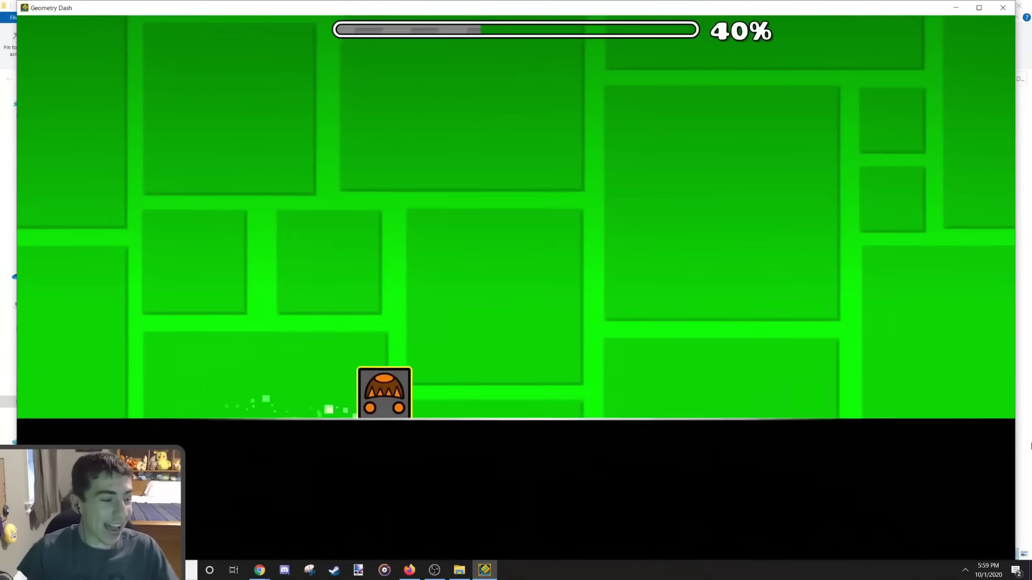
pyautogui.press('Escape')
pyautogui.click(236, 376)
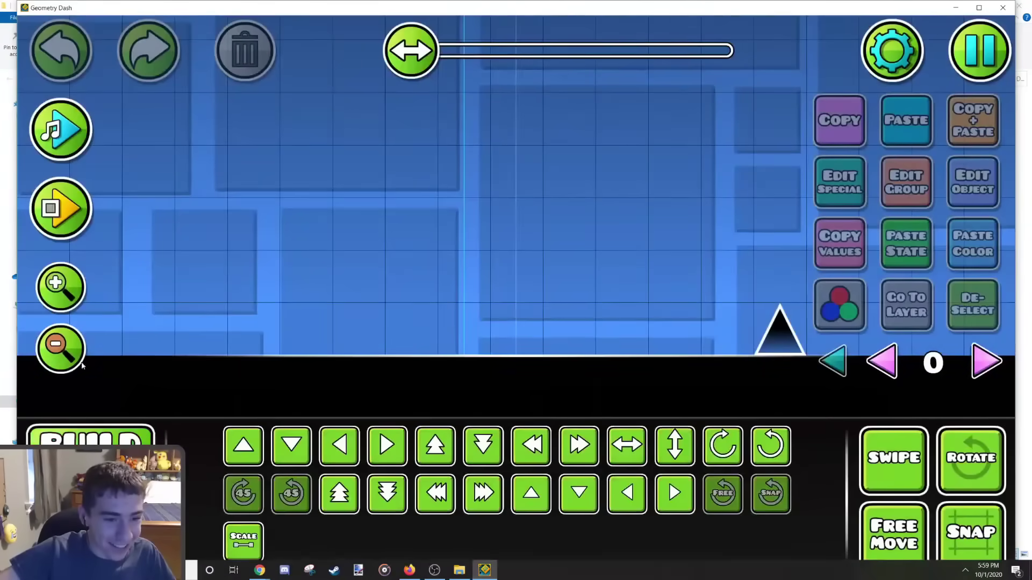
# Step: Inspect the colour and fade time of the BG trigger near the level's start, and close its settings
pyautogui.click(81, 364)
pyautogui.click(80, 364)
pyautogui.click(81, 363)
pyautogui.click(80, 364)
pyautogui.click(80, 363)
pyautogui.moveTo(629, 172); pyautogui.dragTo(391, 253)
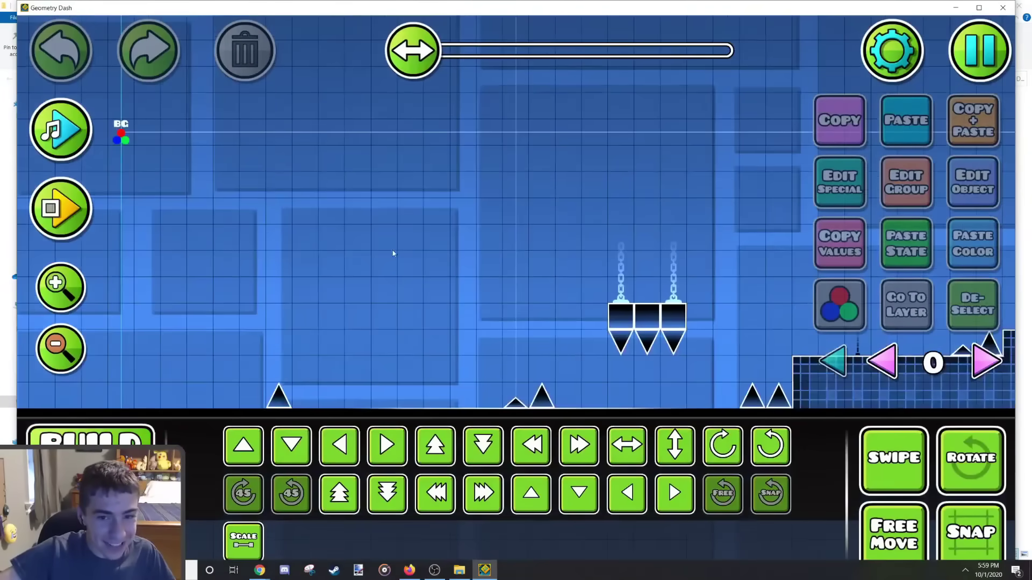
pyautogui.moveTo(99, 109); pyautogui.dragTo(249, 177)
pyautogui.click(272, 200)
pyautogui.click(976, 188)
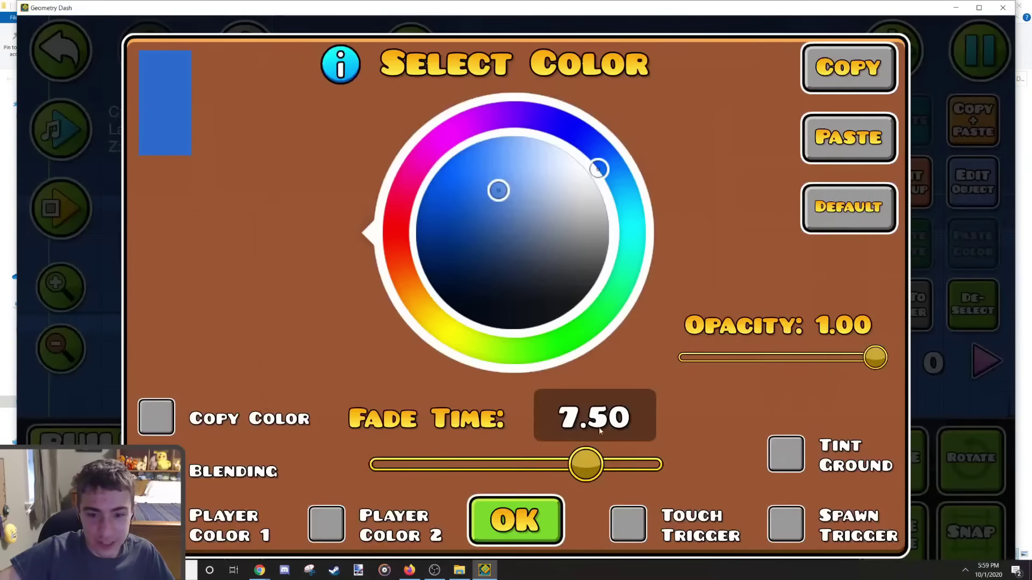
pyautogui.click(537, 520)
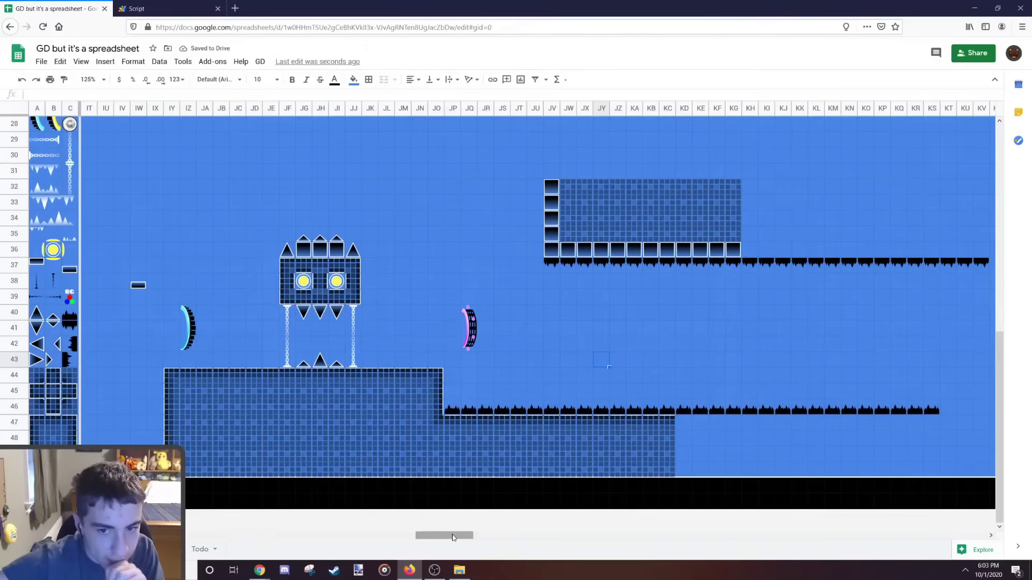
# Step: Copy the floor spikes in KG46:KS46 to KT46 and LG46, extending the row to LS46
pyautogui.moveTo(456, 535); pyautogui.dragTo(472, 534)
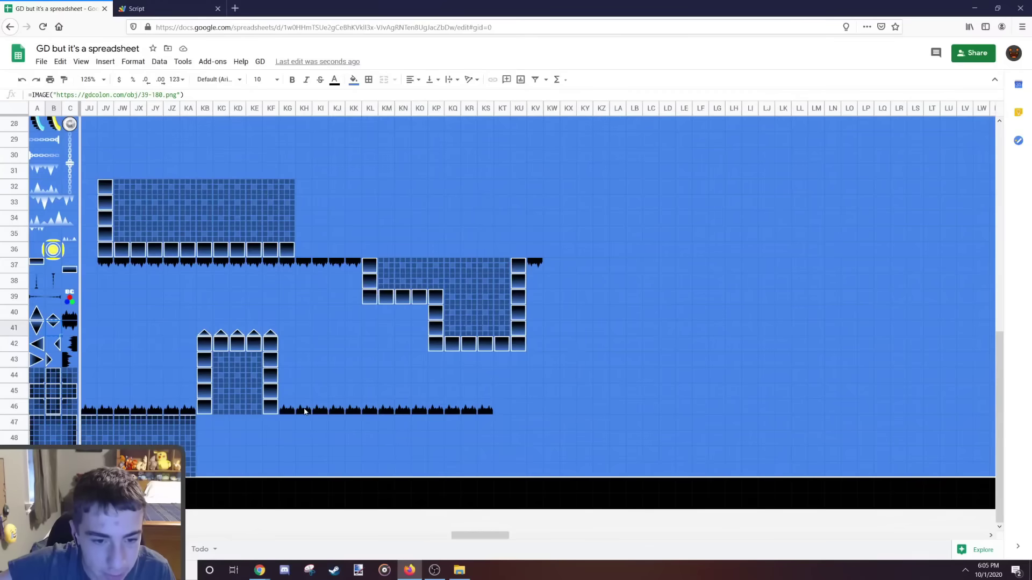
pyautogui.moveTo(288, 410); pyautogui.dragTo(487, 411)
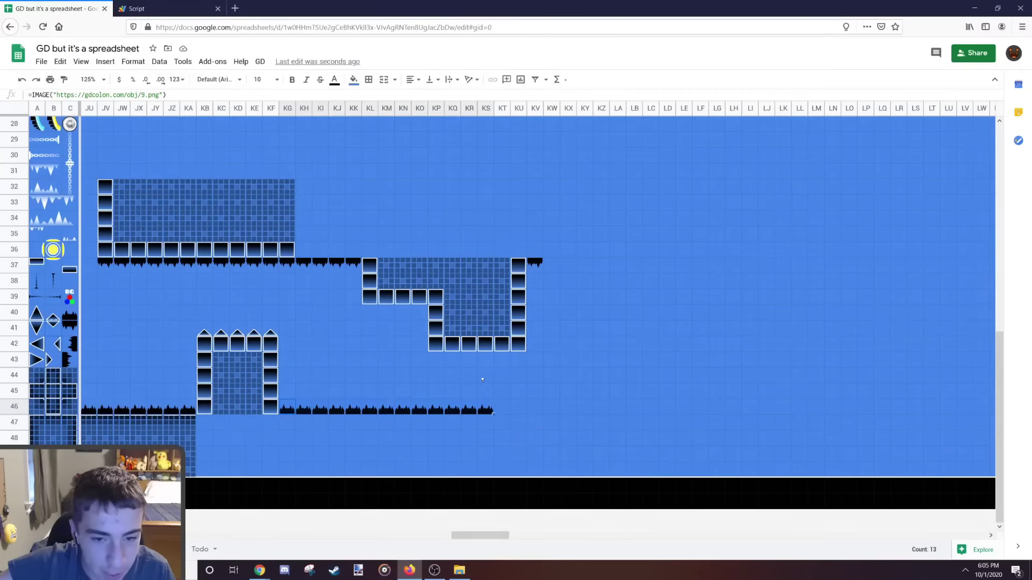
pyautogui.hotkey('ctrl', 'c')
pyautogui.click(503, 410)
pyautogui.hotkey('ctrl', 'v')
pyautogui.click(717, 409)
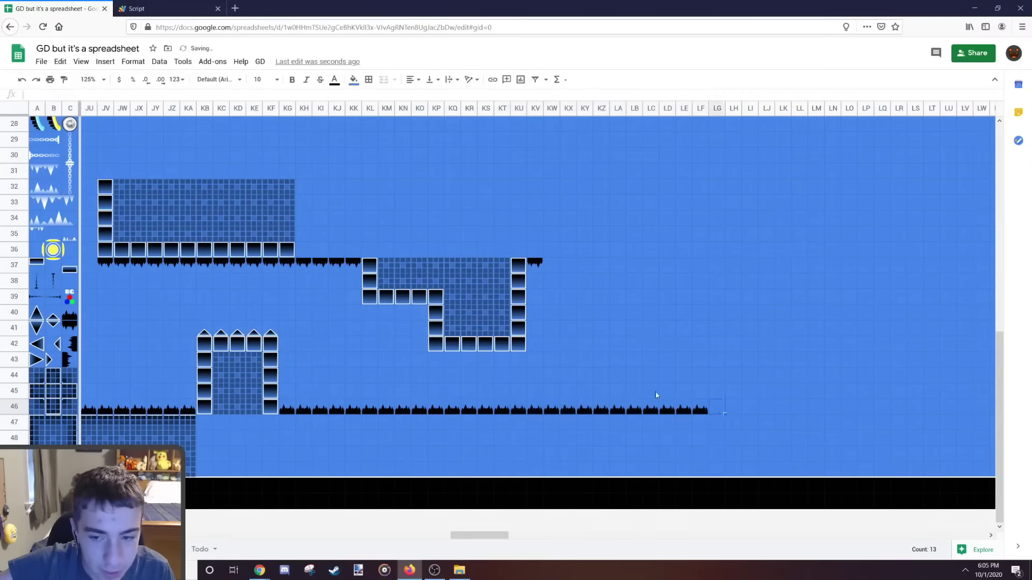
pyautogui.hotkey('ctrl', 'v')
# Step: Fill KW37:LS37 with ceiling spikes
pyautogui.moveTo(552, 262); pyautogui.dragTo(918, 263)
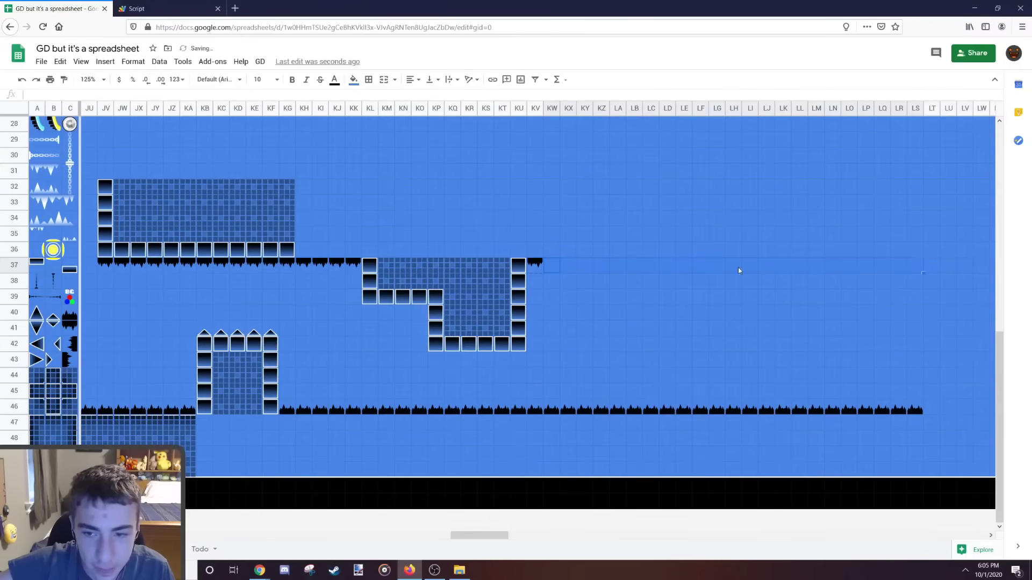
pyautogui.hotkey('ctrl', 'v')
pyautogui.click(555, 284)
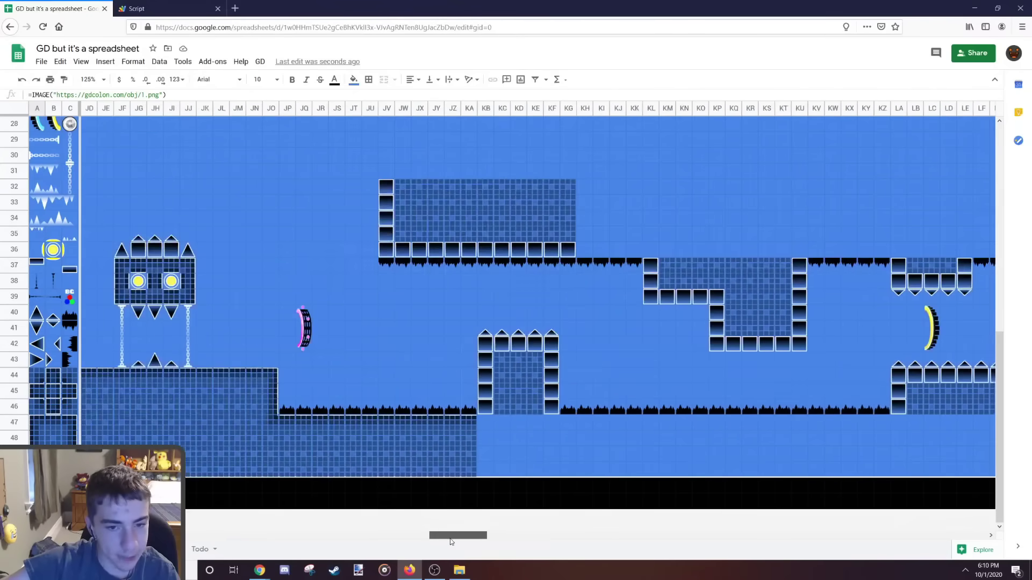
# Step: Add solid blocks beneath the spikes in MT42:MV42 and continue them down column MV
pyautogui.moveTo(451, 541); pyautogui.dragTo(495, 538)
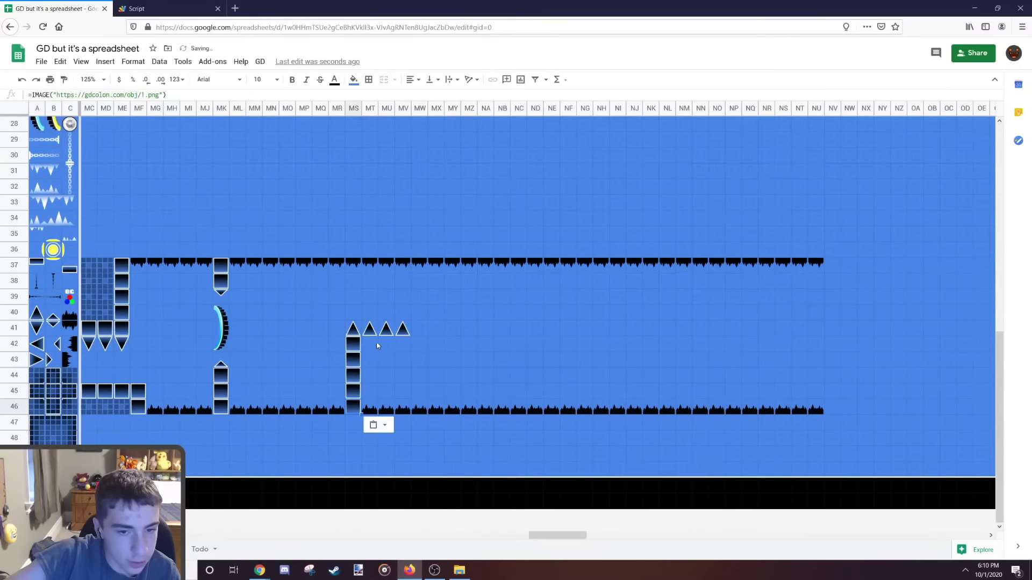
pyautogui.hotkey('ctrl', 'v')
pyautogui.moveTo(374, 345); pyautogui.dragTo(503, 375)
pyautogui.click(404, 361)
pyautogui.hotkey('ctrl', 'v')
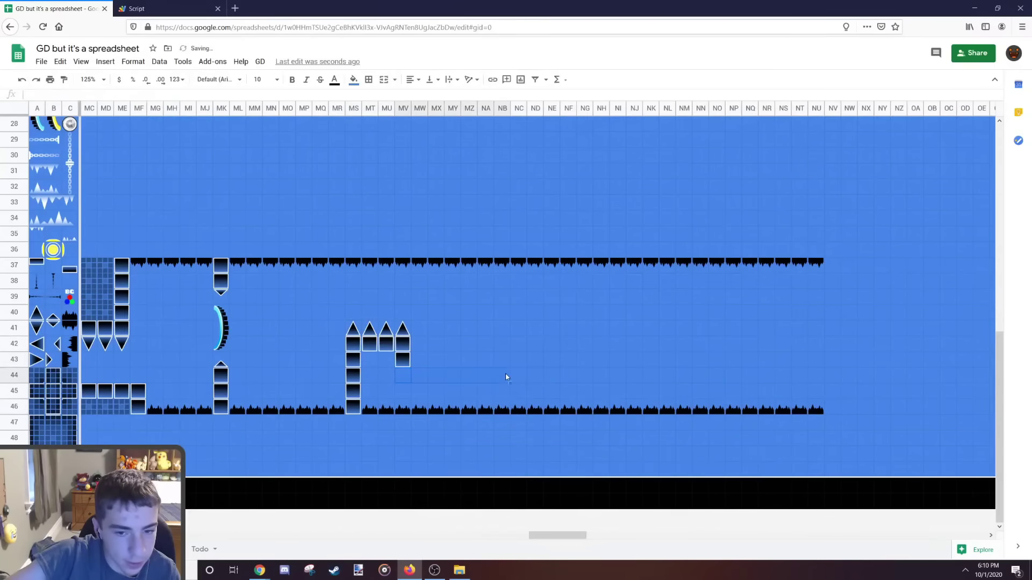
pyautogui.hotkey('ctrl', 'v')
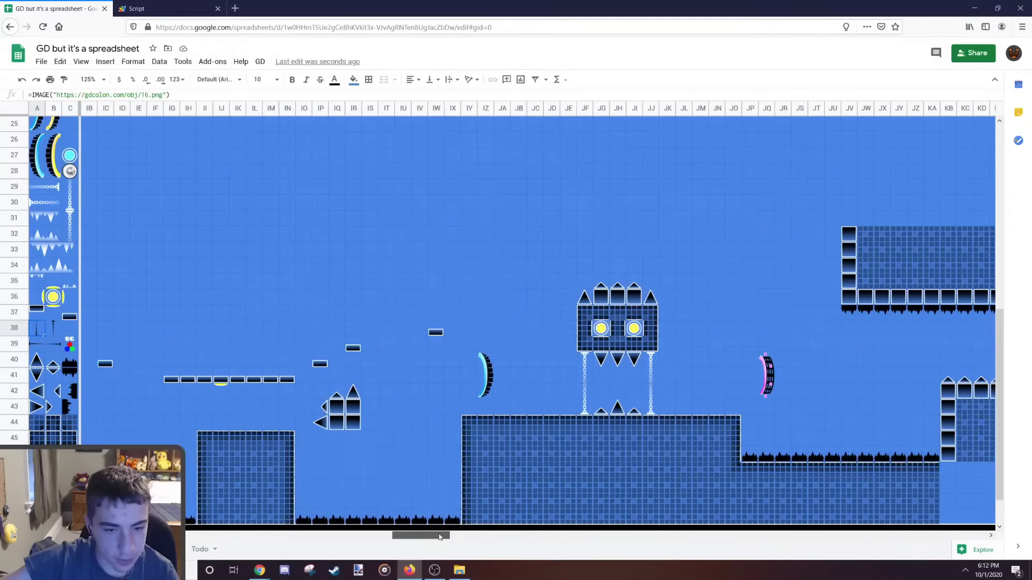
# Step: Place thin decorative rods at JM43 and JC43 on the platform on either side of the chained spike block
pyautogui.click(696, 411)
pyautogui.hotkey('ctrl', 'v')
pyautogui.click(532, 405)
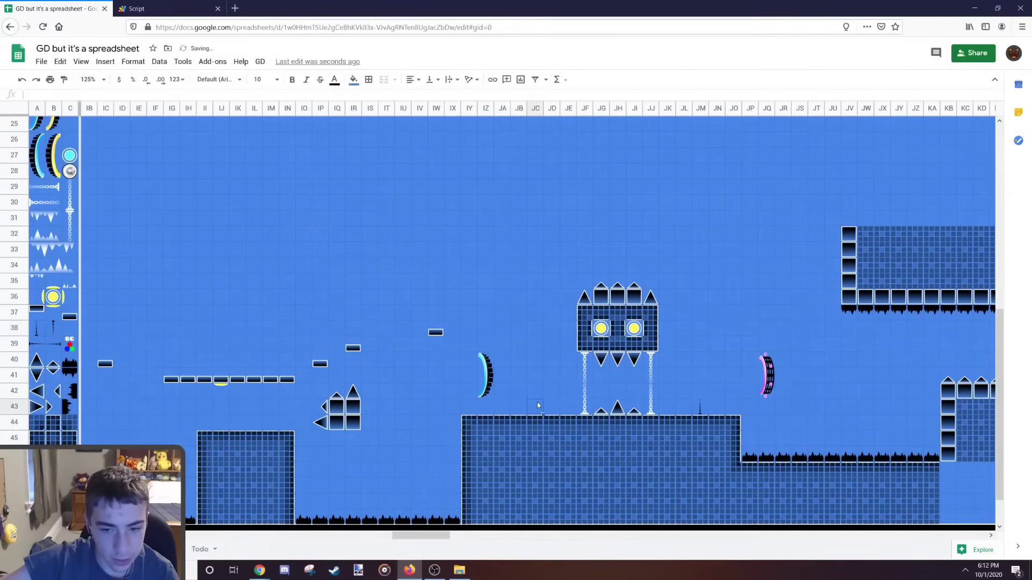
pyautogui.hotkey('ctrl', 'v')
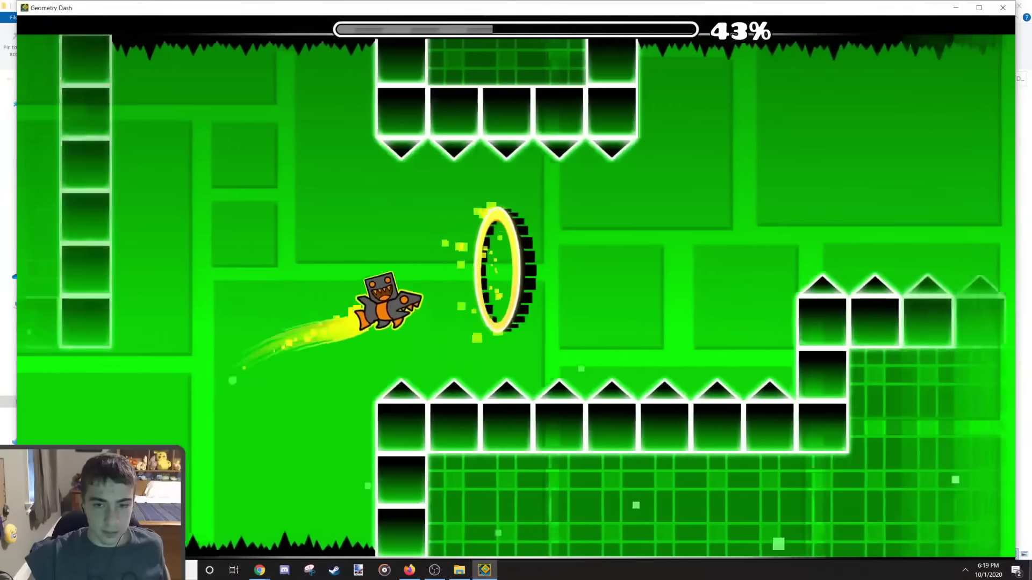
# Step: Play-test the level from the yellow gravity portal past the yellow jump pad, and open the editor's pause menu in delete mode
pyautogui.press('space')
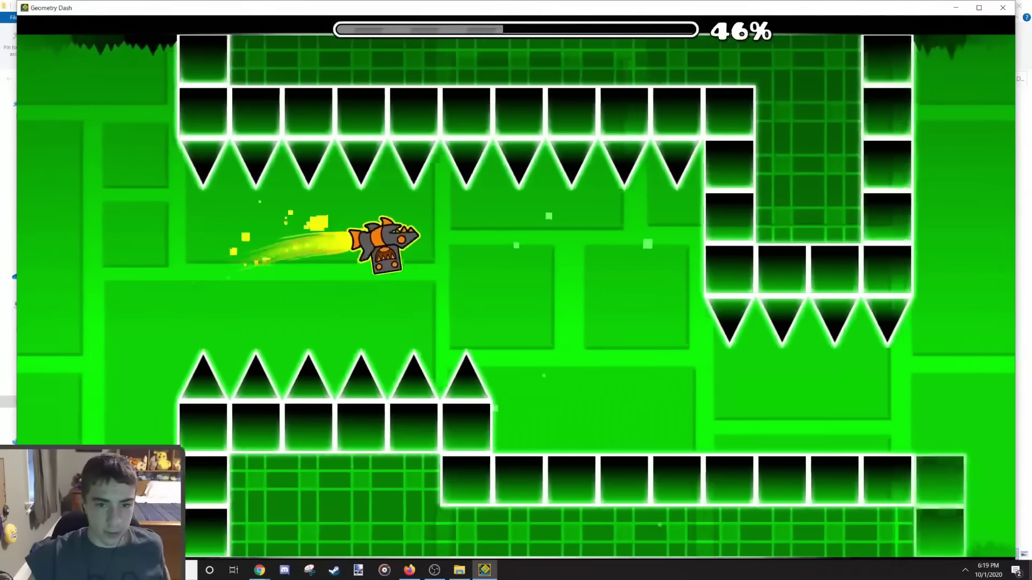
pyautogui.press('space')
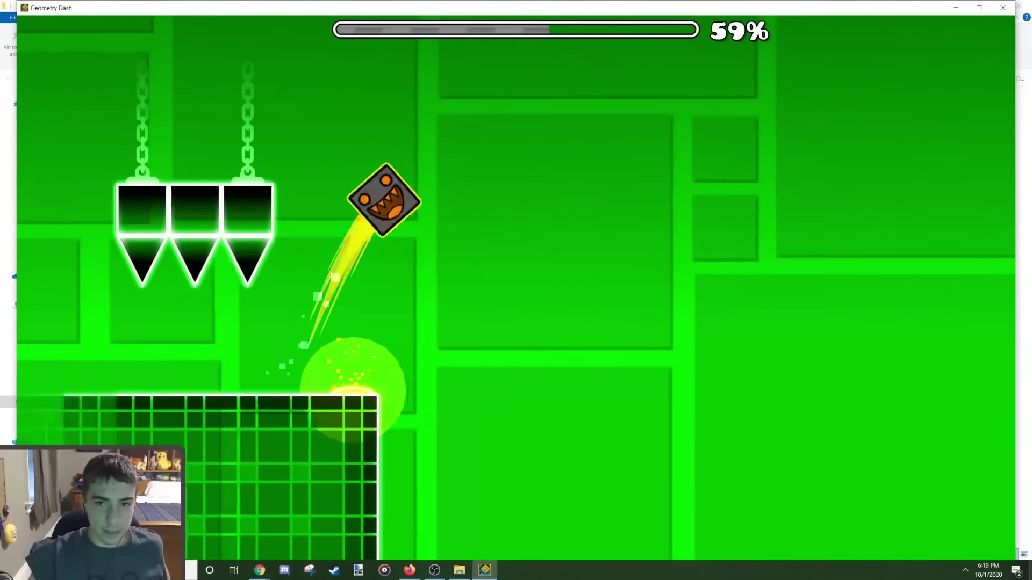
pyautogui.press('space')
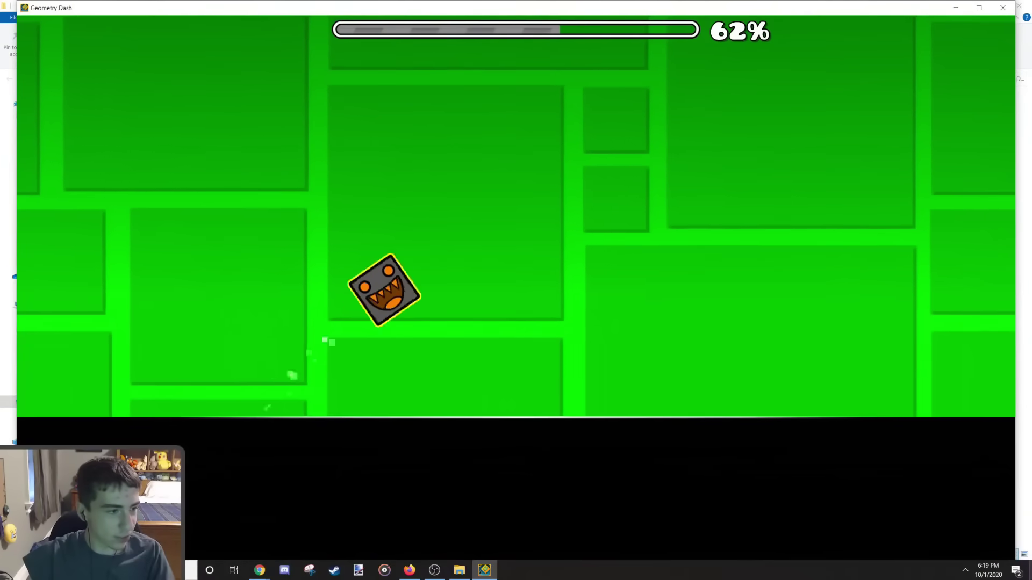
pyautogui.press('Escape')
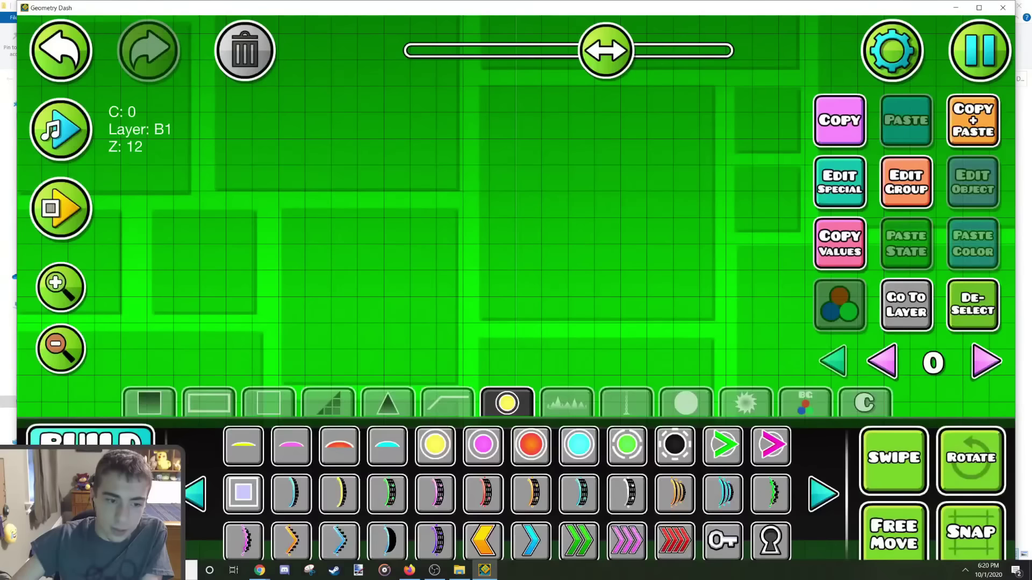
pyautogui.press('3')
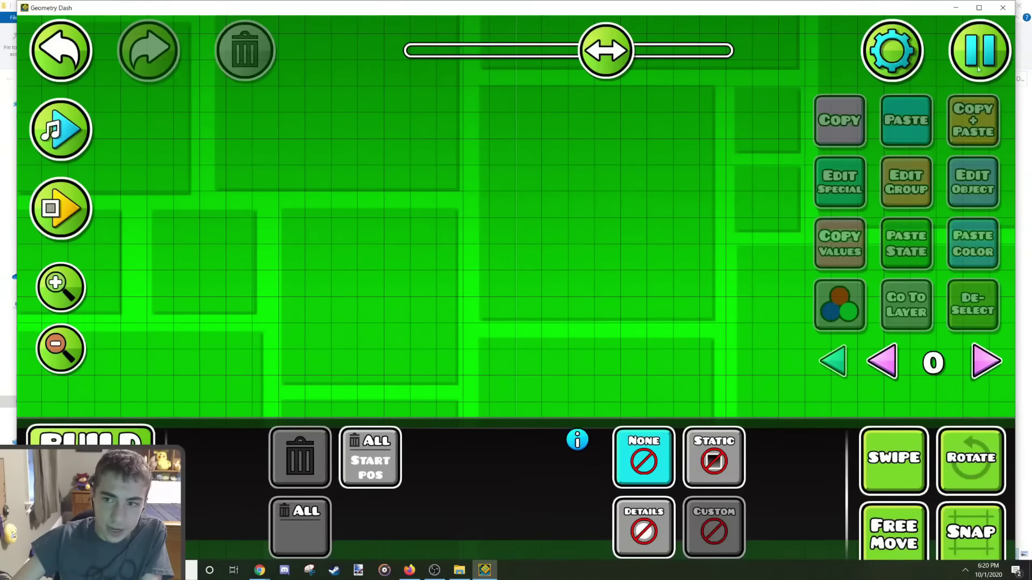
pyautogui.press('Escape')
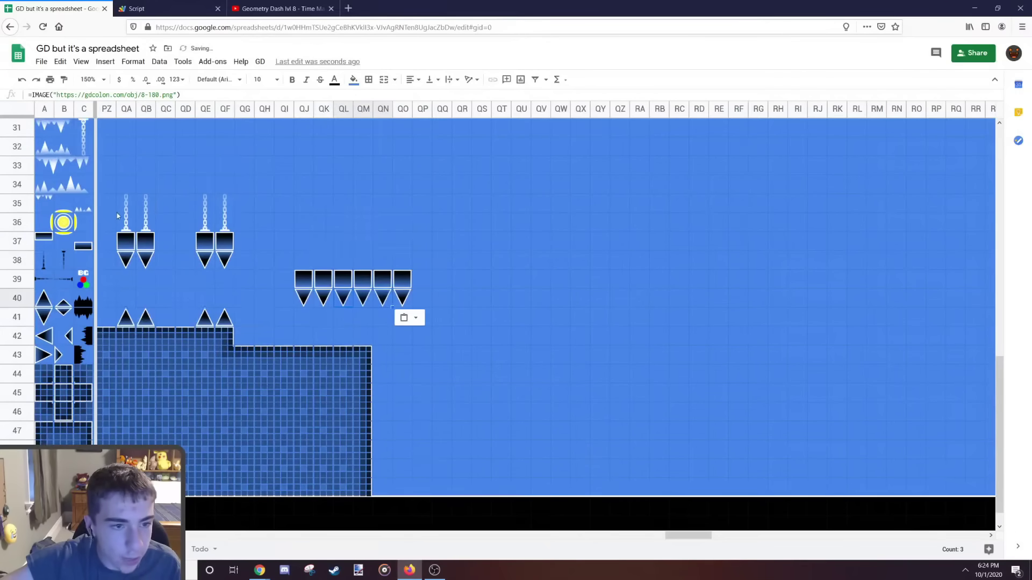
# Step: Copy the chain from QA35 to QJ37 and QO37, above the ends of the hanging spike-block row
pyautogui.click(125, 215)
pyautogui.hotkey('ctrl', 'c')
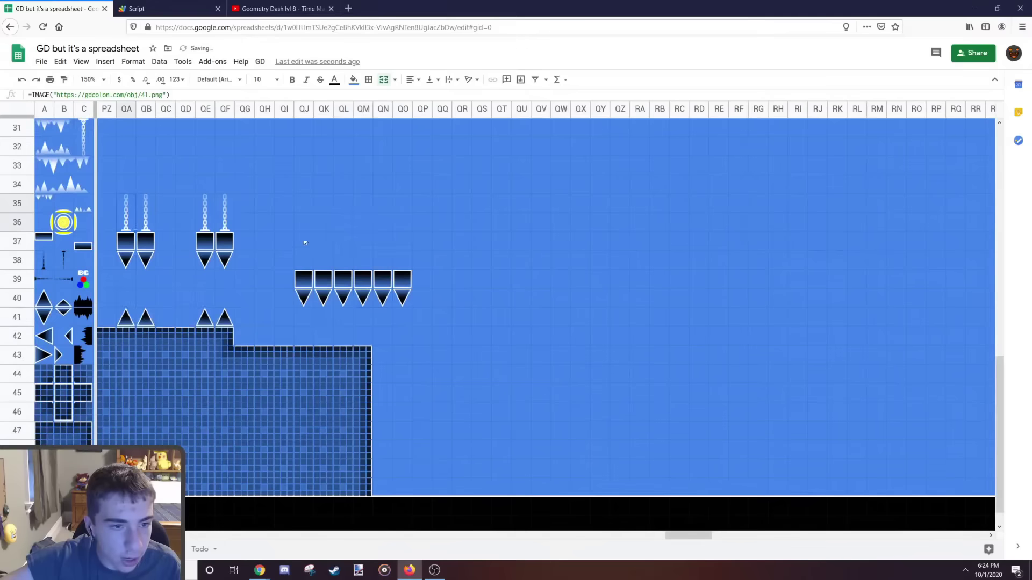
pyautogui.click(304, 238)
pyautogui.hotkey('ctrl', 'v')
pyautogui.click(409, 244)
pyautogui.hotkey('ctrl', 'v')
pyautogui.scroll(-1, 400, 255)
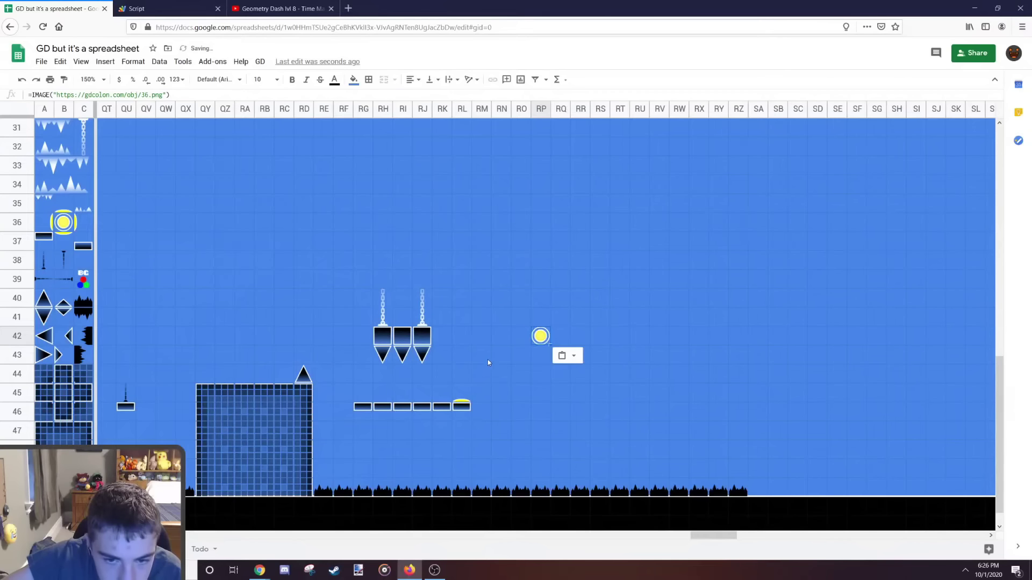
# Step: Copy the yellow jump orb from RP42 to RQ44 and RR46 to form a descending diagonal
pyautogui.moveTo(488, 360); pyautogui.dragTo(520, 386)
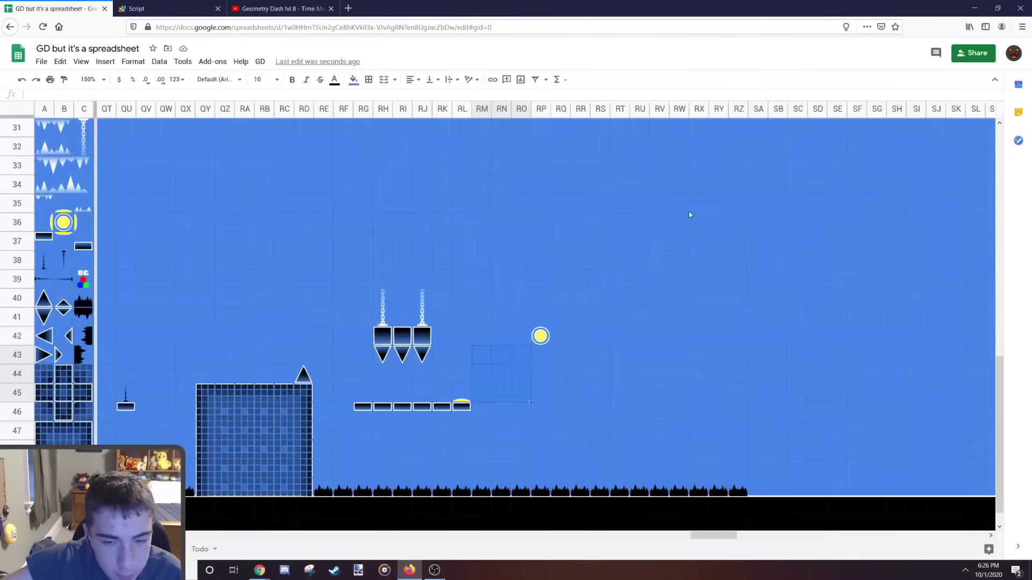
pyautogui.click(545, 339)
pyautogui.hotkey('ctrl', 'c')
pyautogui.click(556, 376)
pyautogui.hotkey('ctrl', 'v')
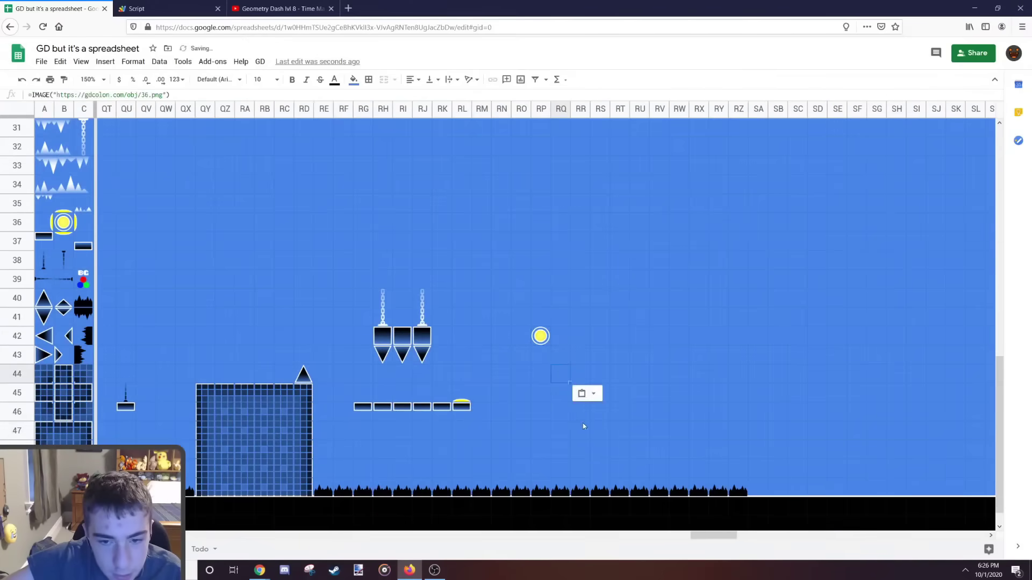
pyautogui.click(583, 426)
pyautogui.click(582, 418)
pyautogui.hotkey('ctrl', 'v')
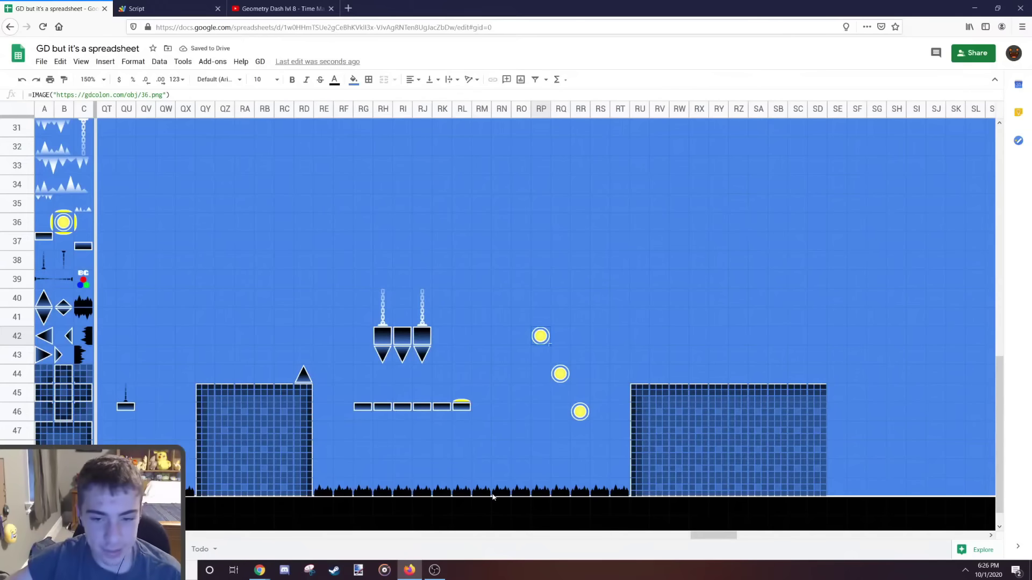
# Step: Fill SE48:SJ50 beneath the raised block row with the grid fill copied from RX47
pyautogui.moveTo(729, 535); pyautogui.dragTo(738, 534)
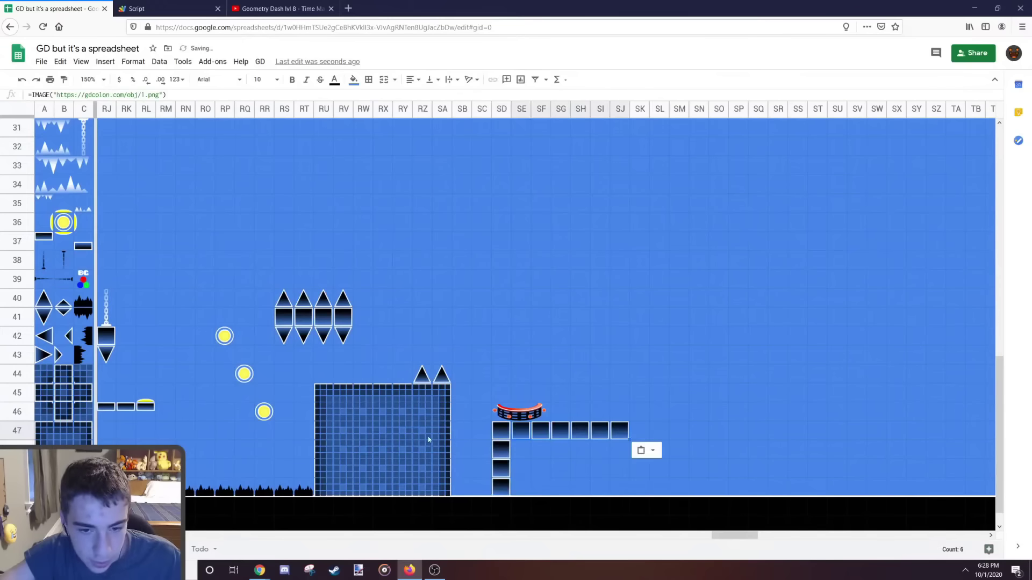
pyautogui.click(421, 416)
pyautogui.click(384, 431)
pyautogui.hotkey('ctrl', 'c')
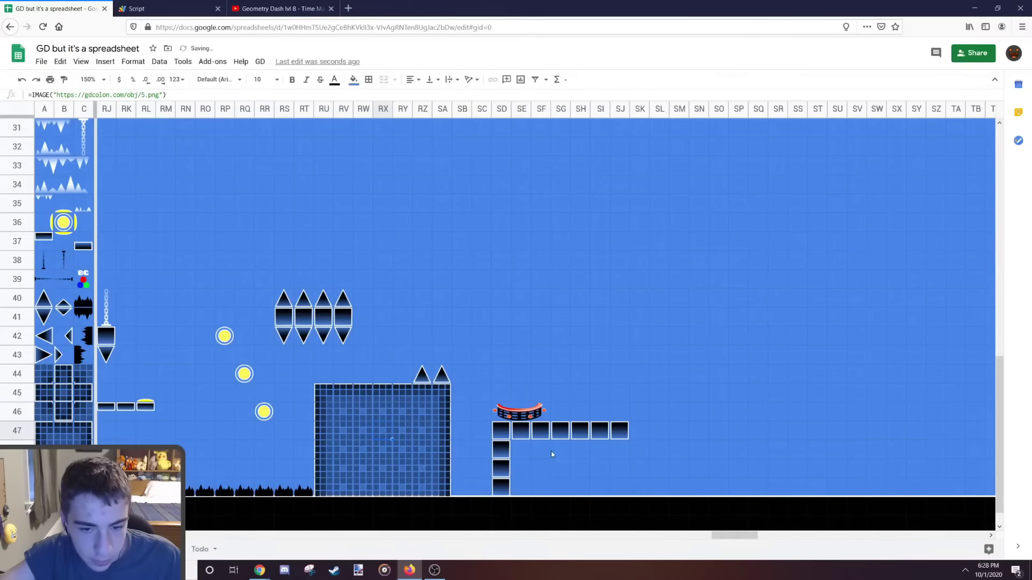
pyautogui.moveTo(523, 450); pyautogui.dragTo(619, 488)
pyautogui.hotkey('ctrl', 'v')
# Step: Move the horizontal orange portal up one row to SD45 and restore the blue background in the vacated cells from SC46
pyautogui.click(507, 412)
pyautogui.hotkey('ctrl', 'x')
pyautogui.click(506, 395)
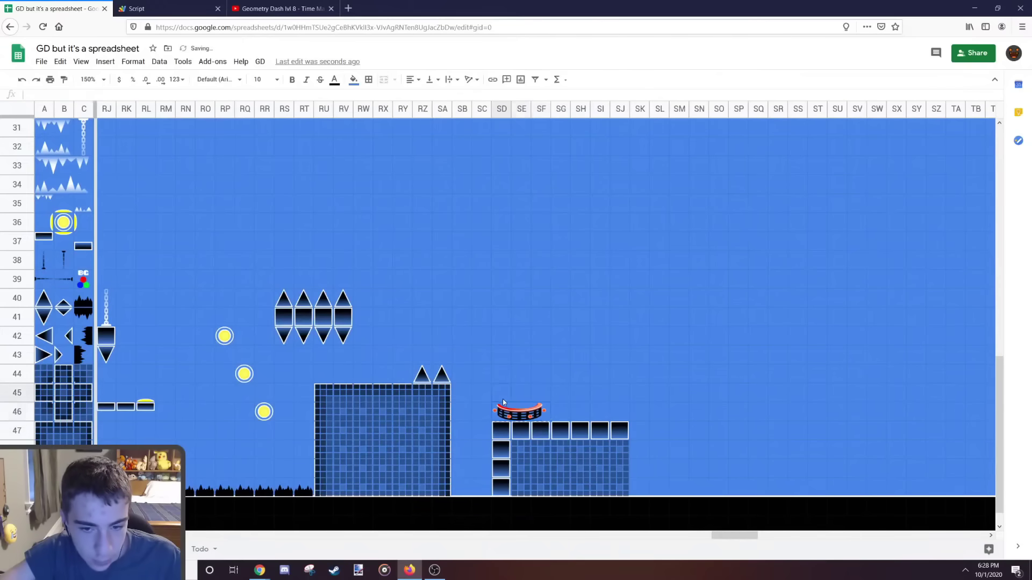
pyautogui.hotkey('ctrl', 'v')
pyautogui.click(517, 300)
pyautogui.click(481, 406)
pyautogui.hotkey('ctrl', 'c')
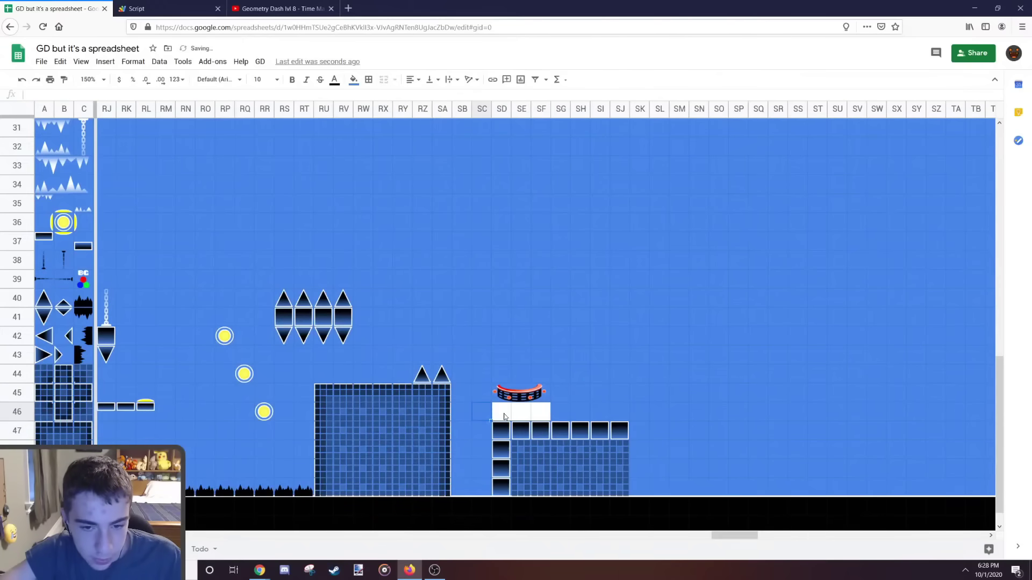
pyautogui.click(502, 413)
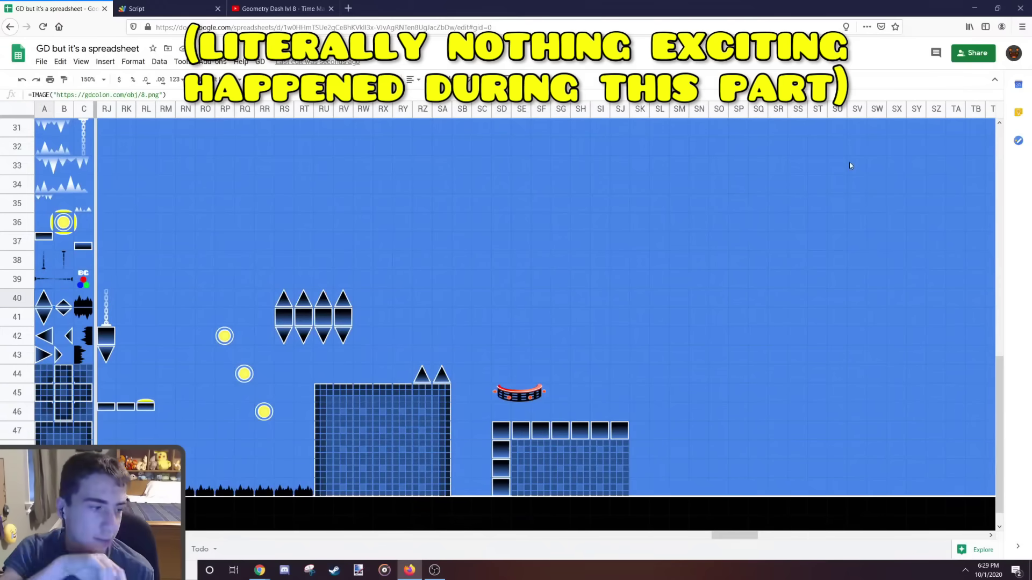
# Step: Delete the horizontal orange portal above the raised block row
pyautogui.click(515, 394)
pyautogui.press('Delete')
pyautogui.click(508, 375)
pyautogui.click(638, 281)
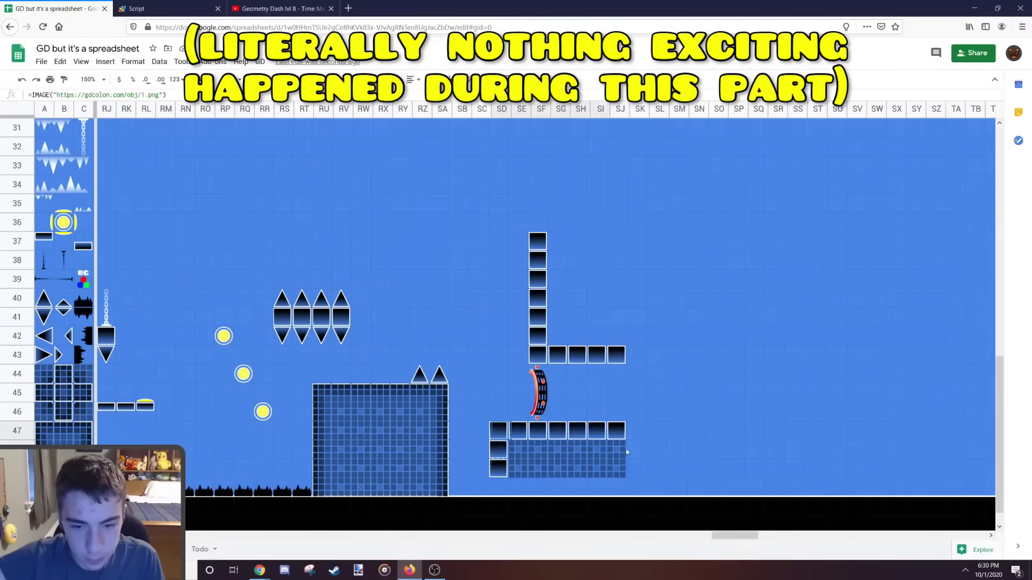
# Step: Paste copied block pieces into SJ35:SJ44 and SK43:SW43, extending the structure above the vertical orange portal
pyautogui.moveTo(619, 336); pyautogui.dragTo(619, 372)
pyautogui.hotkey('ctrl', 'v')
pyautogui.moveTo(619, 204); pyautogui.dragTo(619, 317)
pyautogui.hotkey('ctrl', 'v')
pyautogui.moveTo(639, 355); pyautogui.dragTo(877, 355)
pyautogui.hotkey('ctrl', 'v')
# Step: Paste further copied level pieces along row 44 in the section that follows the extended ceiling
pyautogui.moveTo(735, 535); pyautogui.dragTo(788, 537)
pyautogui.click(699, 373)
pyautogui.hotkey('ctrl', 'v')
pyautogui.hotkey('ctrl', 'v')
pyautogui.hotkey('ctrl', 'v')
pyautogui.moveTo(441, 374); pyautogui.dragTo(539, 374)
pyautogui.hotkey('ctrl', 'v')
pyautogui.click(402, 355)
pyautogui.moveTo(789, 536)
pyautogui.mouseDown()
pyautogui.moveTo(824, 537)
pyautogui.moveTo(699, 536)
pyautogui.moveTo(862, 534)
pyautogui.mouseUp()
# Step: Build the section up to column VT with a spiked ceiling, half slabs, a spiked block platform, and cyan and green portals
pyautogui.click(268, 393)
pyautogui.hotkey('ctrl', 'v')
pyautogui.hotkey('ctrl', 'v')
pyautogui.hotkey('ctrl', 'v')
pyautogui.hotkey('ctrl', 'v')
pyautogui.click(580, 392)
pyautogui.hotkey('ctrl', 'v')
pyautogui.hotkey('ctrl', 'v')
pyautogui.hotkey('ctrl', 'v')
pyautogui.hotkey('ctrl', 'v')
pyautogui.hotkey('ctrl', 'v')
pyautogui.hotkey('ctrl', 'v')
pyautogui.hotkey('ctrl', 'v')
pyautogui.click(837, 222)
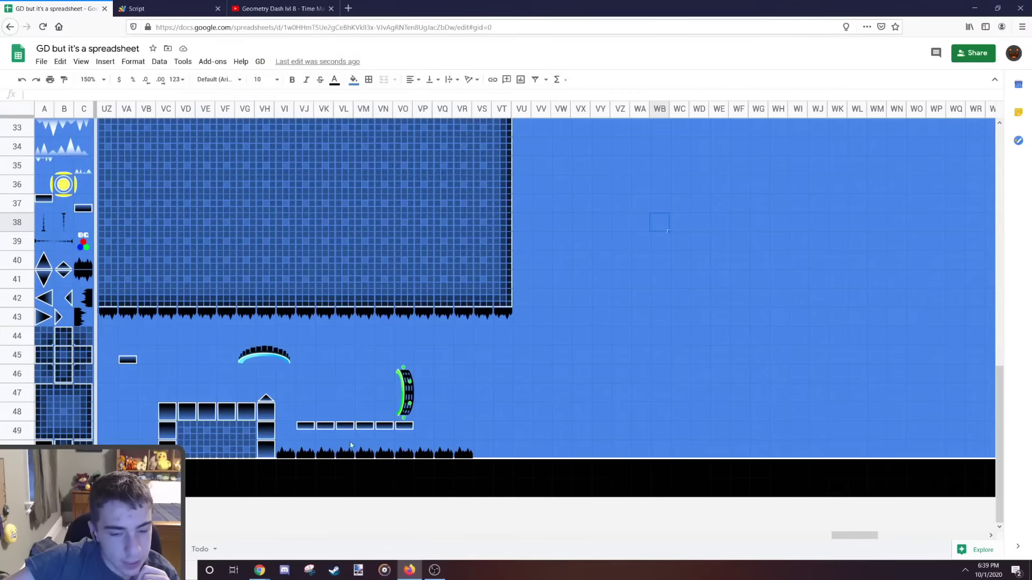
# Step: Build a bordered block platform at VN49:VS50 beneath the vertical green portal, replacing the half slabs there
pyautogui.click(45, 442)
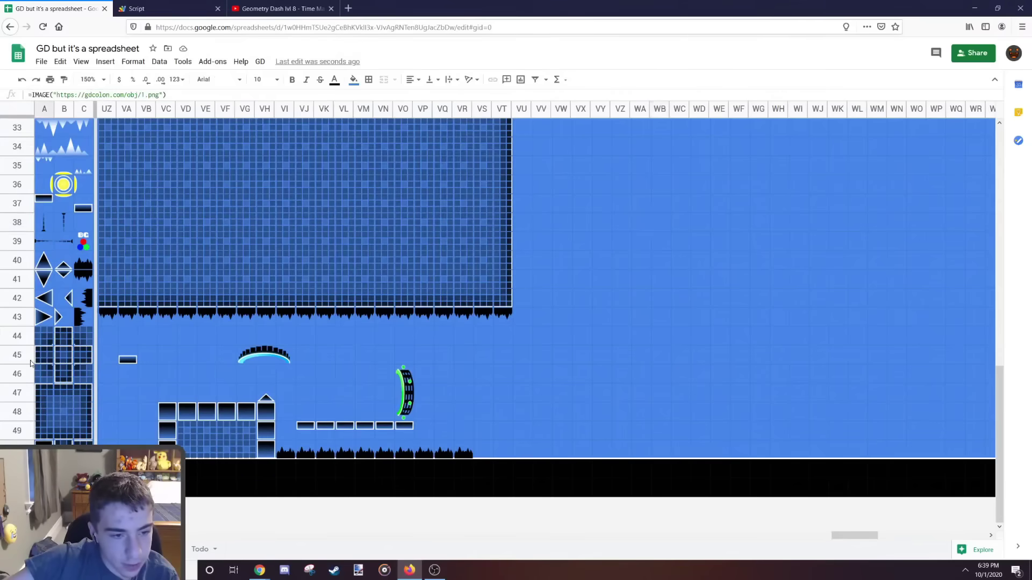
pyautogui.click(61, 394)
pyautogui.click(425, 437)
pyautogui.hotkey('ctrl', 'v')
pyautogui.click(55, 410)
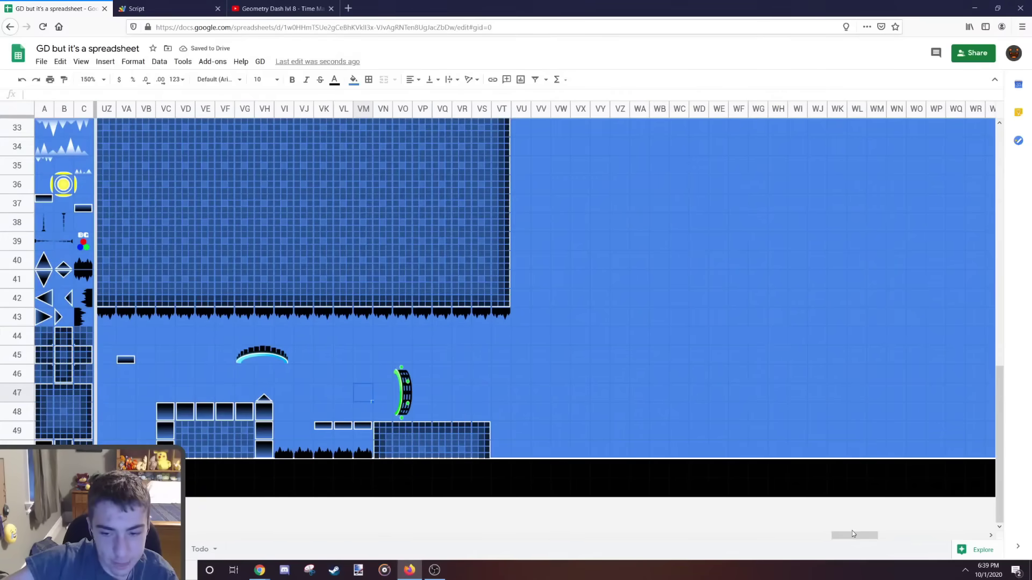
# Step: Examine the upper part and side edges of the tall block structure between columns OC and OT
pyautogui.moveTo(852, 534); pyautogui.dragTo(621, 528)
pyautogui.scroll(5, 583, 138)
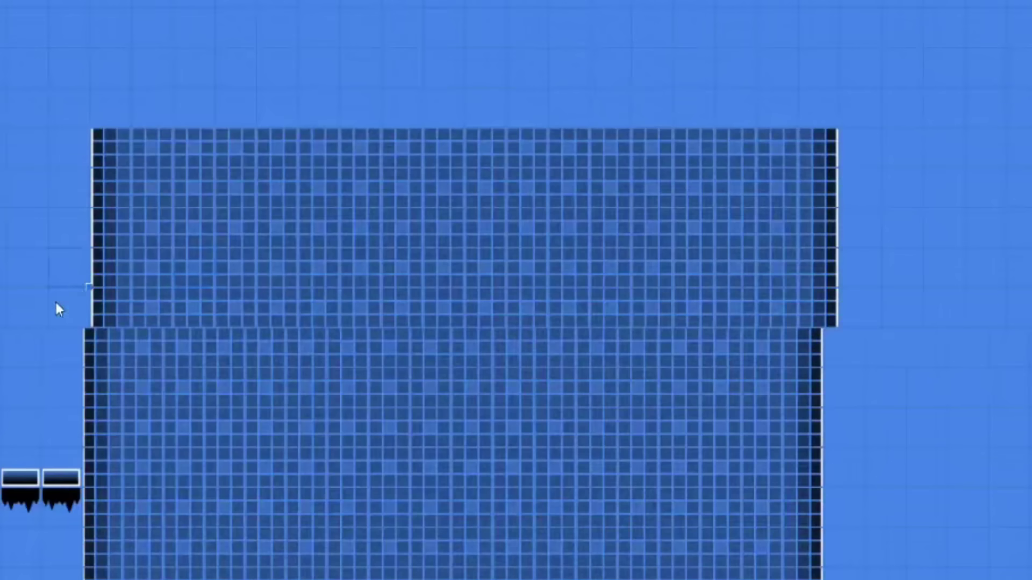
pyautogui.click(56, 303)
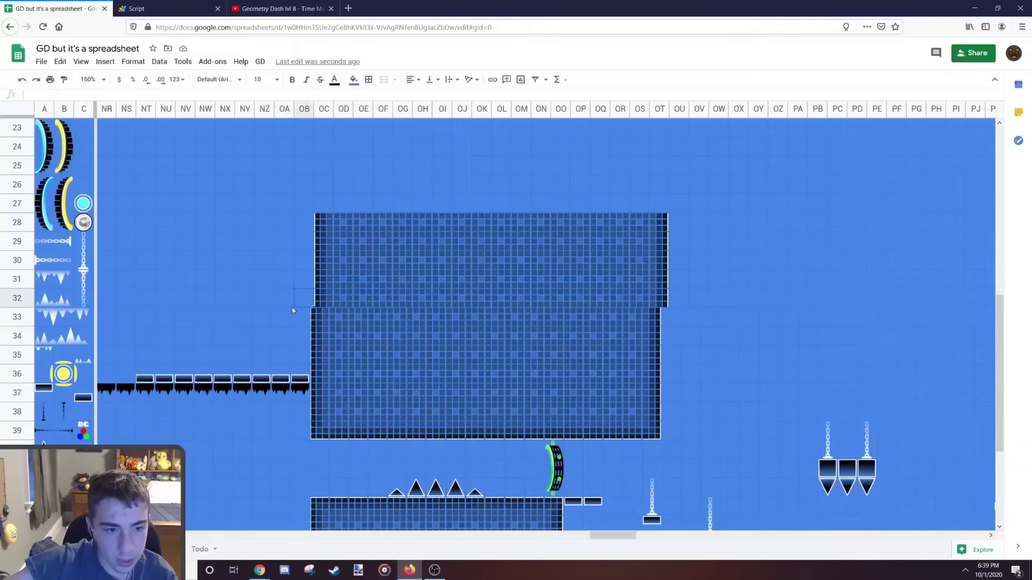
pyautogui.scroll(2, 43, 324)
pyautogui.click(44, 324)
pyautogui.scroll(-1, 828, 440)
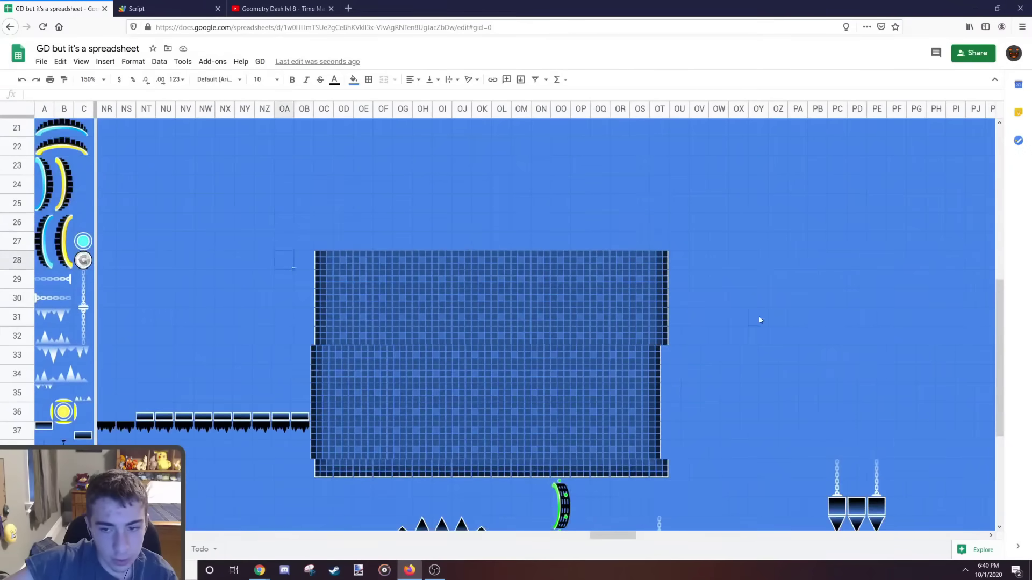
pyautogui.click(759, 317)
pyautogui.scroll(2, 776, 378)
pyautogui.scroll(-5, 756, 346)
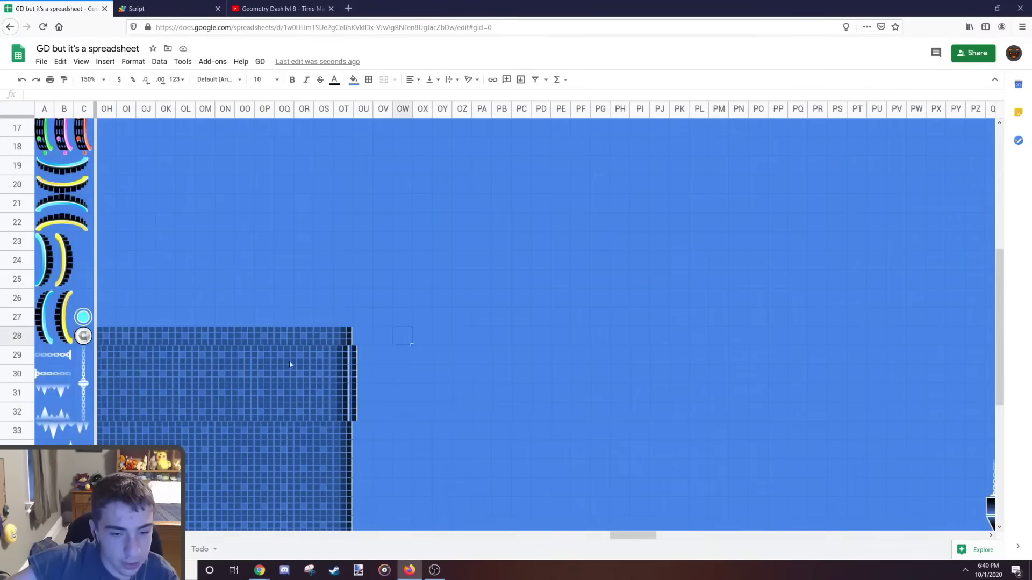
pyautogui.scroll(-1, 290, 362)
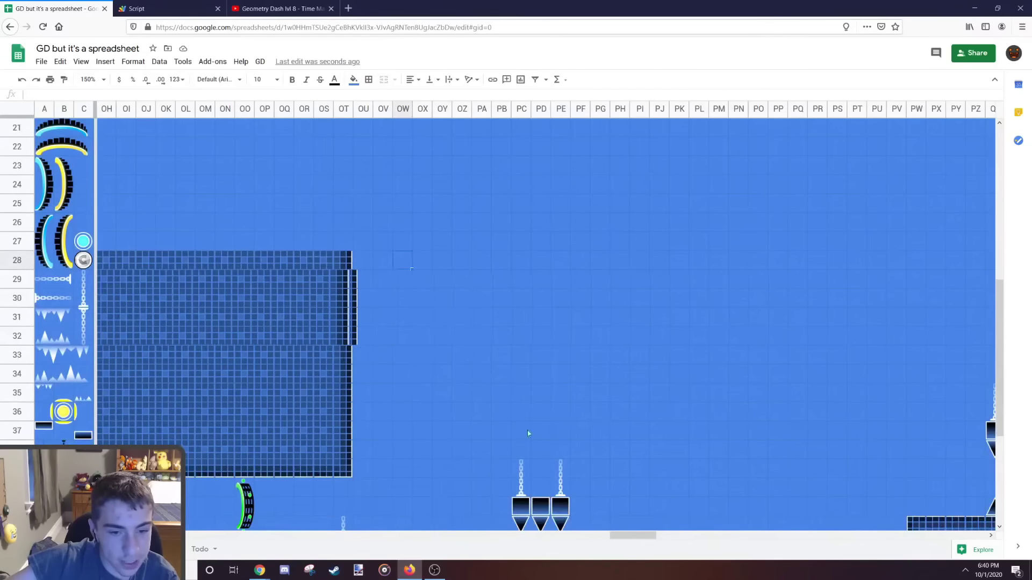
pyautogui.moveTo(642, 537); pyautogui.dragTo(624, 538)
pyautogui.scroll(5, 552, 417)
pyautogui.scroll(-5, 554, 415)
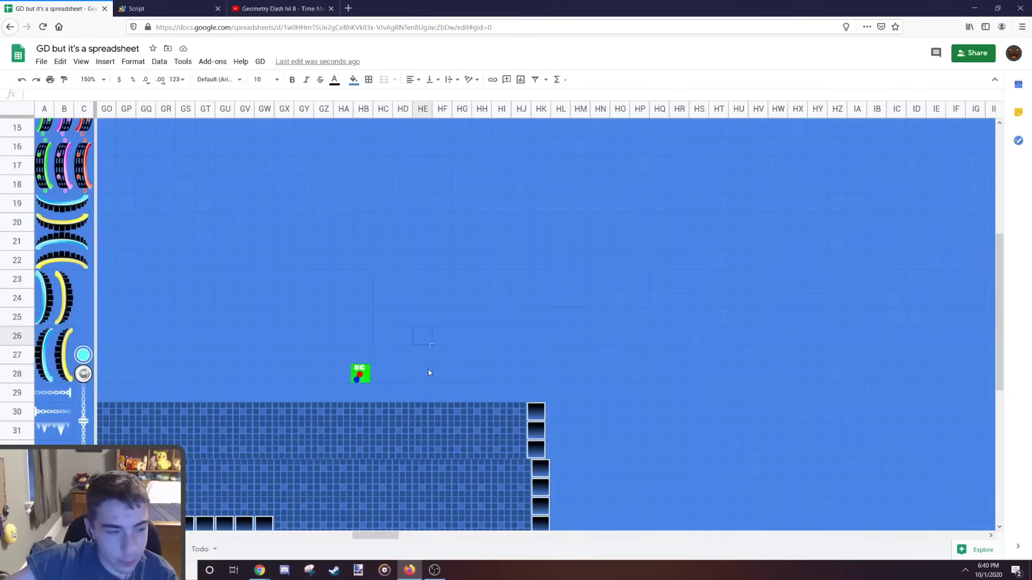
# Step: Place a BG trigger at IF34 and give it the custom green fill #1ecd1e
pyautogui.scroll(-5, 484, 392)
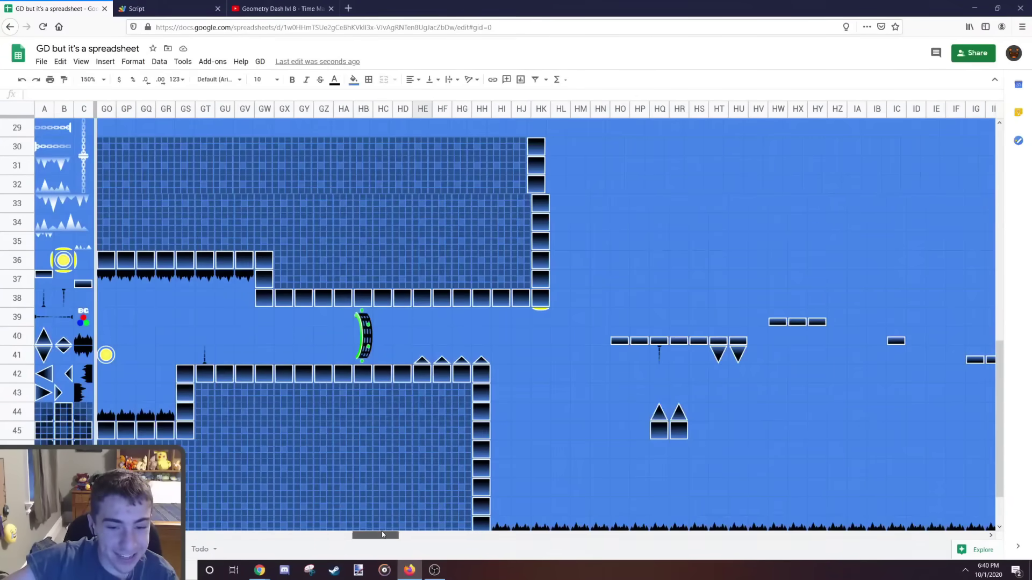
pyautogui.moveTo(382, 535); pyautogui.dragTo(384, 534)
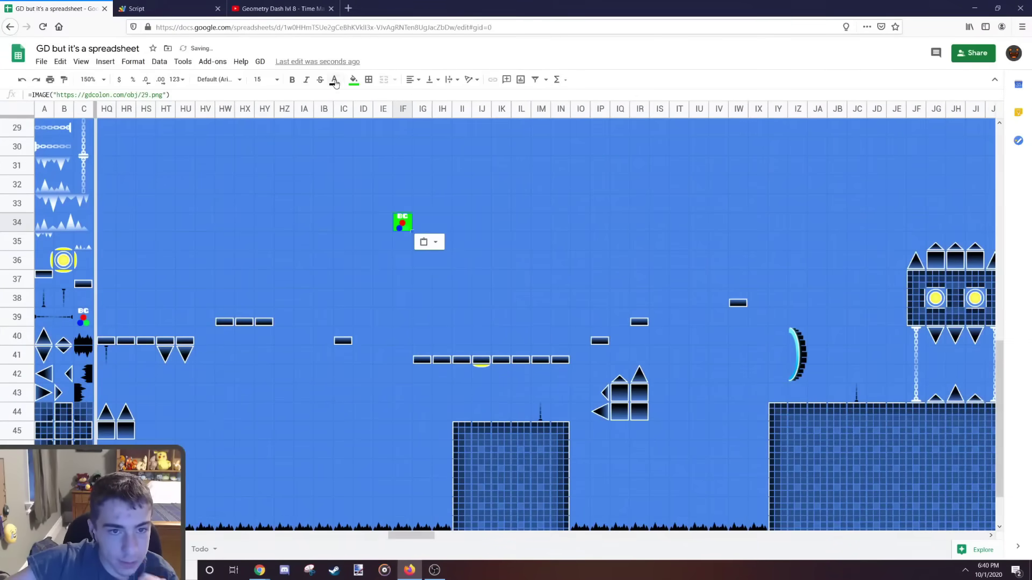
pyautogui.click(352, 79)
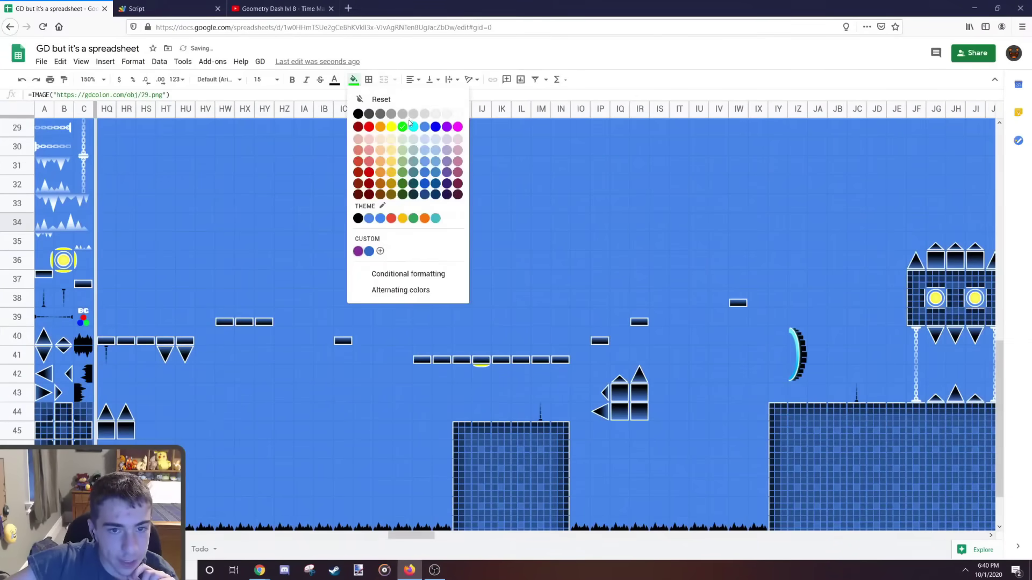
pyautogui.click(380, 251)
pyautogui.click(552, 262)
pyautogui.click(547, 369)
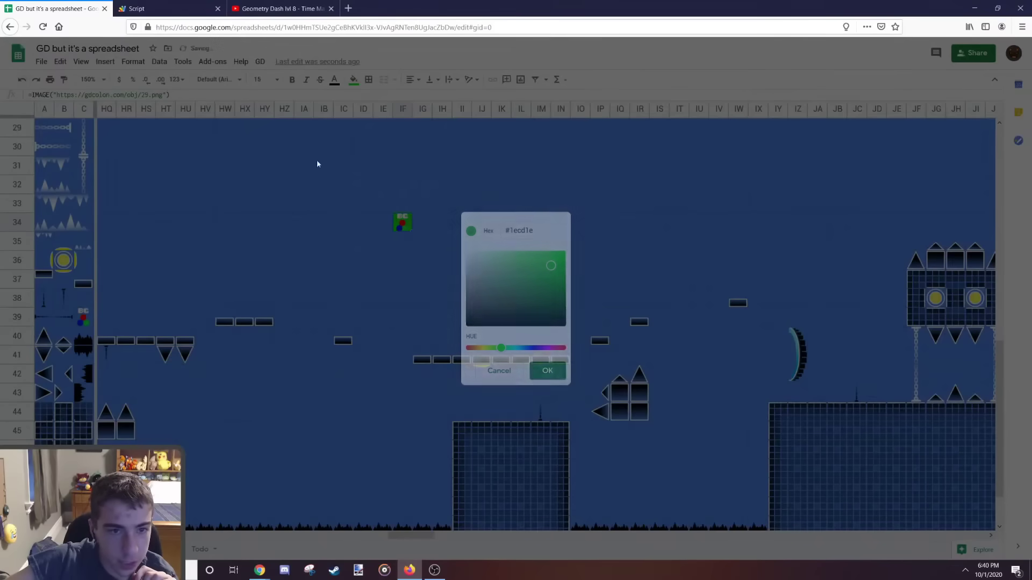
# Step: Set the font size of the BG trigger at IF34 to 69
pyautogui.click(263, 79)
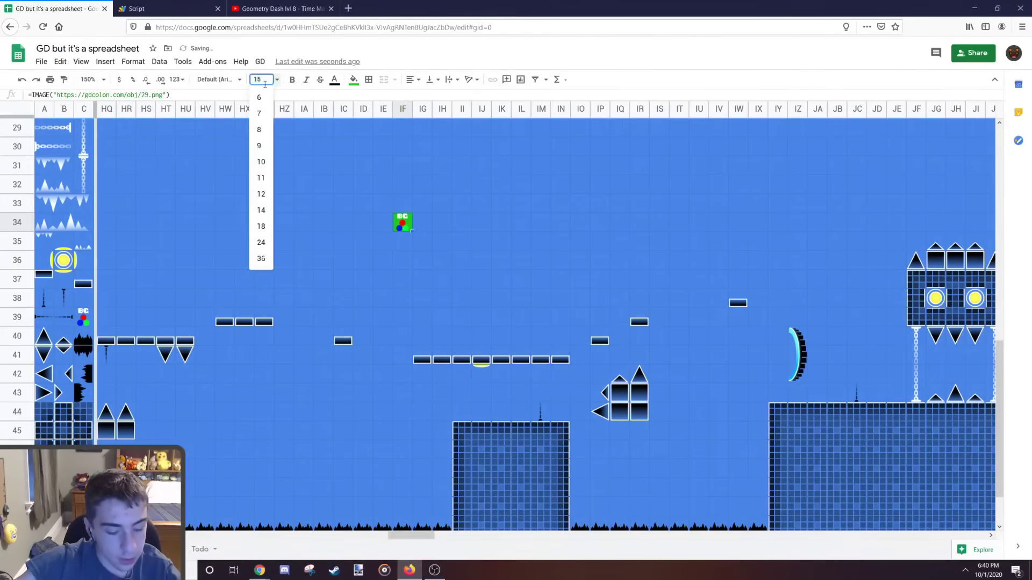
pyautogui.write('65')
pyautogui.press('BackSpace')
pyautogui.write('9')
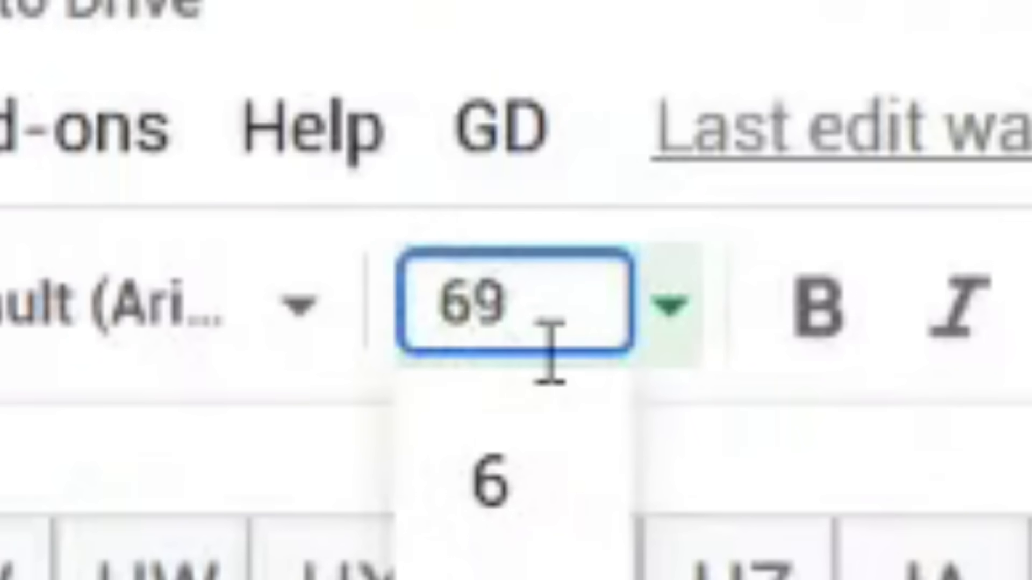
pyautogui.press('Return')
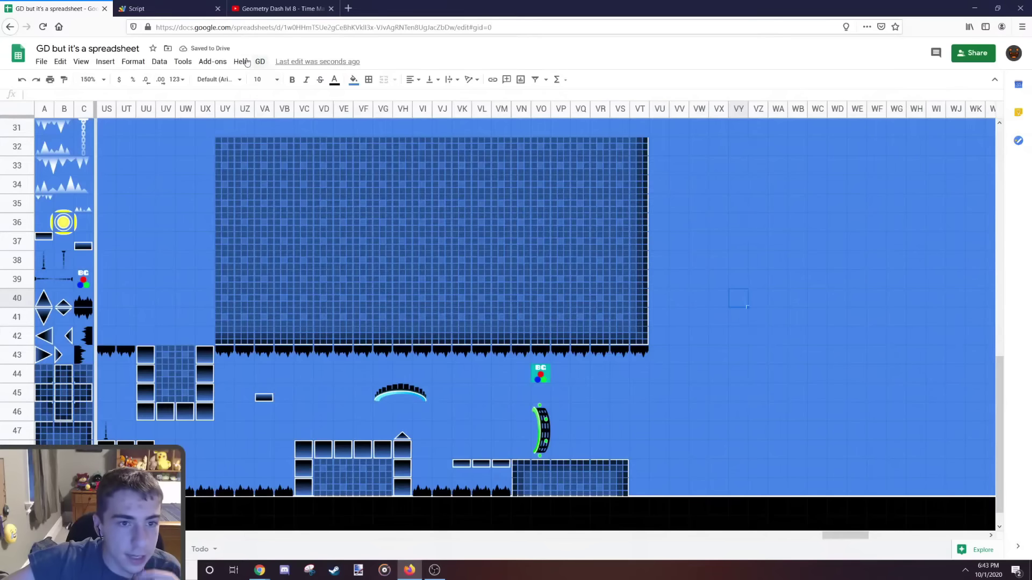
# Step: Generate the level from the spreadsheet and close the YouTube video page
pyautogui.click(260, 61)
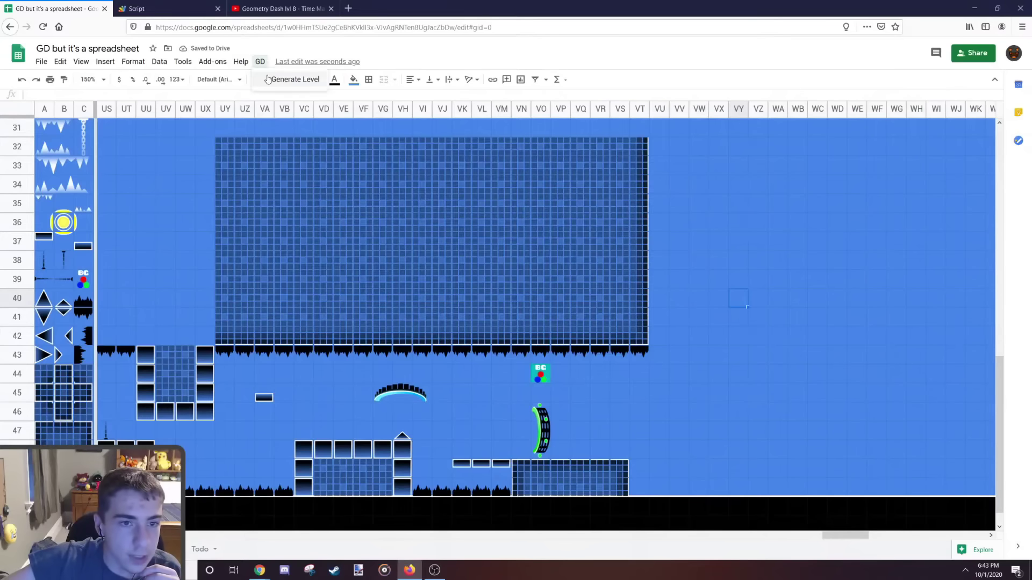
pyautogui.click(285, 79)
pyautogui.click(331, 8)
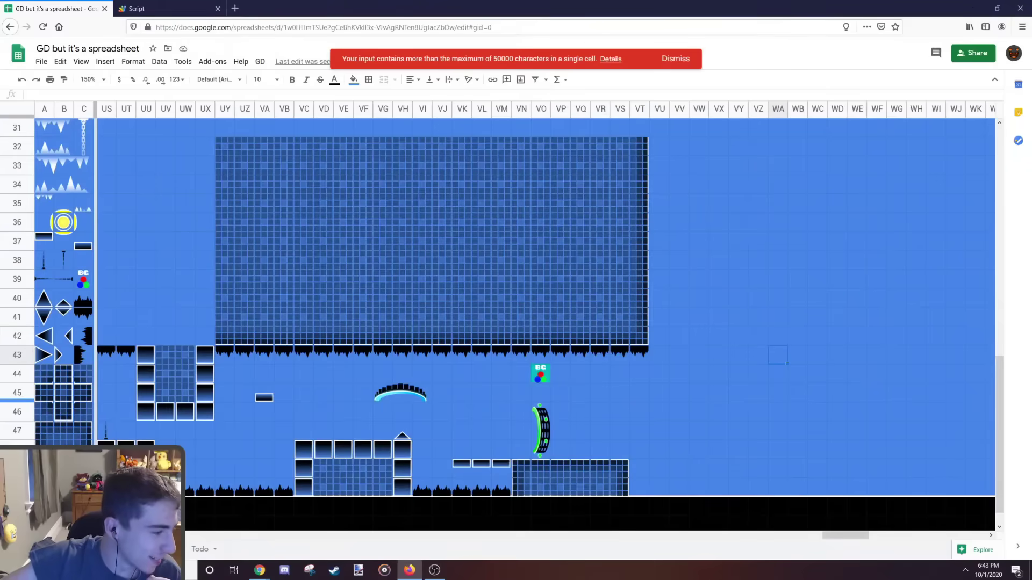
# Step: Check the Todo sheet and return to the level sheet
pyautogui.hotkey('alt', 'Tab')
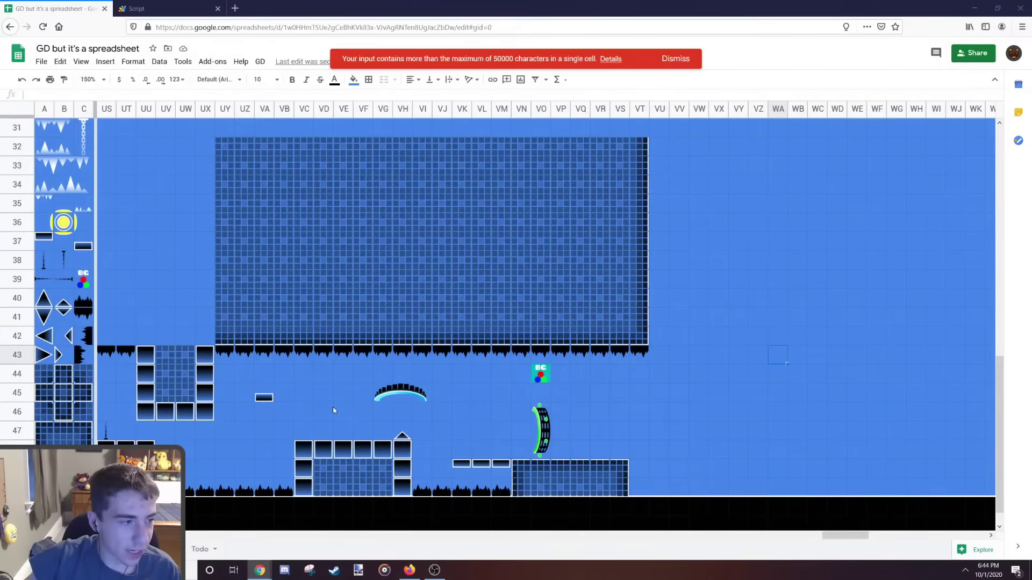
pyautogui.click(304, 430)
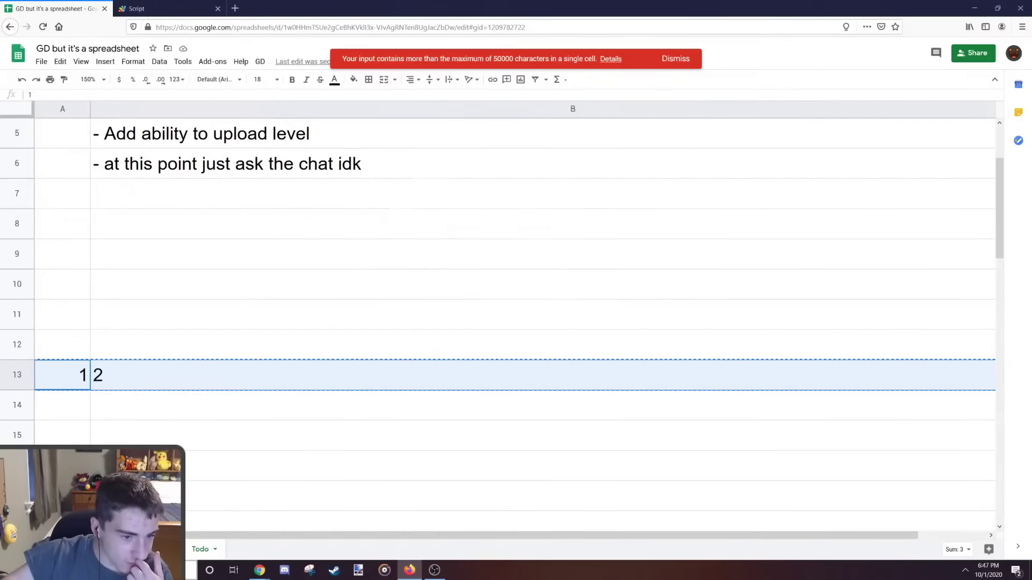
pyautogui.click(145, 549)
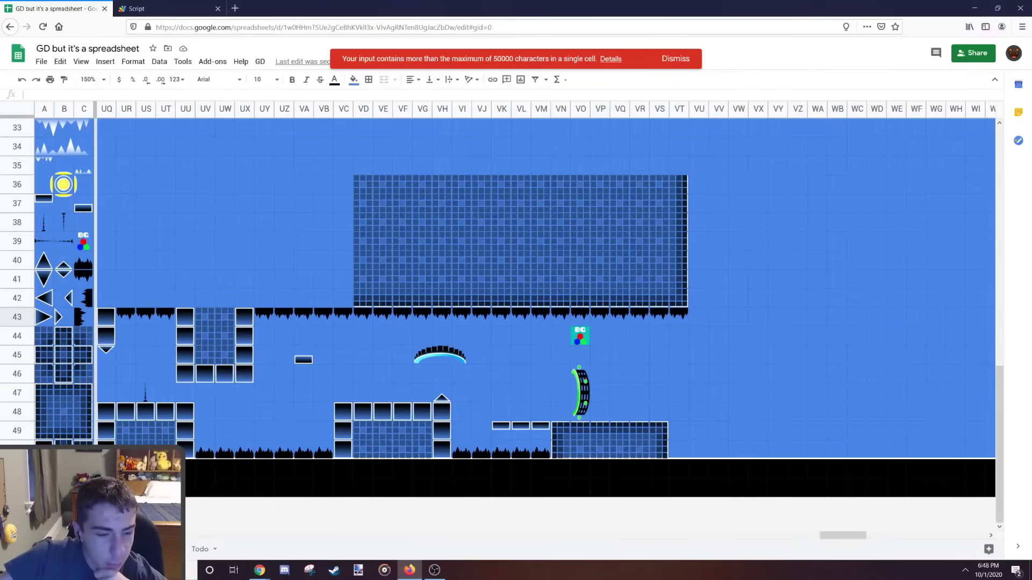
# Step: Copy the level string from the online character counter and encode it to Base64 on the encoder site
pyautogui.hotkey('ctrl', 'shift', 'pagedown')
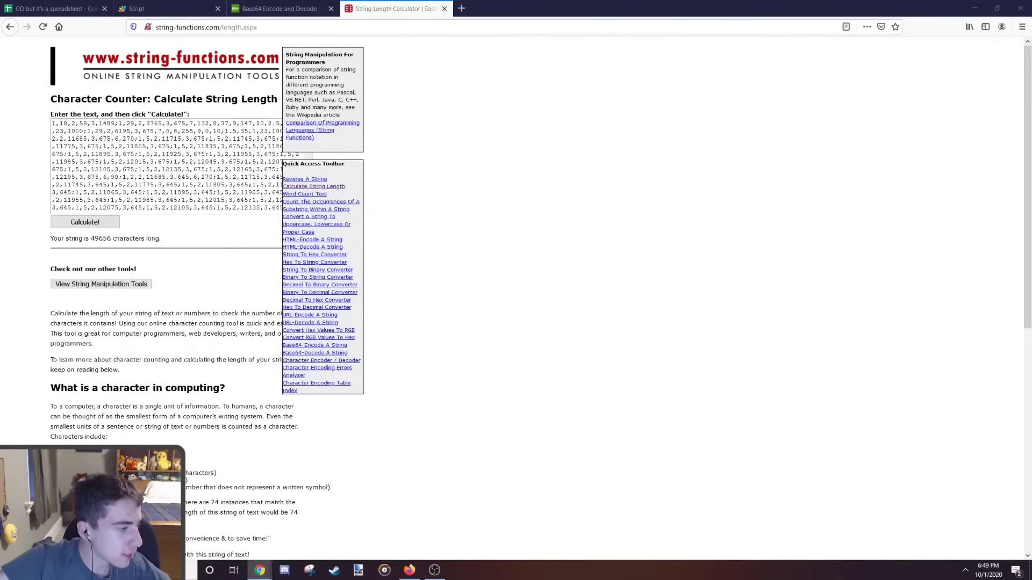
pyautogui.hotkey('ctrl', 'a')
pyautogui.hotkey('ctrl', 'c')
pyautogui.click(280, 9)
pyautogui.click(285, 214)
pyautogui.hotkey('ctrl', 'v')
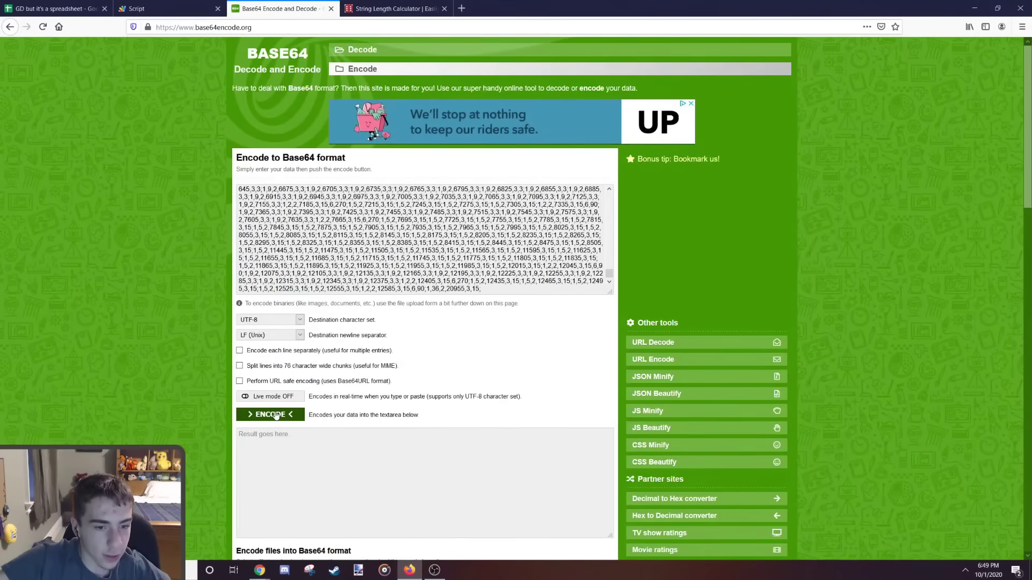
pyautogui.click(276, 415)
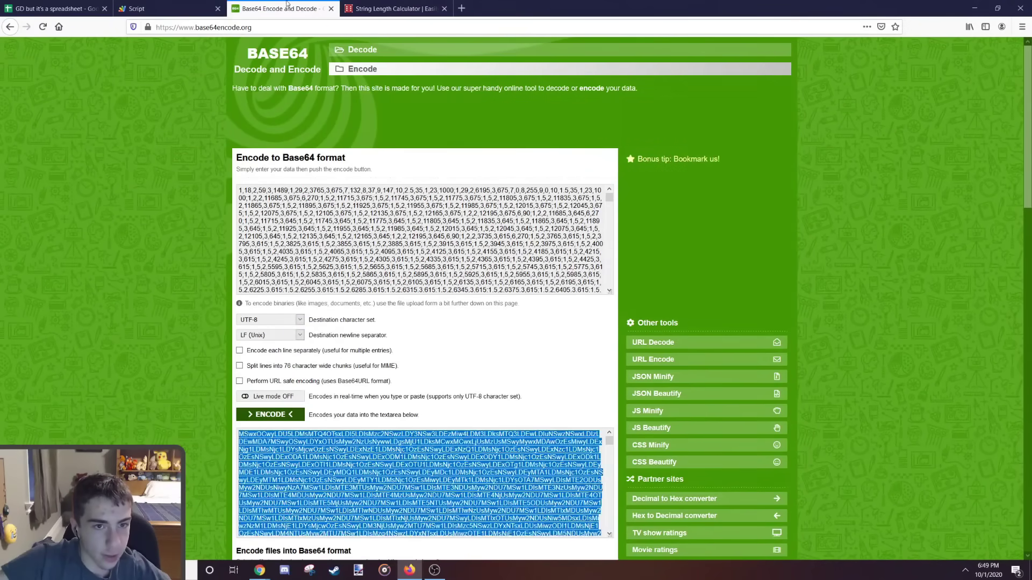
# Step: Calculate the length of the Base64-encoded level string in the online character counter
pyautogui.click(395, 8)
pyautogui.hotkey('ctrl', 'a')
pyautogui.hotkey('ctrl', 'v')
pyautogui.click(85, 222)
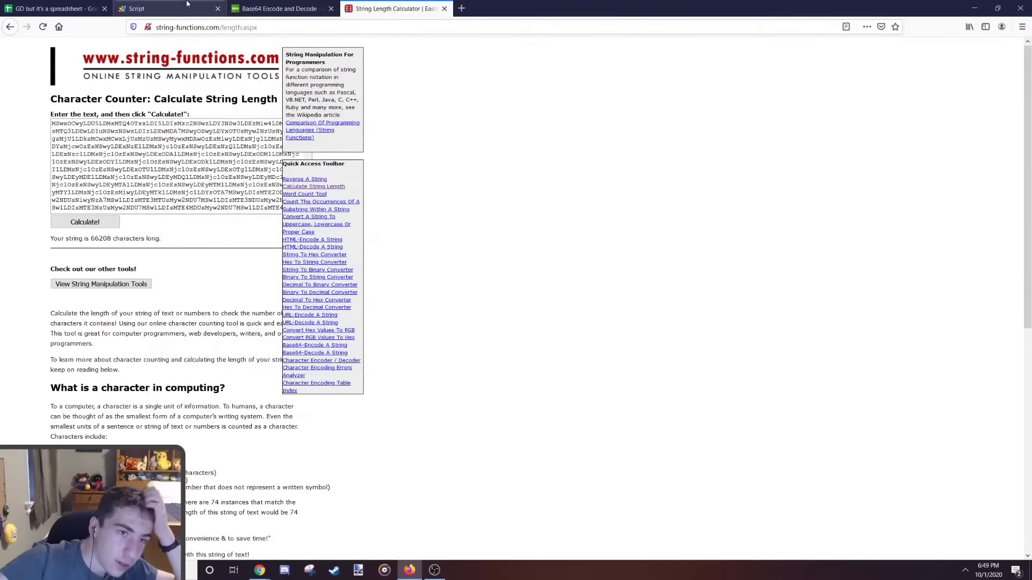
# Step: Close the Base64 encoder and character counter pages and examine the BG trigger and level-data code in Code.gs
pyautogui.middleClick(305, 3)
pyautogui.middleClick(305, 4)
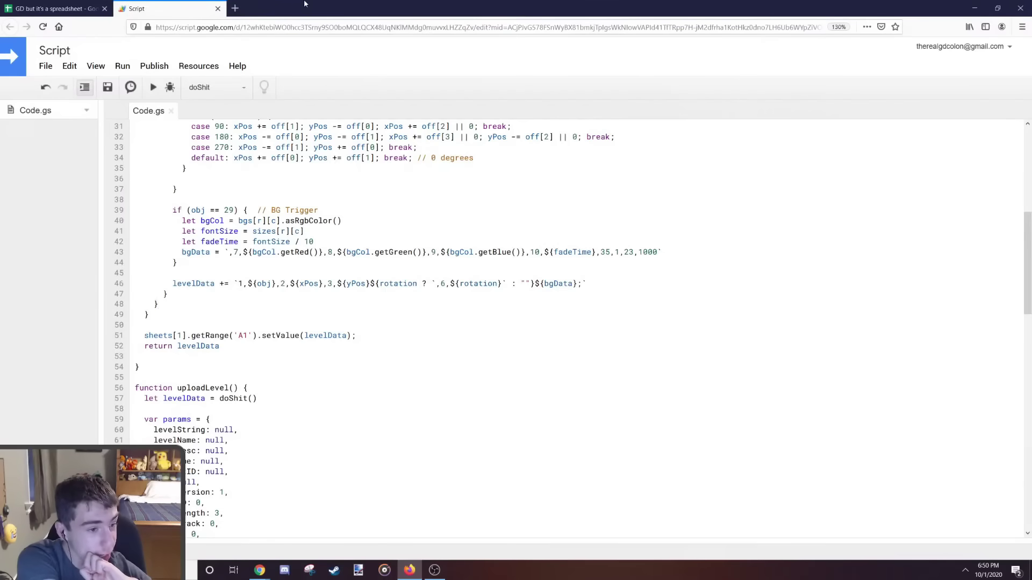
pyautogui.scroll(4, 245, 333)
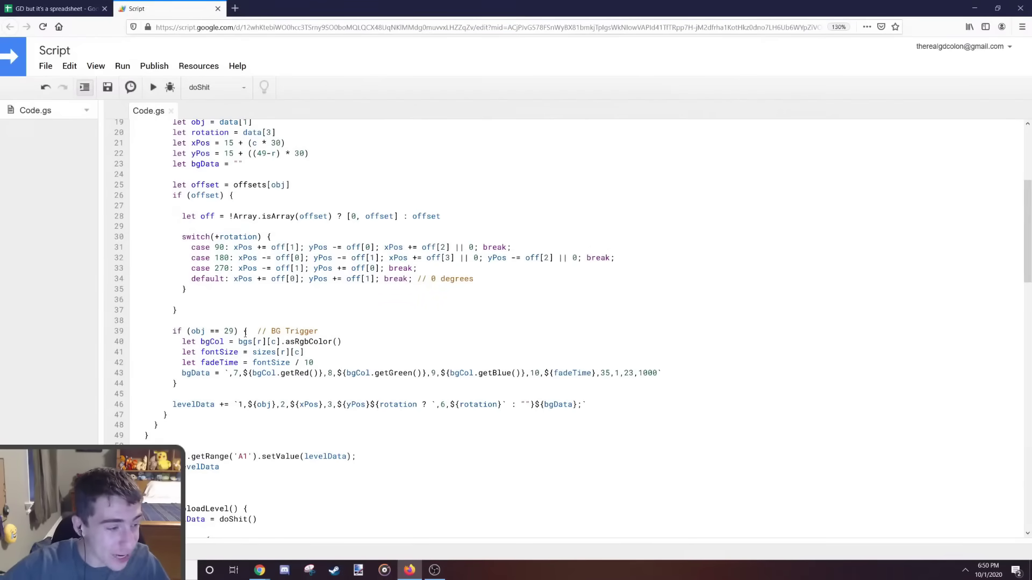
pyautogui.click(332, 308)
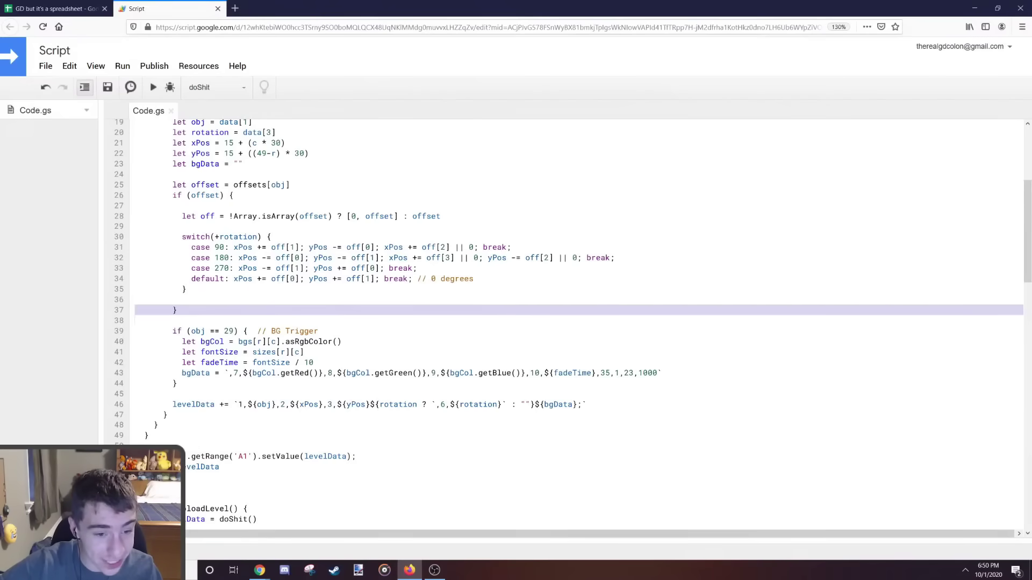
# Step: Calculate the encoded level string's length in the online String Length Calculator, close that page, and select the whole string in the sheet again
pyautogui.hotkey('ctrl', 'a')
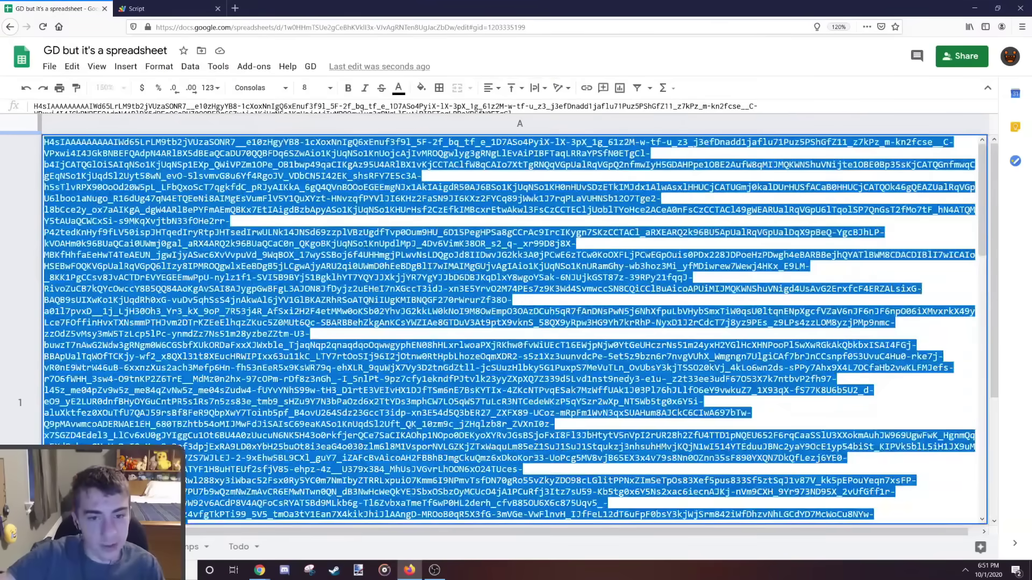
pyautogui.scroll(-8, 615, 371)
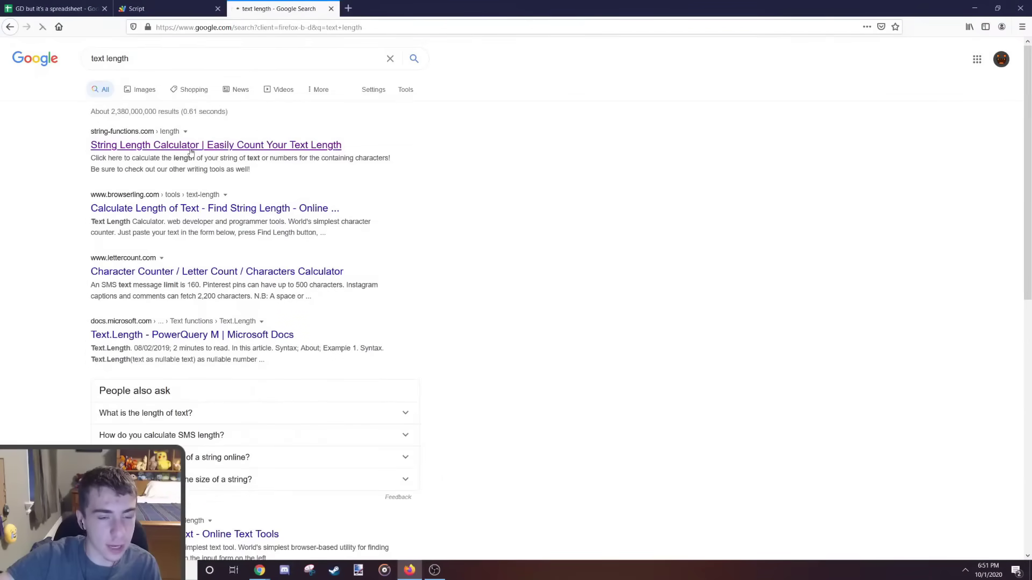
pyautogui.click(170, 141)
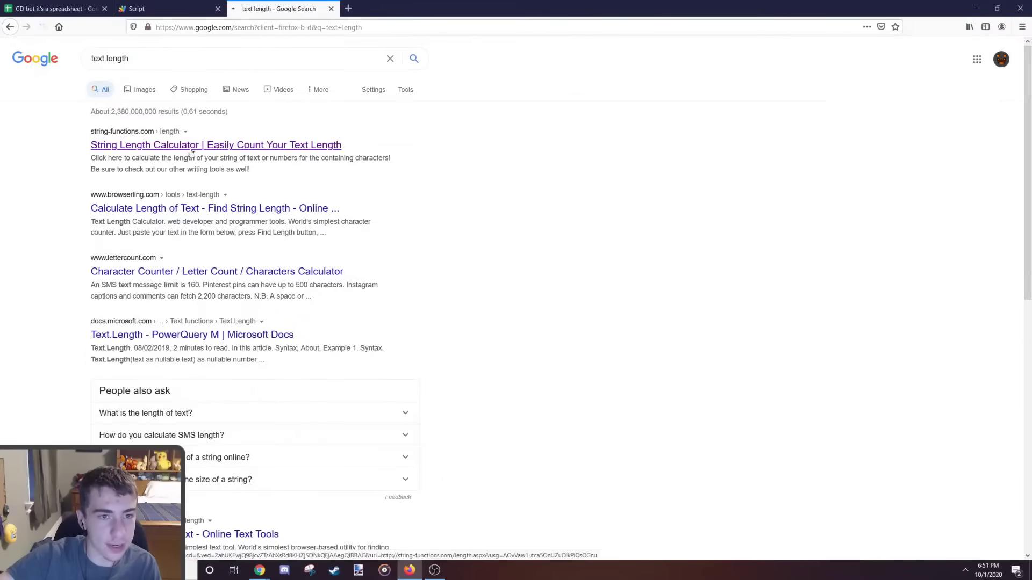
pyautogui.click(171, 136)
pyautogui.hotkey('ctrl', 'v')
pyautogui.click(85, 222)
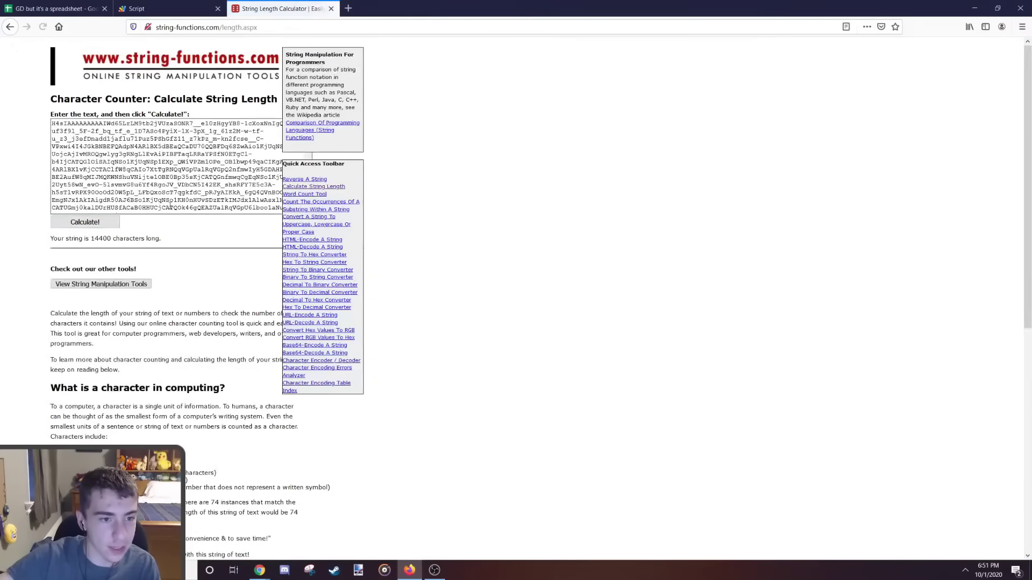
pyautogui.click(73, 7)
pyautogui.click(331, 9)
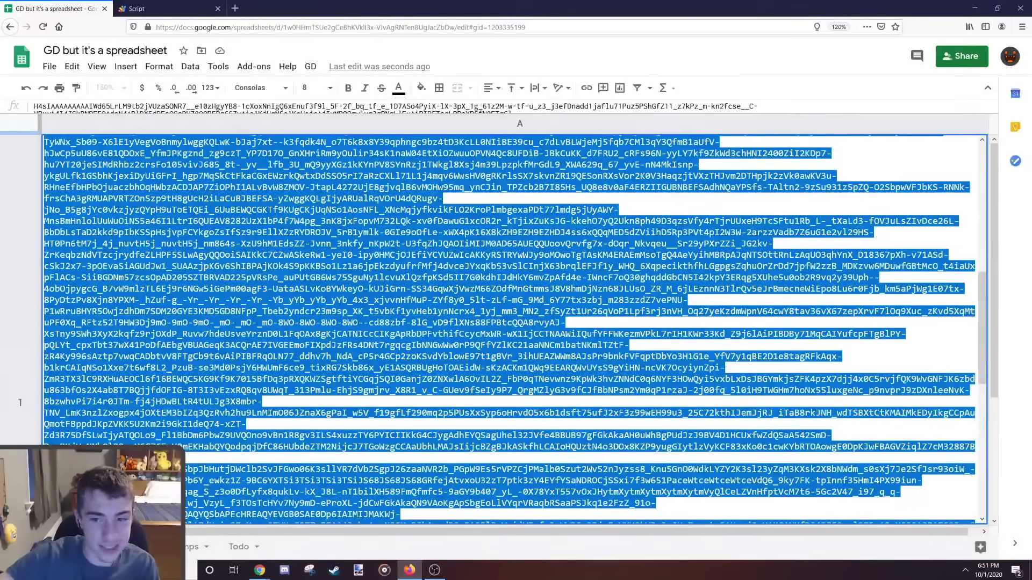
pyautogui.click(529, 289)
pyautogui.hotkey('ctrl', 'a')
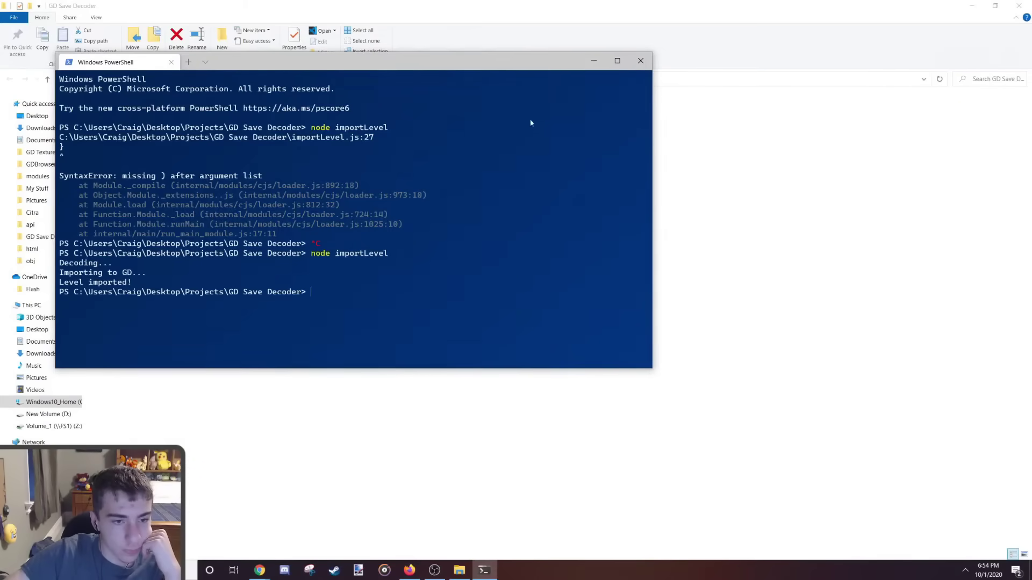
# Step: Close the PowerShell window, launch Geometry Dash from Steam and show the My Levels list
pyautogui.click(641, 60)
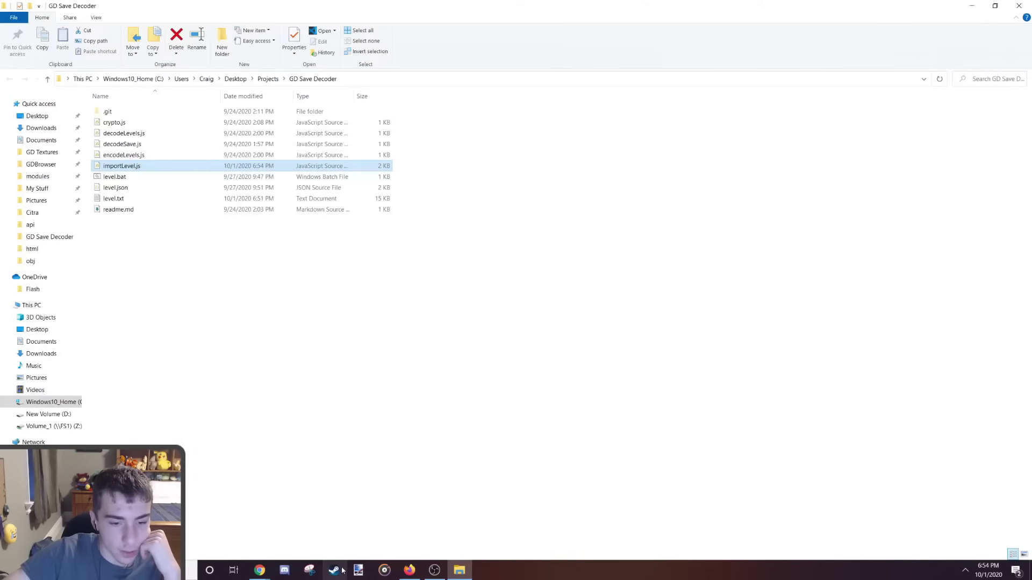
pyautogui.rightClick(341, 569)
pyautogui.click(344, 295)
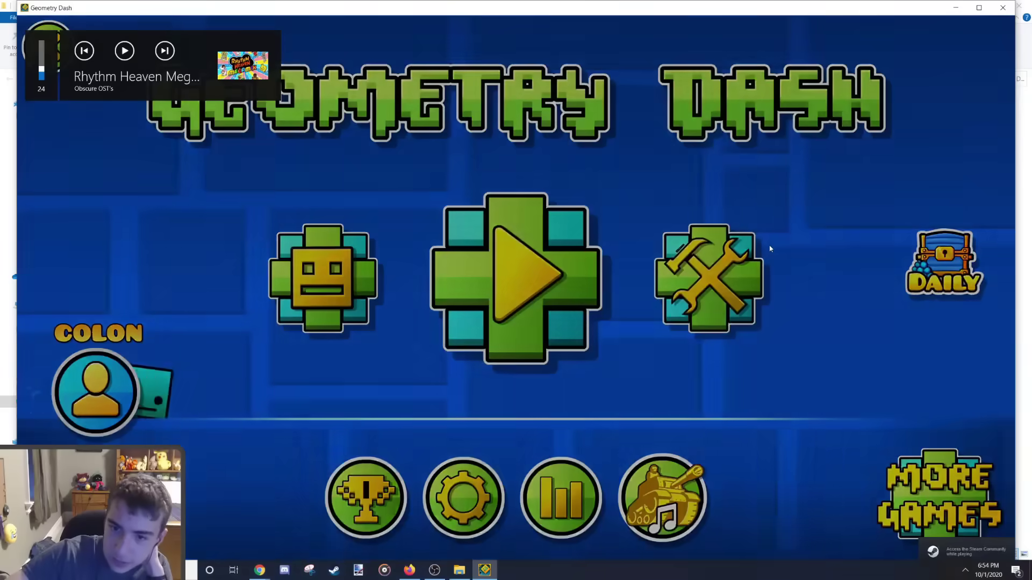
pyautogui.click(739, 260)
pyautogui.click(258, 131)
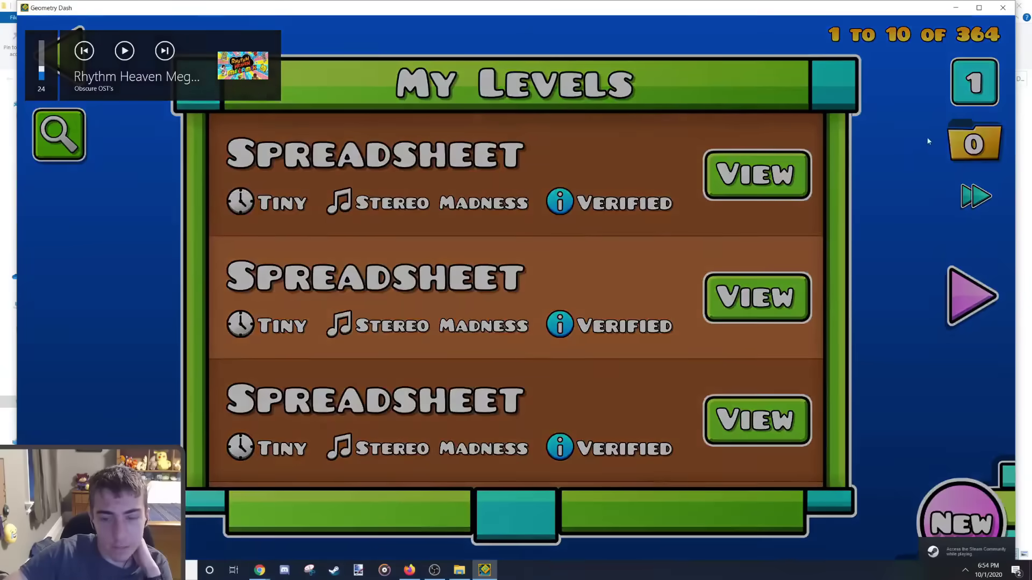
# Step: Delete the redundant copies of the Spreadsheet level from My Levels
pyautogui.click(756, 175)
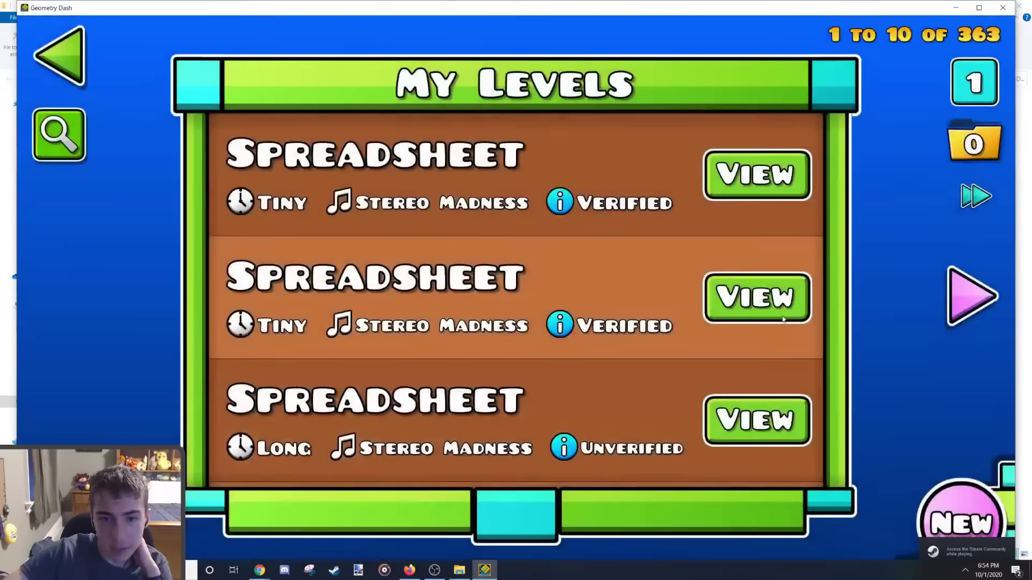
pyautogui.click(780, 310)
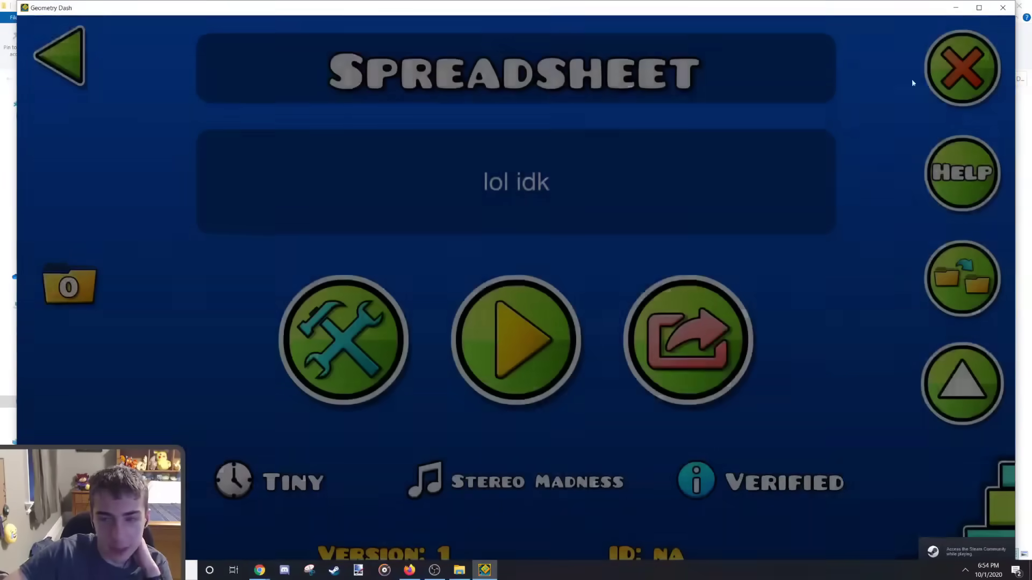
pyautogui.click(950, 70)
pyautogui.click(574, 365)
pyautogui.click(733, 294)
pyautogui.click(961, 65)
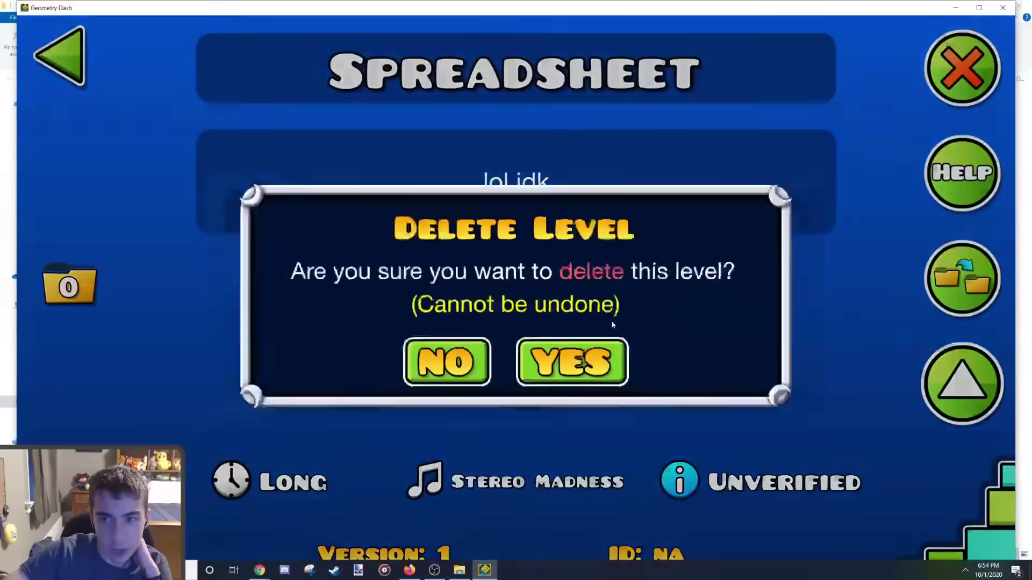
pyautogui.click(569, 362)
pyautogui.click(757, 297)
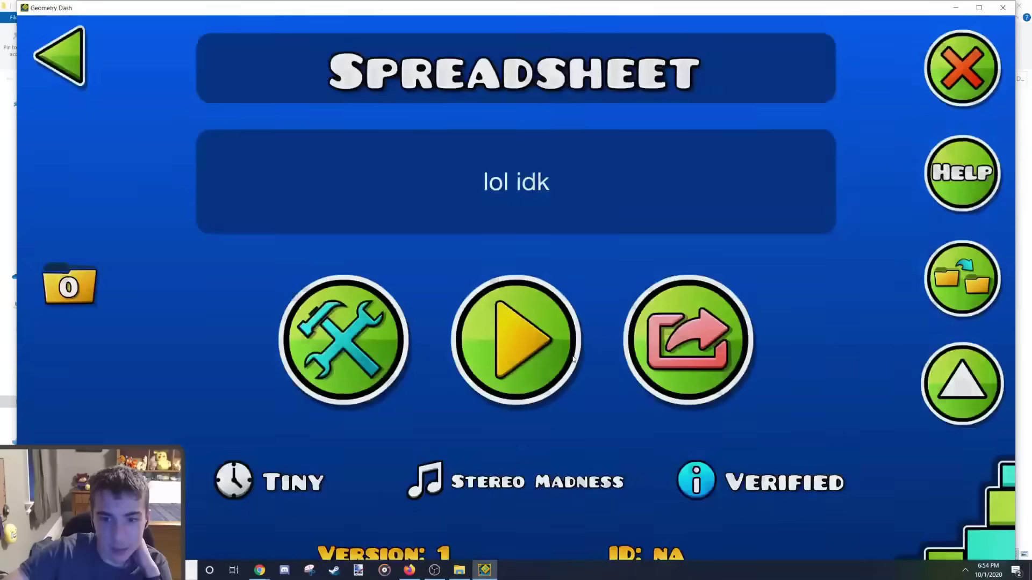
pyautogui.click(961, 65)
pyautogui.click(570, 362)
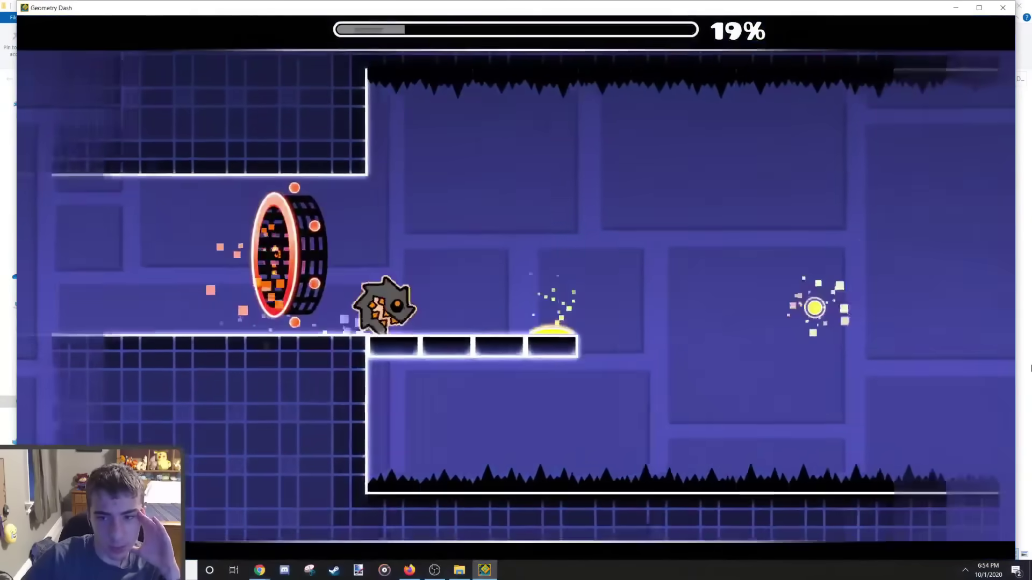
# Step: Play-test the imported Spreadsheet level through the ball and cube sections and pause the run
pyautogui.press('space')
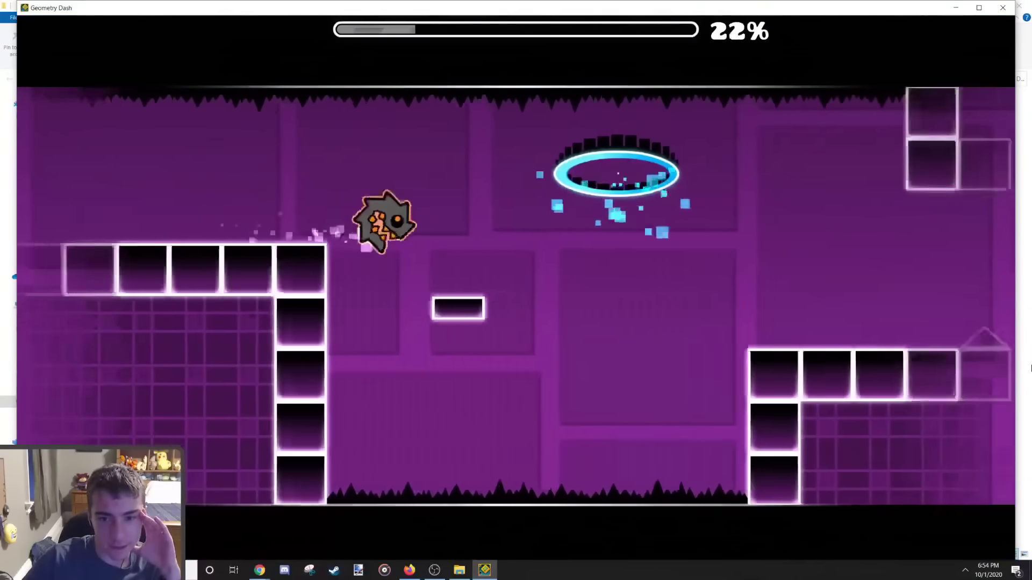
pyautogui.press('space')
pyautogui.press('space')
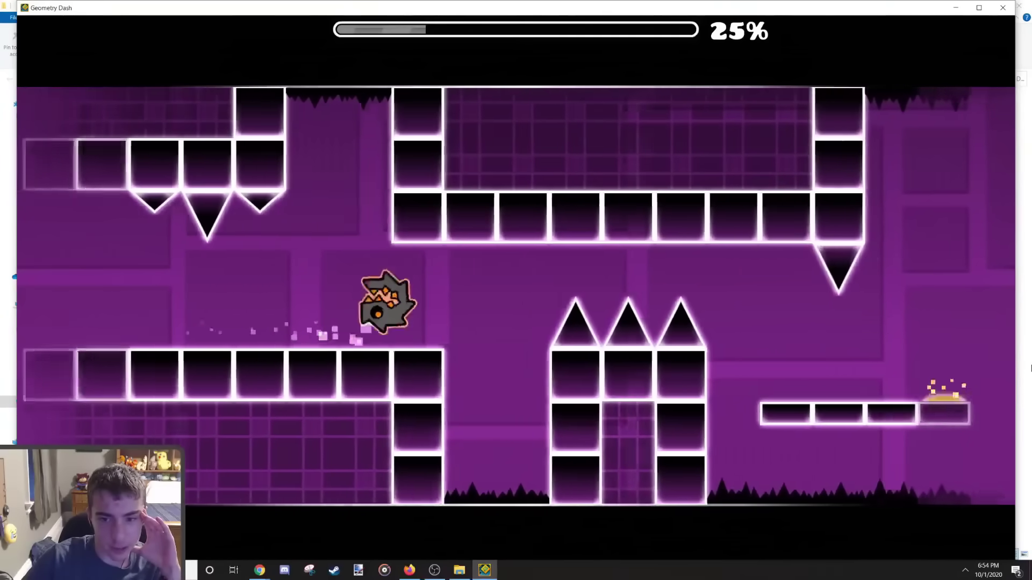
pyautogui.press('space')
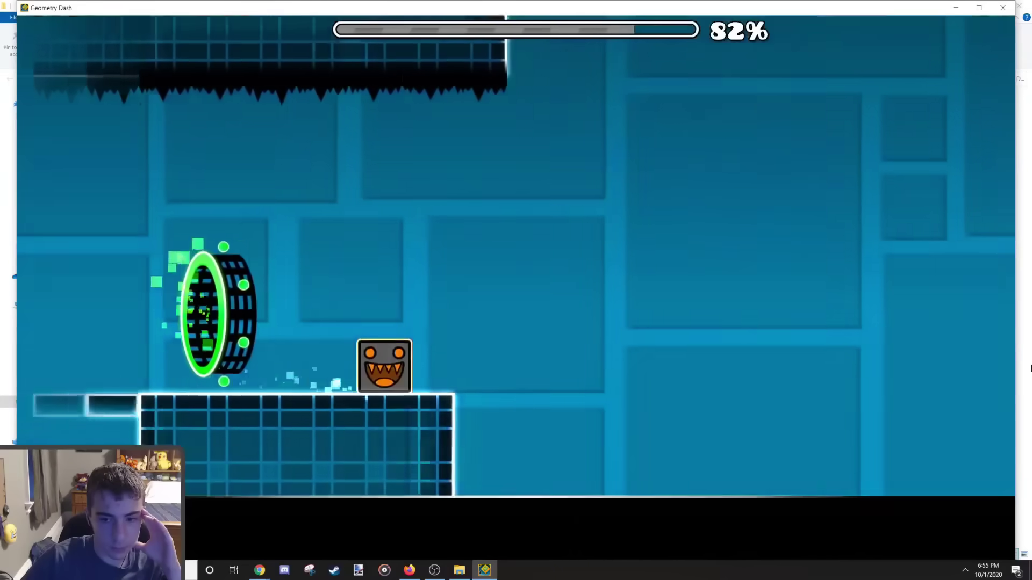
pyautogui.press('Escape')
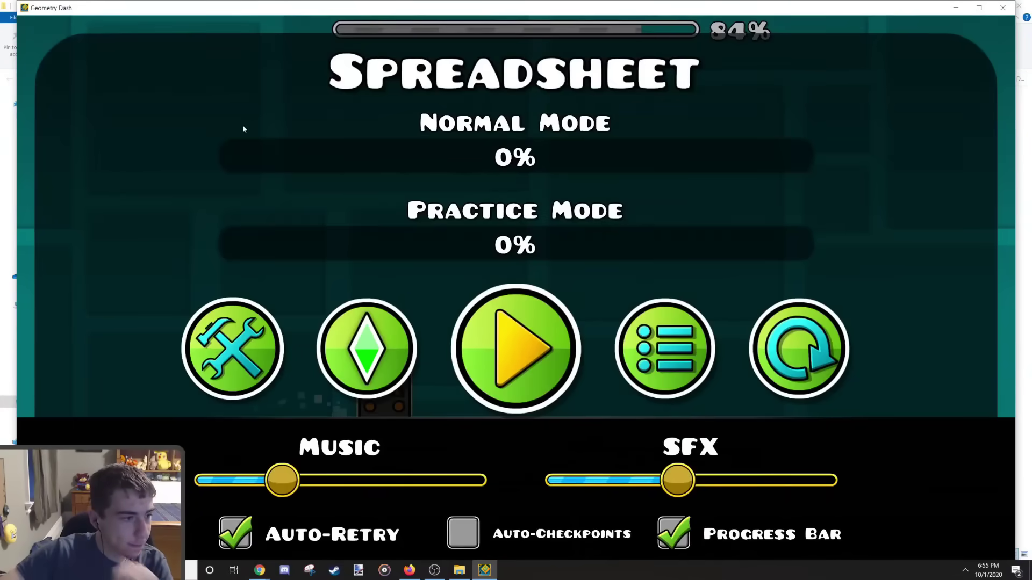
# Step: Open the Spreadsheet level in the level editor and examine its objects, orbs and background color triggers up to the final platform
pyautogui.click(206, 342)
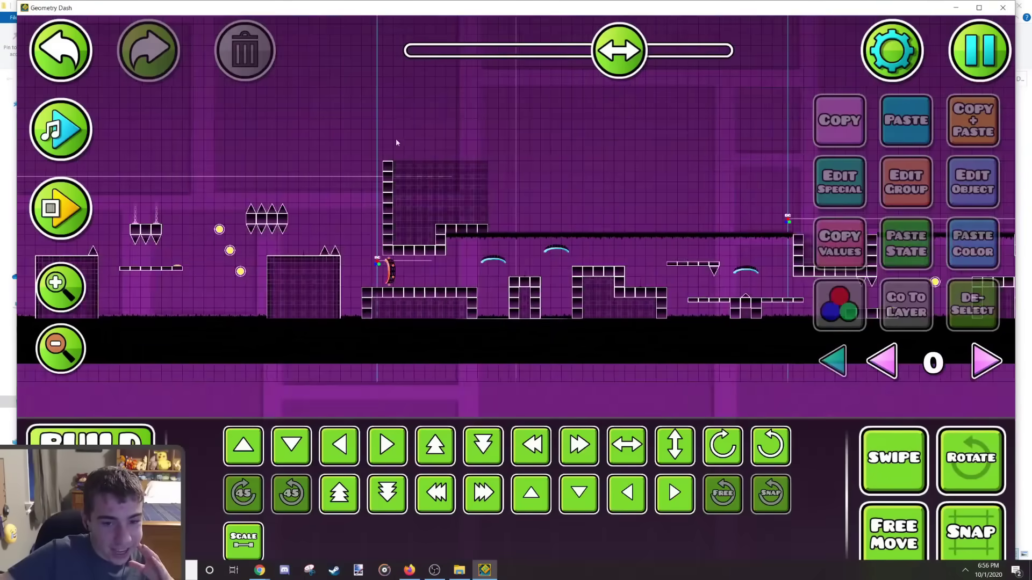
pyautogui.moveTo(397, 143); pyautogui.dragTo(482, 144)
pyautogui.moveTo(265, 156); pyautogui.dragTo(752, 162)
pyautogui.moveTo(219, 222); pyautogui.dragTo(104, 222)
pyautogui.hscroll(-5, 104, 221)
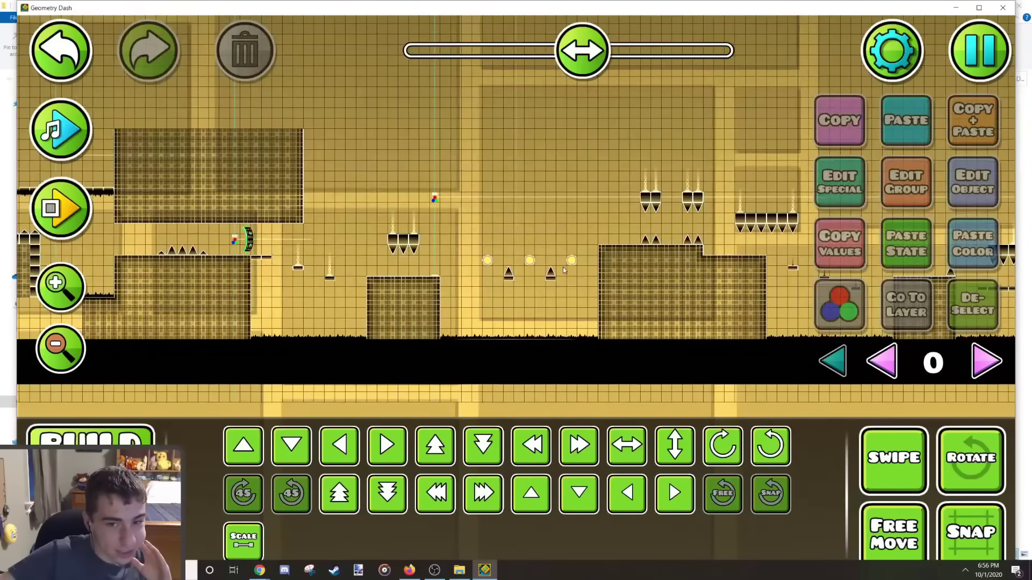
pyautogui.click(571, 261)
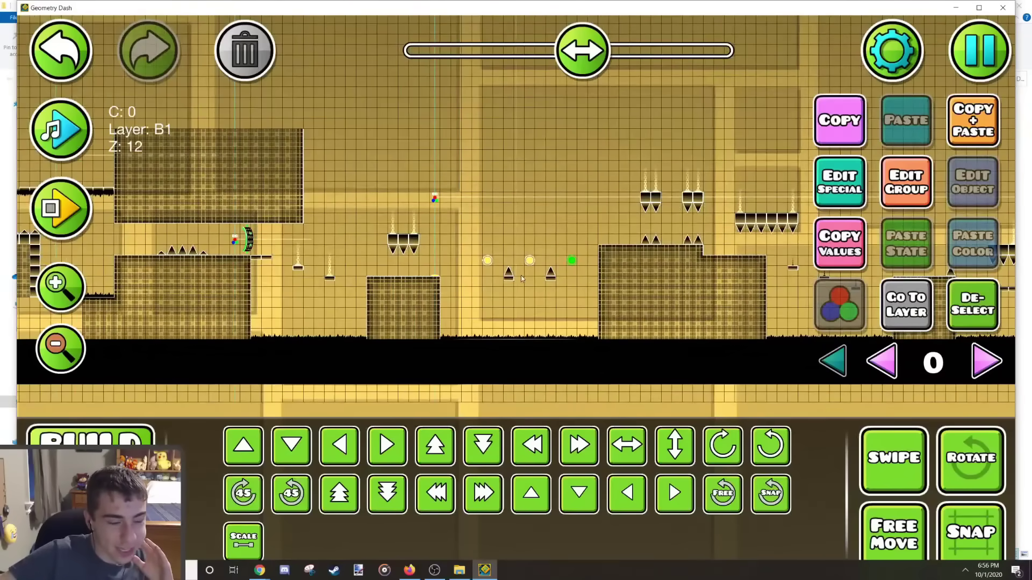
pyautogui.moveTo(372, 294); pyautogui.dragTo(576, 301)
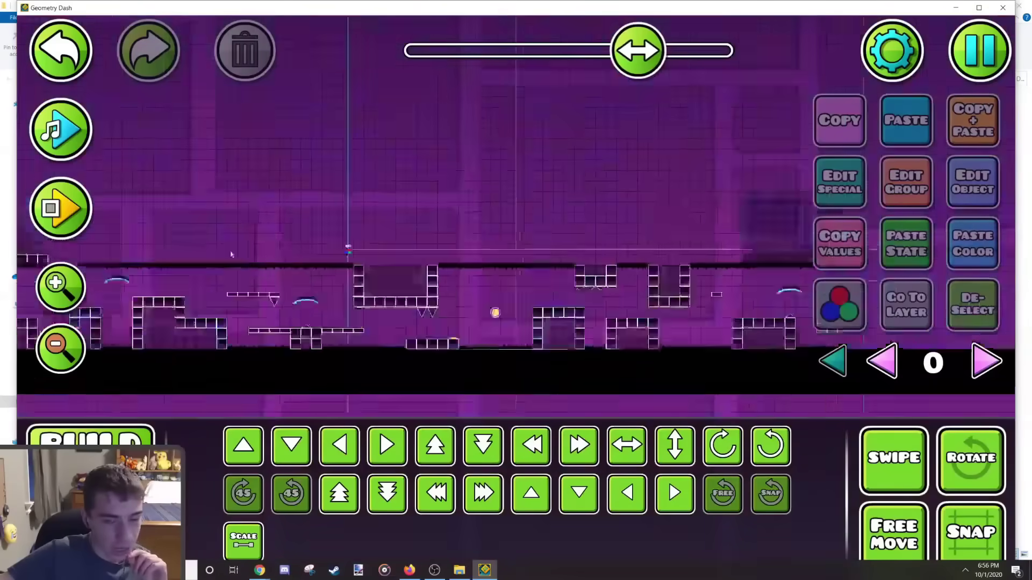
pyautogui.moveTo(671, 302); pyautogui.dragTo(287, 288)
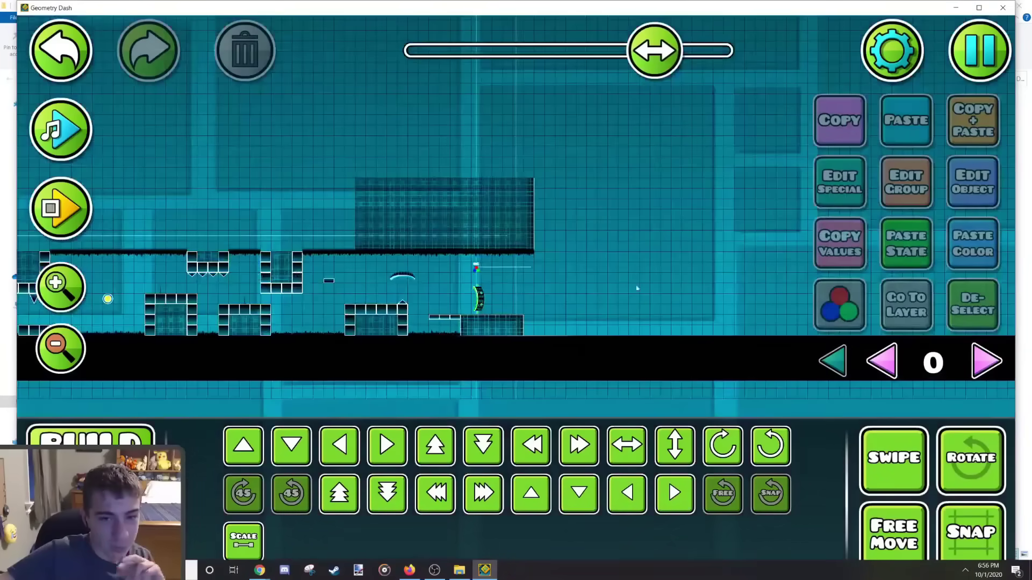
pyautogui.hscroll(3, 636, 289)
pyautogui.click(401, 247)
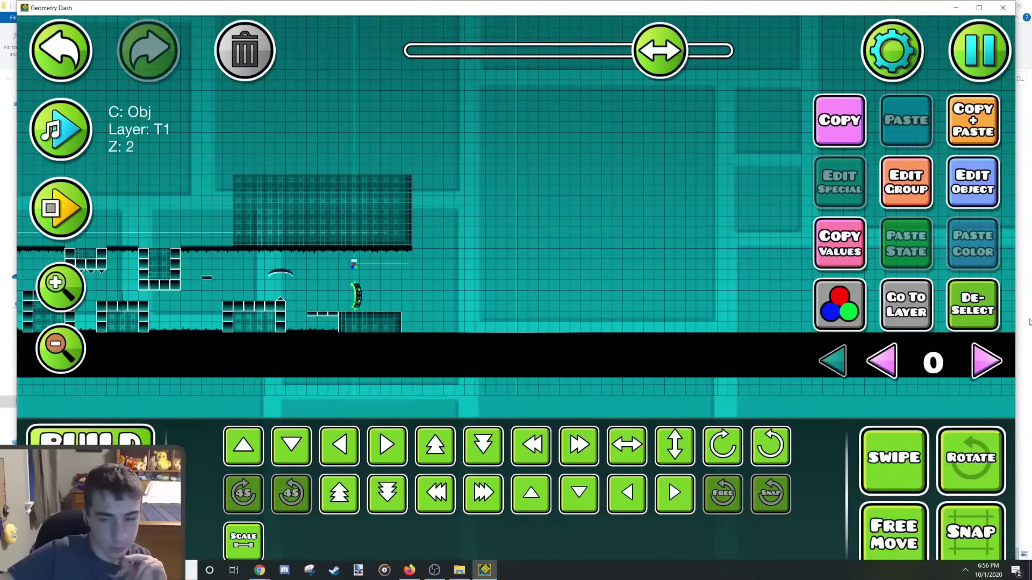
pyautogui.hotkey('ctrl', 'c')
pyautogui.click(974, 312)
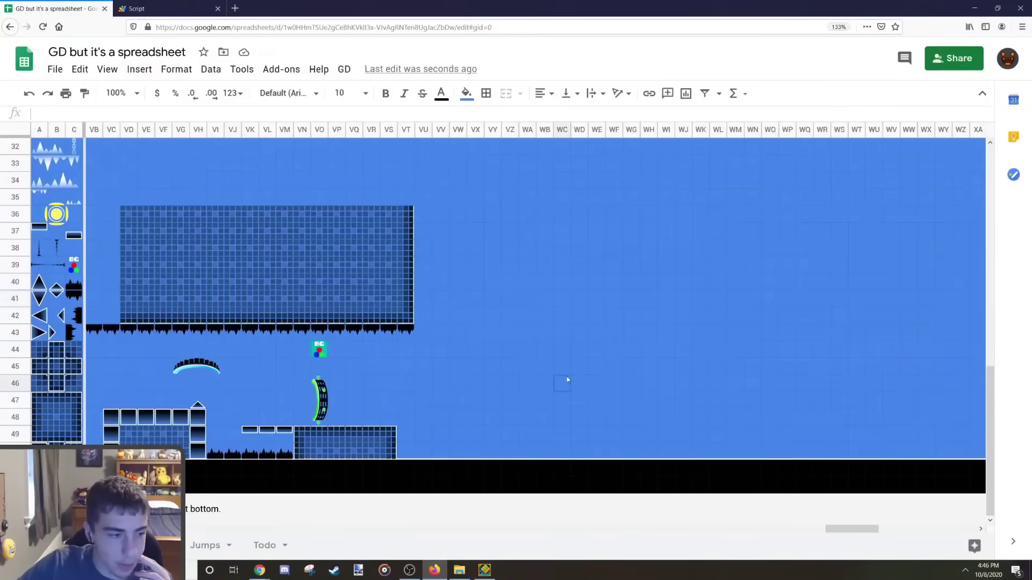
pyautogui.press('Right')
pyautogui.press('Right')
pyautogui.press('Right')
pyautogui.press('Right')
pyautogui.press('Right')
pyautogui.press('Right')
pyautogui.press('Right')
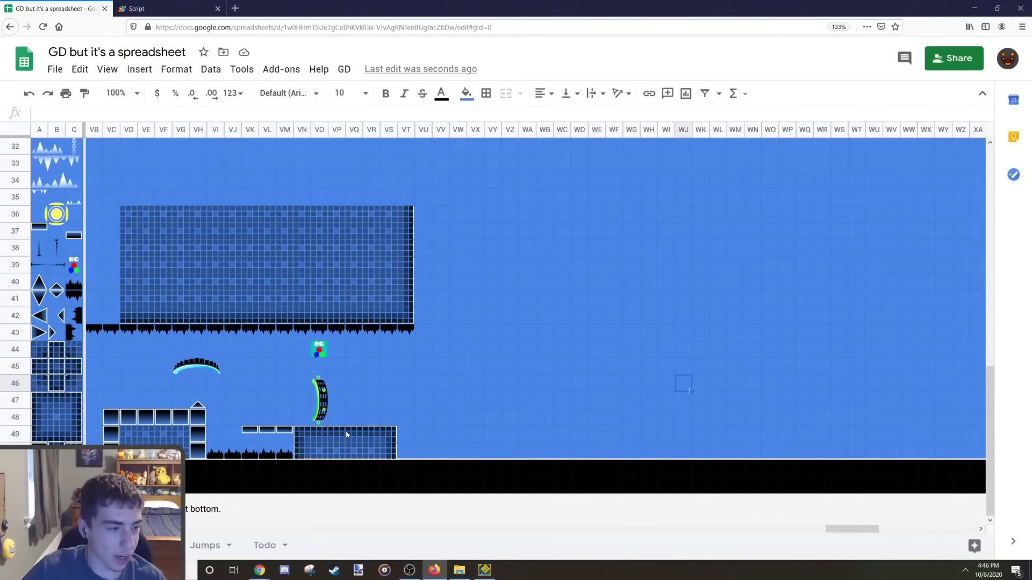
# Step: Review level.txt and level.bat in the GD Save Decoder folder and close the folder window
pyautogui.click(459, 569)
pyautogui.doubleClick(303, 198)
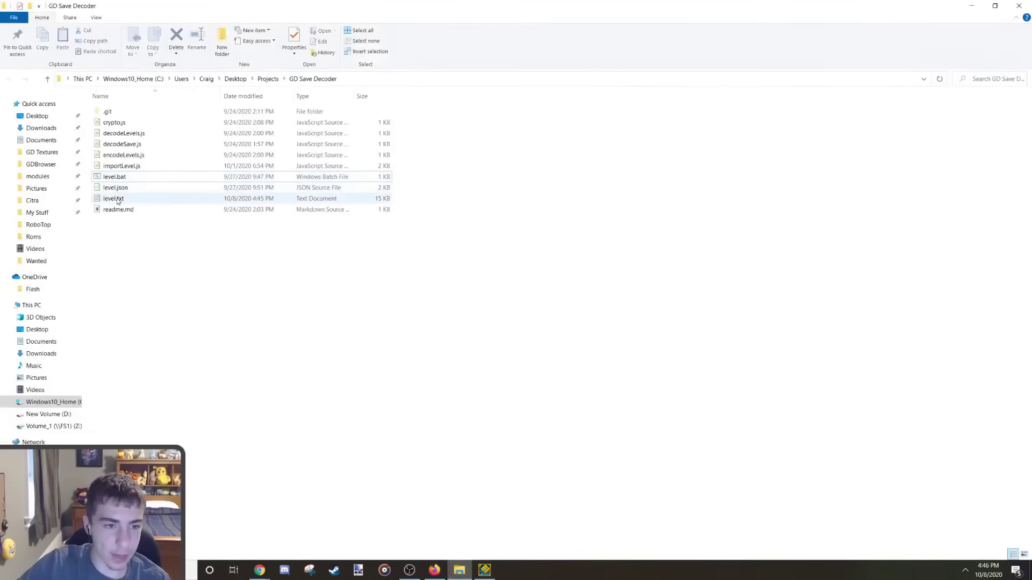
pyautogui.click(591, 127)
pyautogui.click(144, 177)
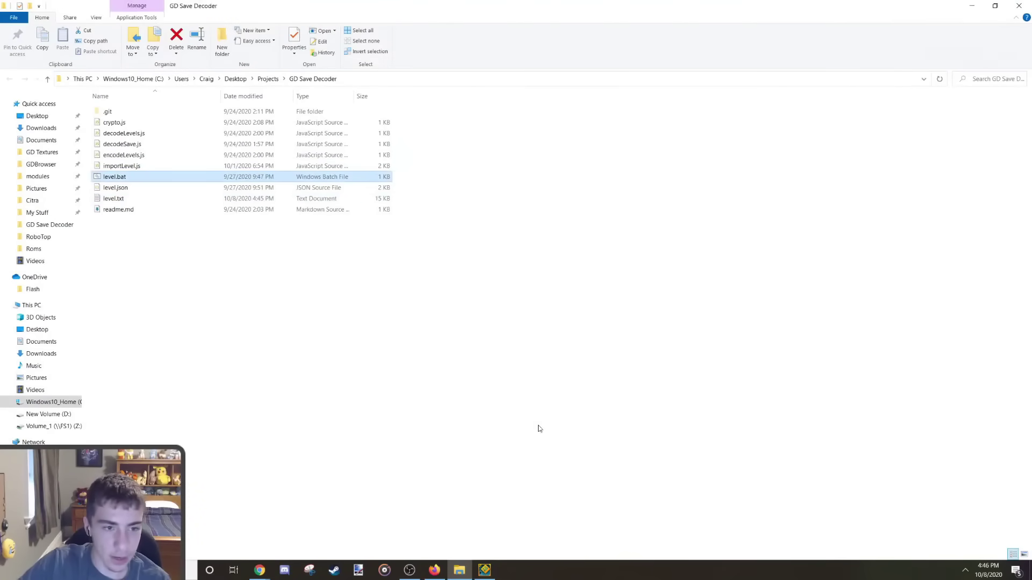
pyautogui.click(1018, 5)
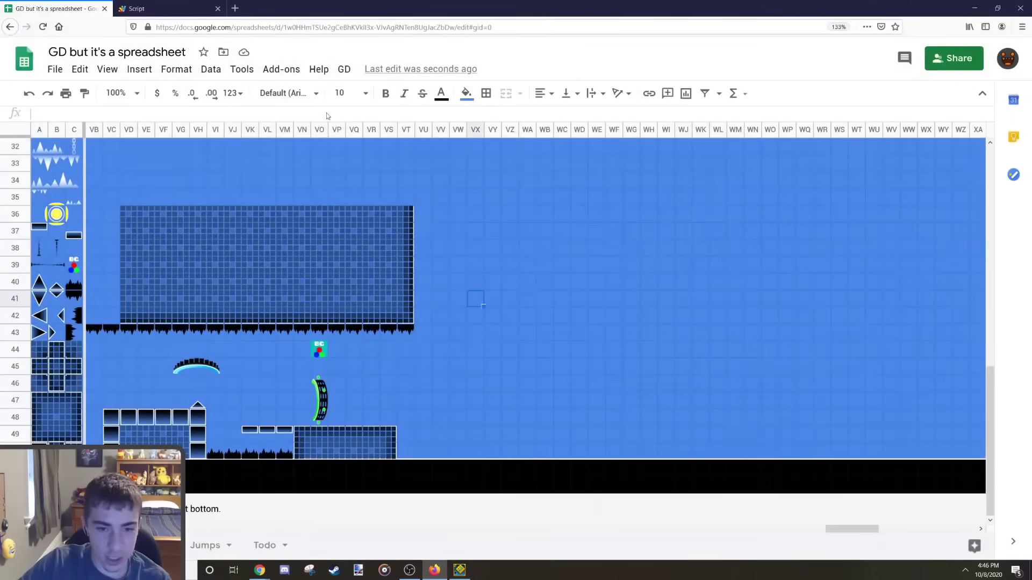
# Step: Place a small spike (39.png) on the highest slab at WI44 and paste a top-edge grid block for the next platform
pyautogui.click(351, 200)
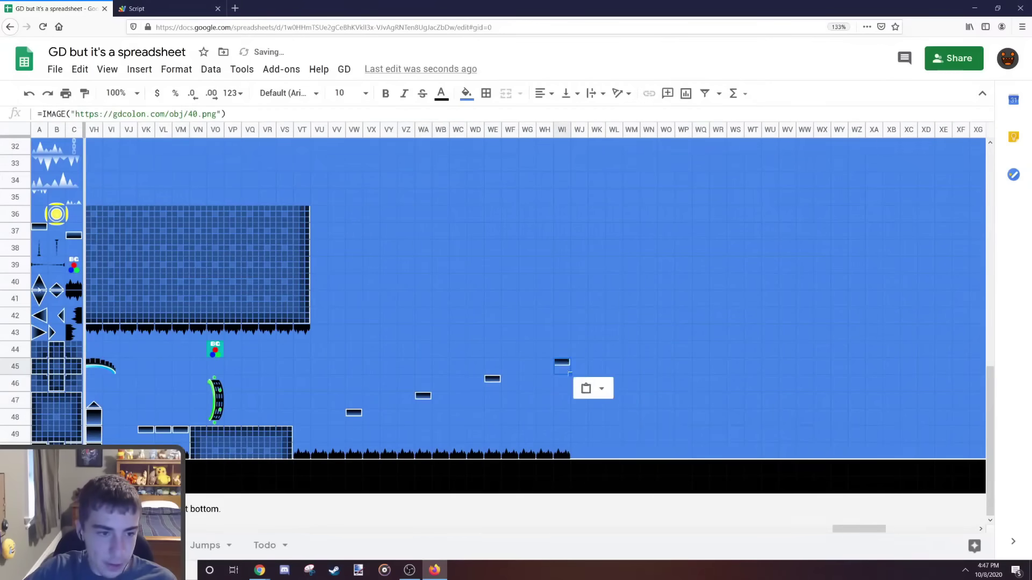
pyautogui.click(565, 349)
pyautogui.hotkey('ctrl', 'v')
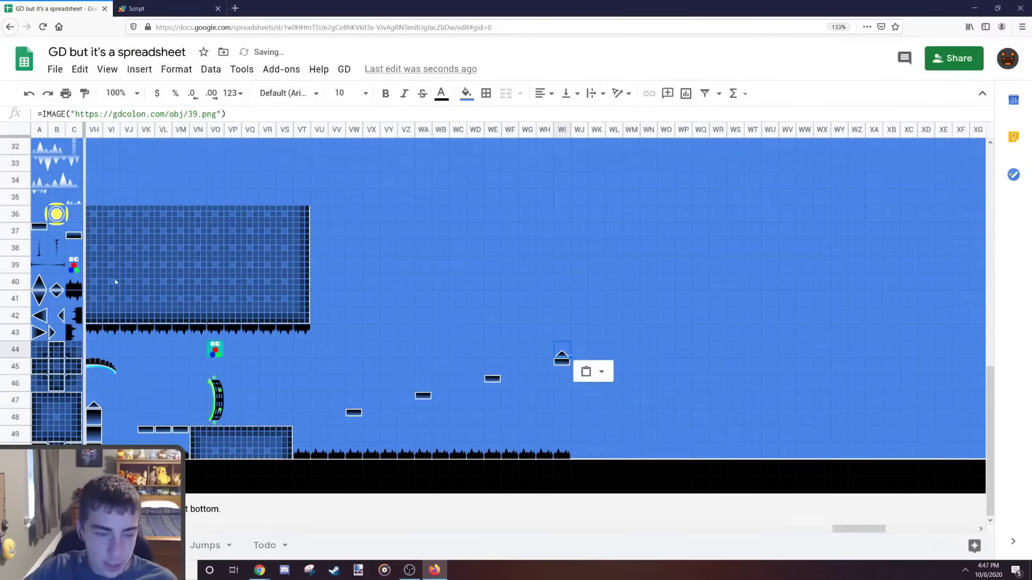
pyautogui.click(53, 395)
pyautogui.click(521, 416)
pyautogui.hotkey('ctrl', 'v')
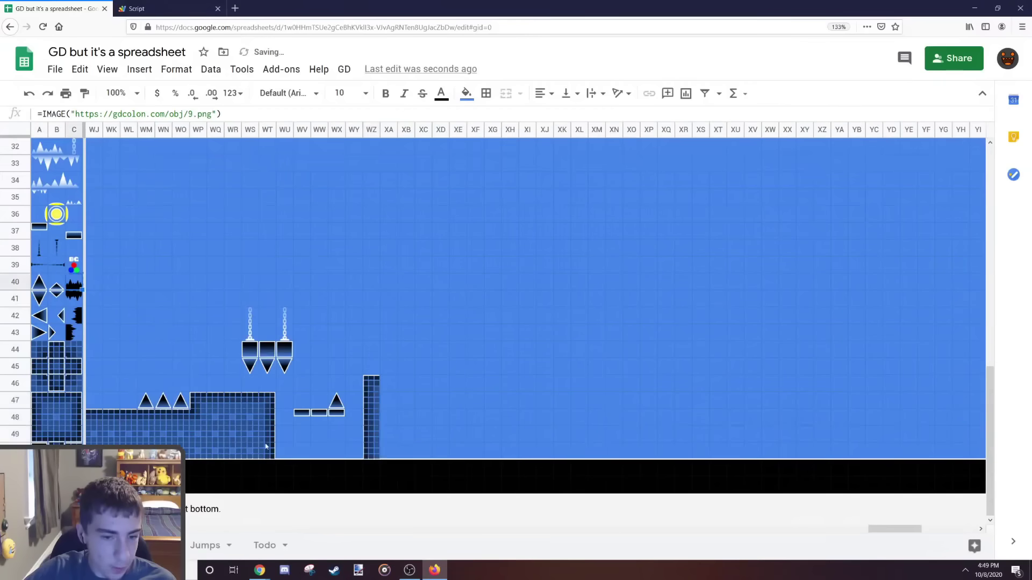
# Step: Fill the floor gap in row 49 between the grid platform and the tall pillar with ground spikes (9.png)
pyautogui.moveTo(284, 451); pyautogui.dragTo(355, 450)
pyautogui.hotkey('ctrl', 'v')
pyautogui.click(60, 404)
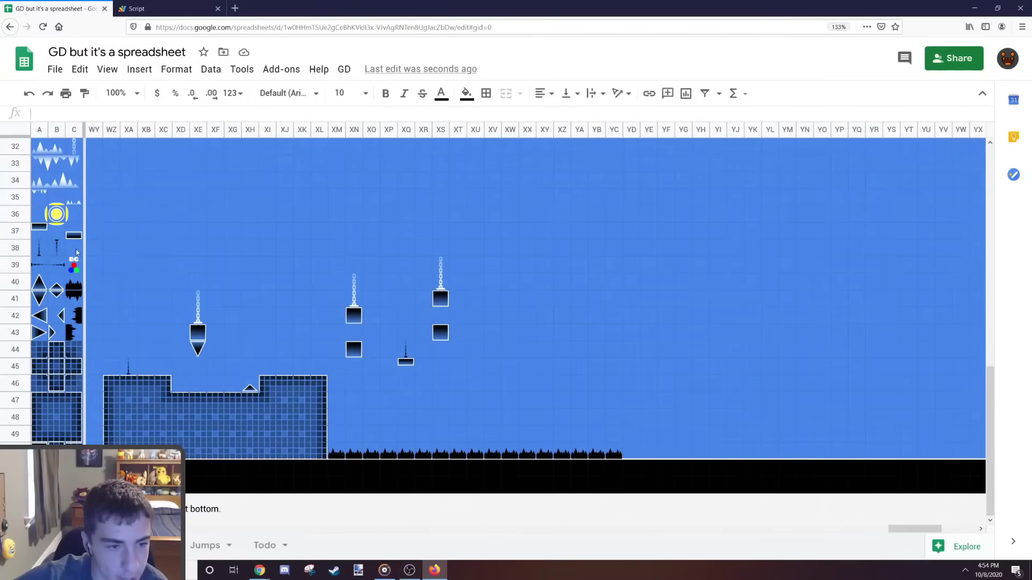
# Step: Replace the upright pink portal (13.png) at YO44 with the horizontal pink portal from the palette, placed above the slab row
pyautogui.scroll(1, 80, 293)
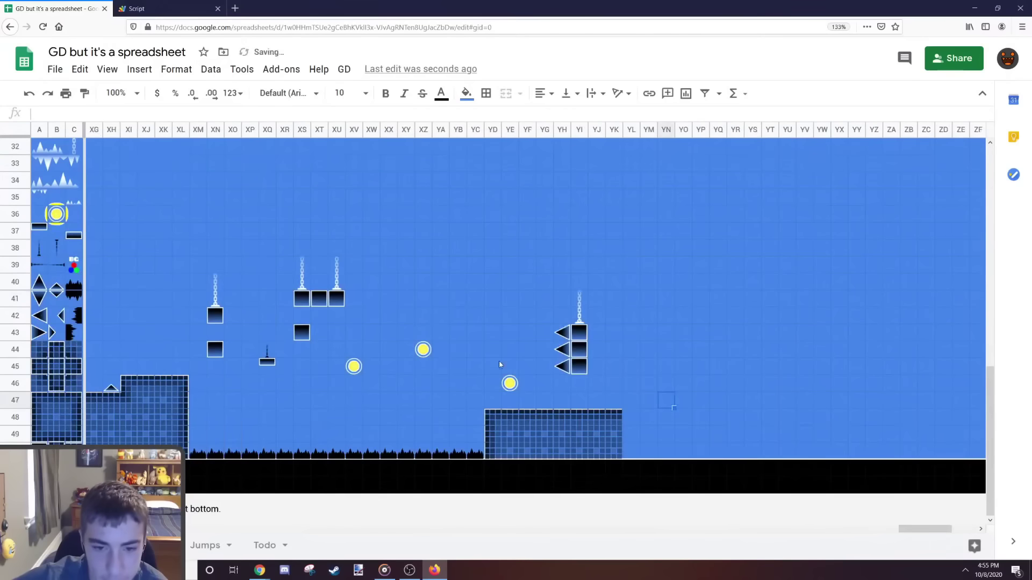
pyautogui.click(517, 385)
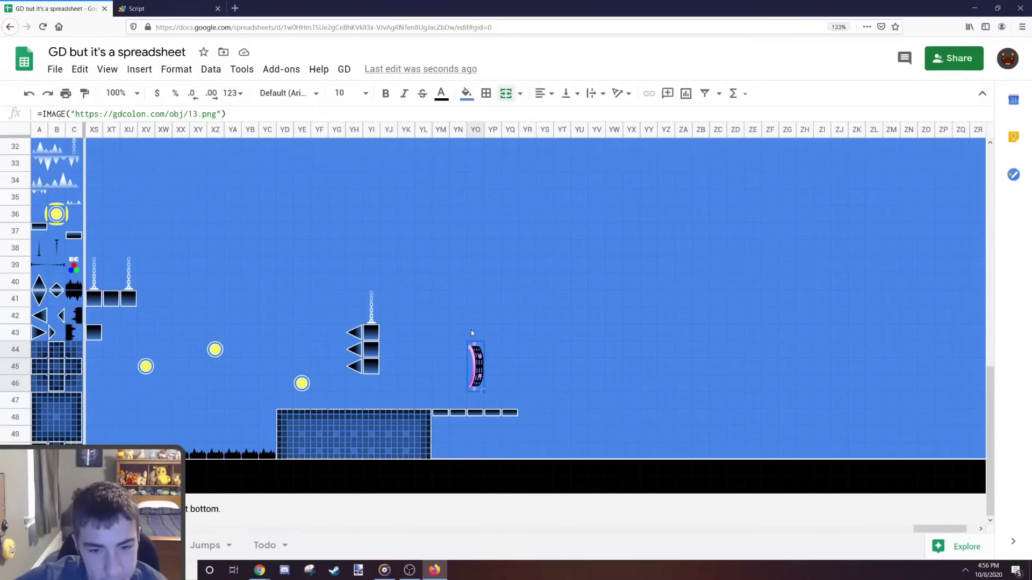
pyautogui.hotkey('ctrl', 'v')
pyautogui.click(467, 298)
pyautogui.scroll(10, 103, 276)
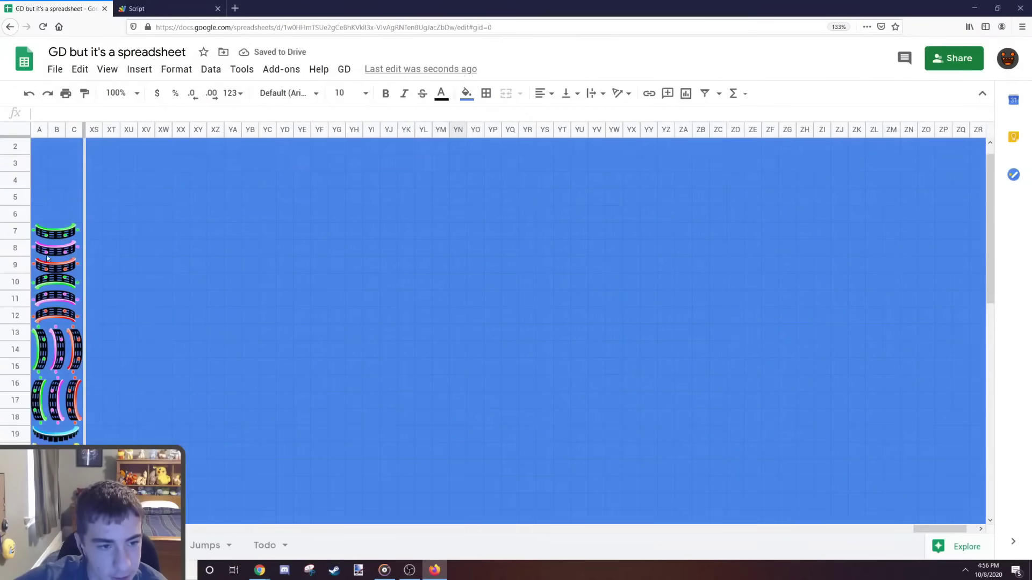
pyautogui.click(41, 304)
pyautogui.scroll(-5, 430, 350)
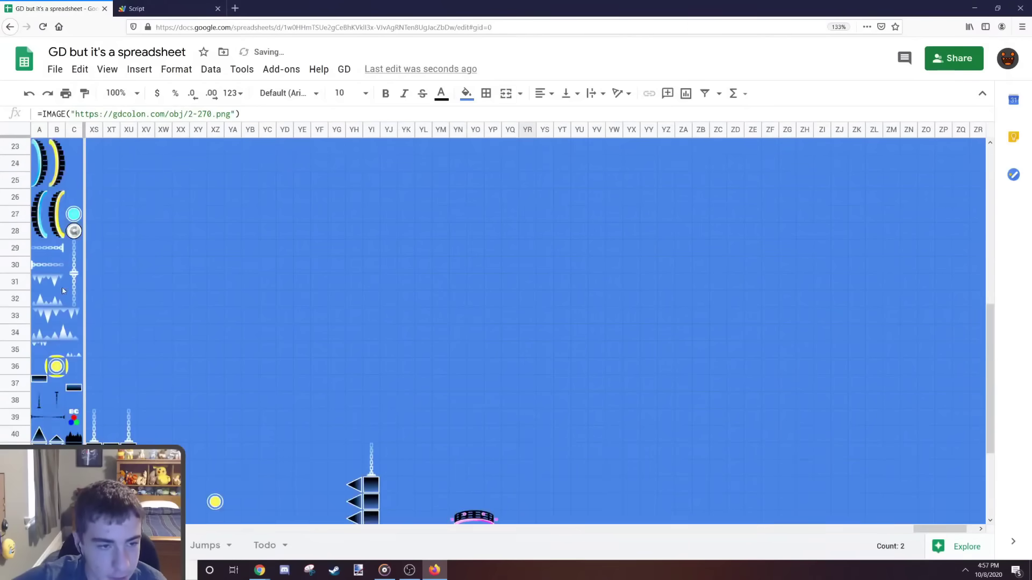
# Step: Fill row 50 beneath the slabs from YM to YQ with ground spikes (9.png)
pyautogui.scroll(1, 63, 285)
pyautogui.scroll(-4, 64, 290)
pyautogui.click(74, 290)
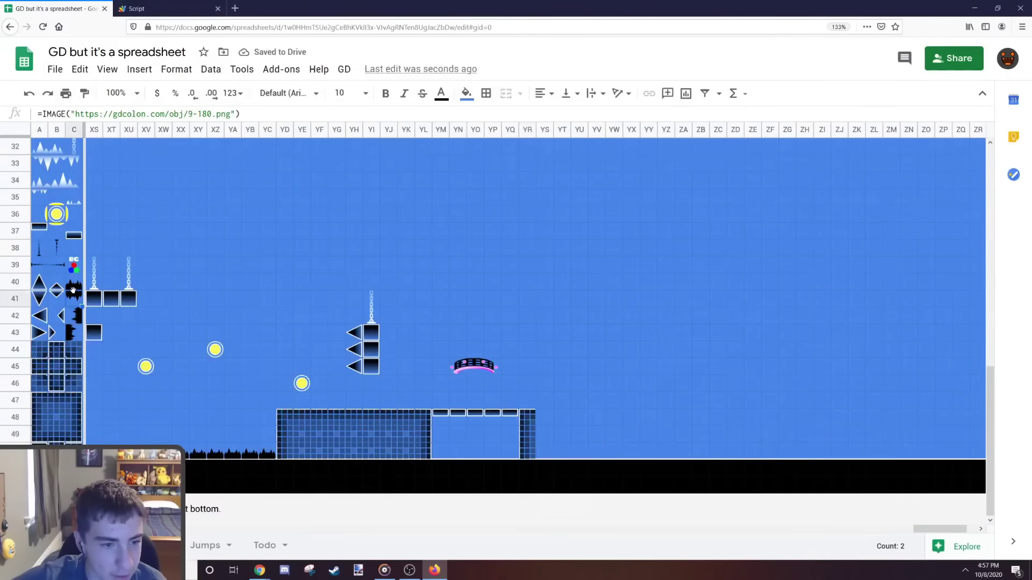
pyautogui.moveTo(442, 454); pyautogui.dragTo(510, 454)
pyautogui.hotkey('ctrl', 'v')
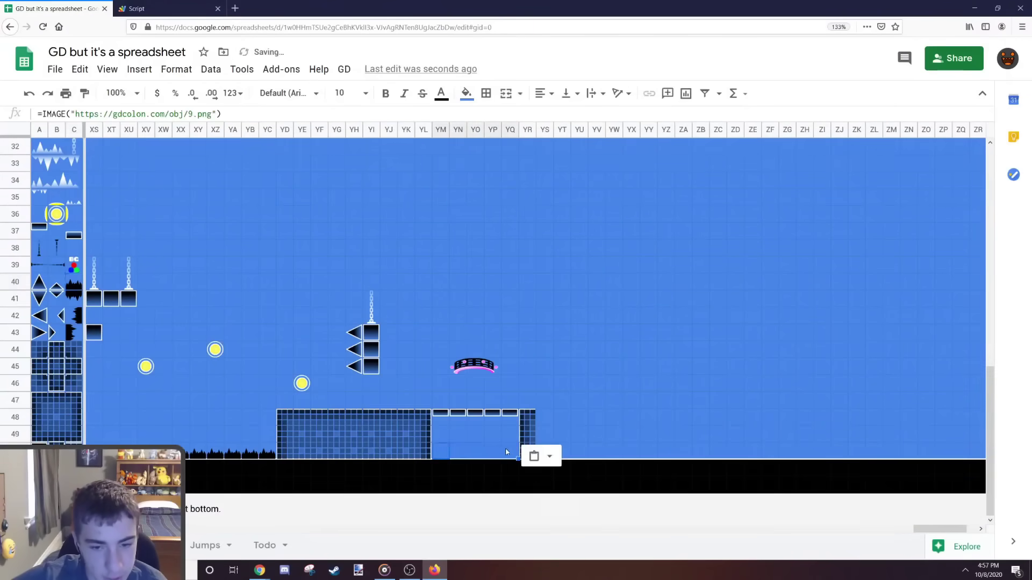
# Step: Fill the platform after the slabs with grid blocks and line row 41 from YS to ZZ with inverted ground spikes (9-180.png)
pyautogui.click(53, 404)
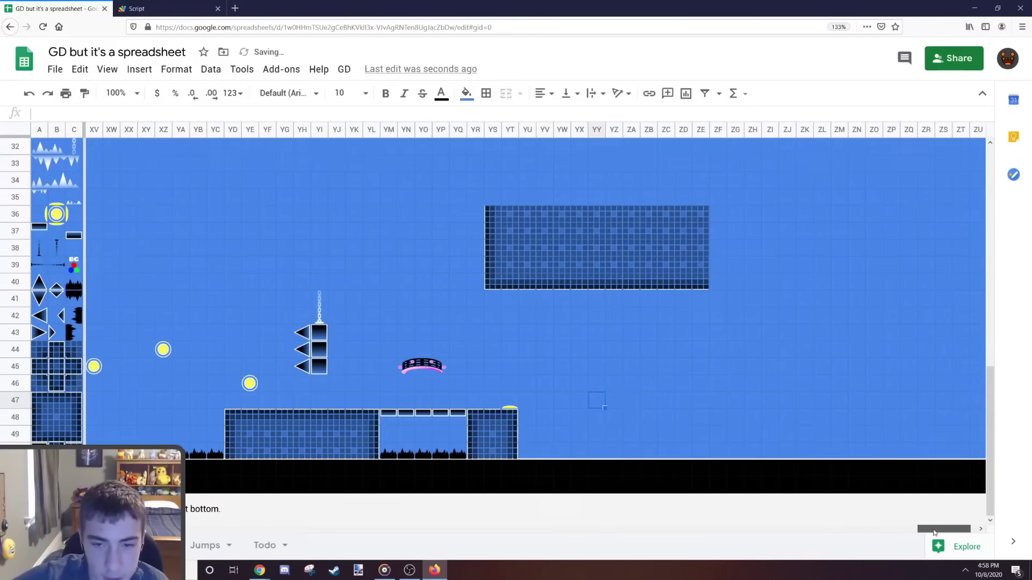
pyautogui.moveTo(935, 530); pyautogui.dragTo(941, 529)
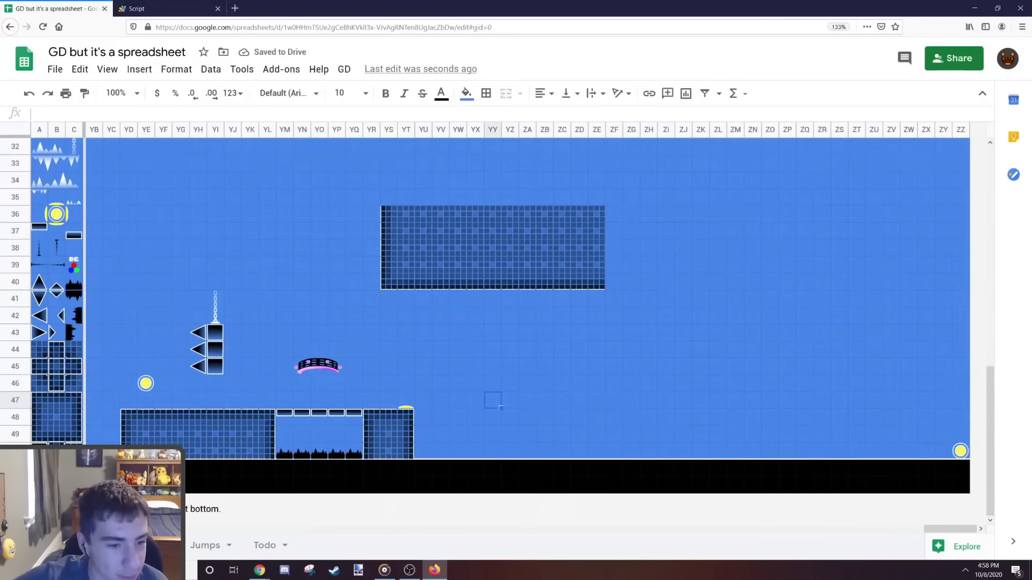
pyautogui.click(943, 401)
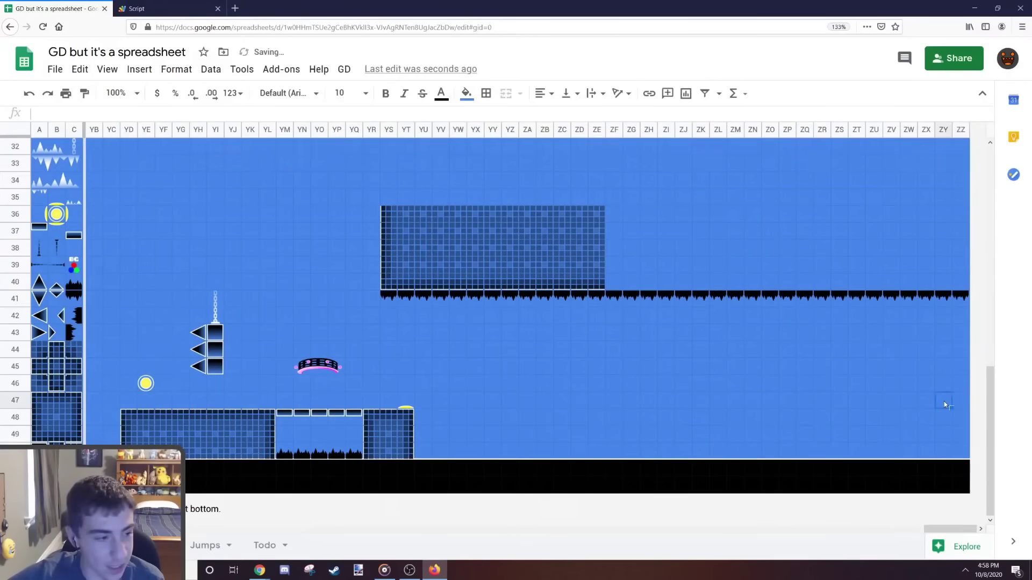
# Step: Line the floor in row 50 from YU to ZZ with ground spikes (9.png)
pyautogui.moveTo(958, 531)
pyautogui.mouseDown()
pyautogui.moveTo(940, 531)
pyautogui.moveTo(961, 530)
pyautogui.mouseUp()
pyautogui.click(874, 235)
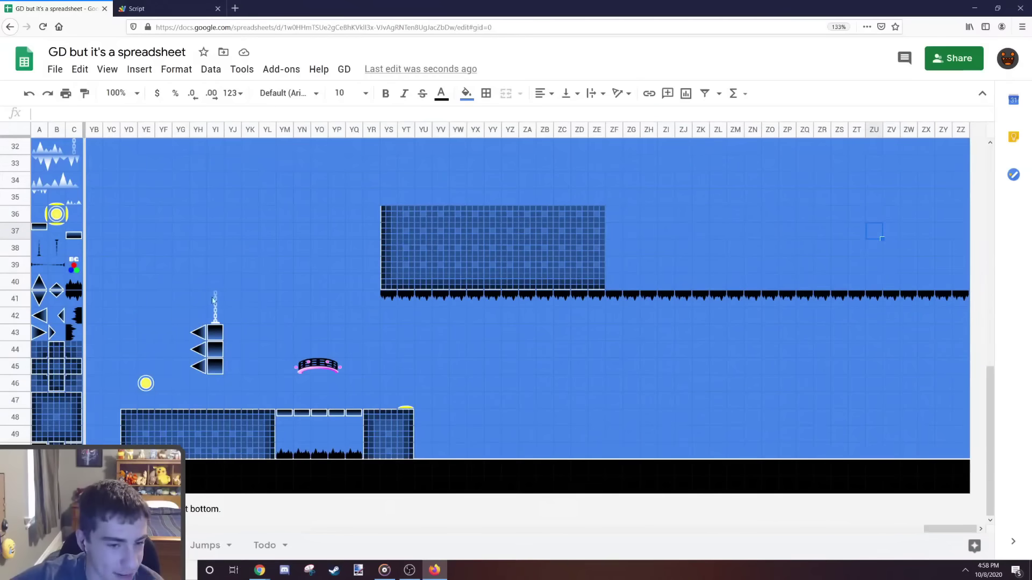
pyautogui.click(69, 282)
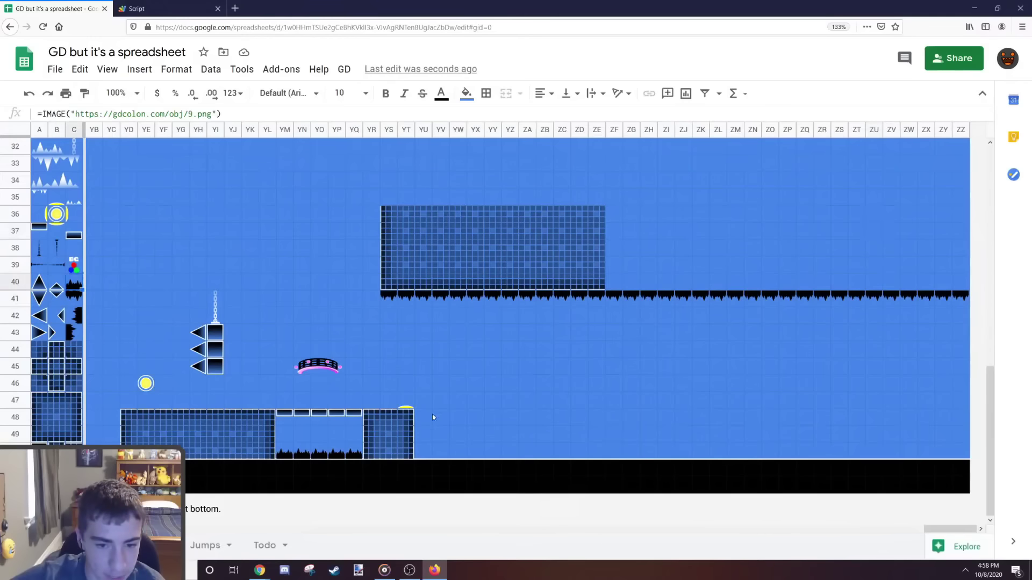
# Step: Search the web for "pixel heart" and build a heart of grid blocks (5.png) in YZ43:ZF48 between the spike rows
pyautogui.click(56, 417)
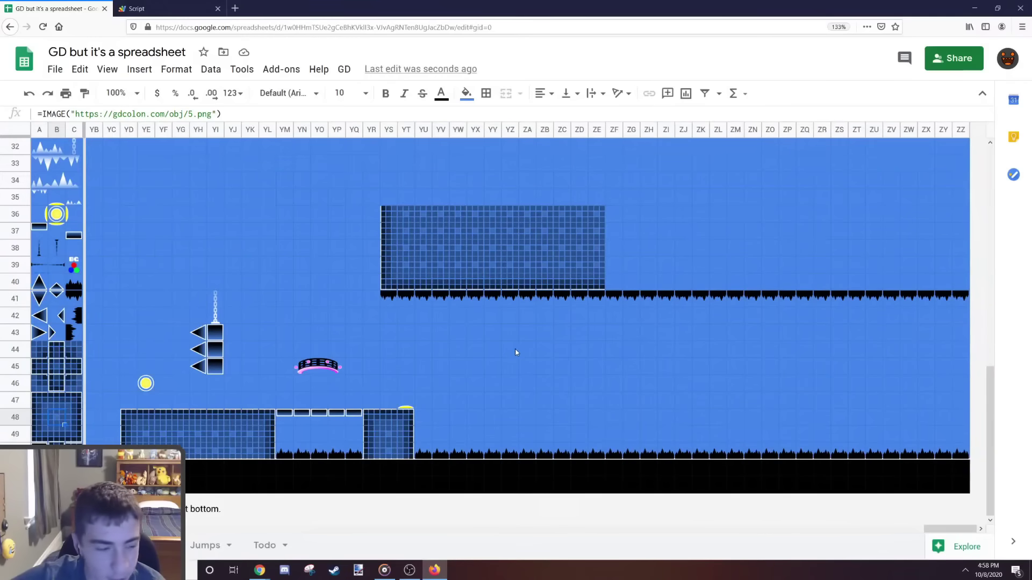
pyautogui.hotkey('ctrl', 't')
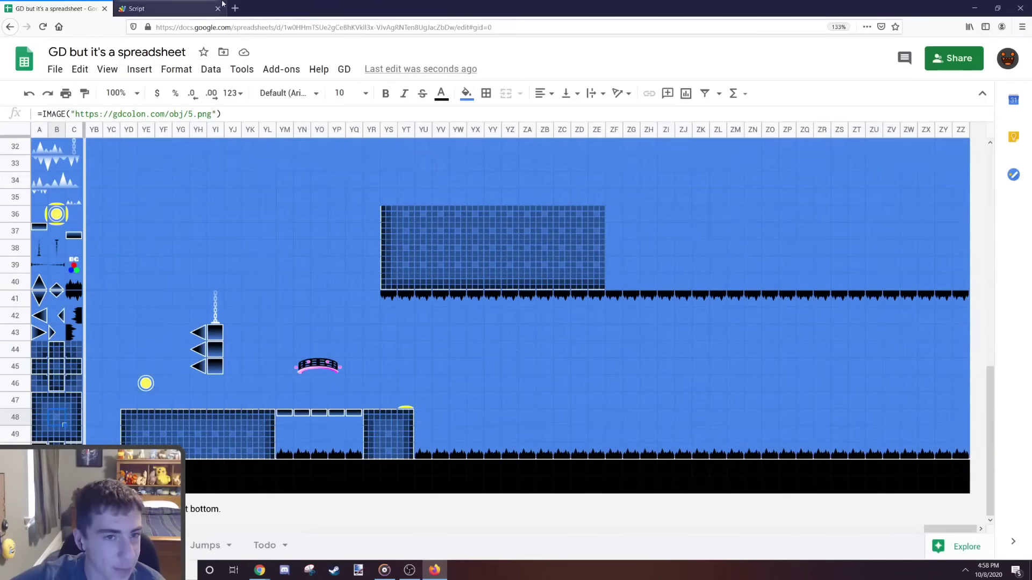
pyautogui.write('pixel')
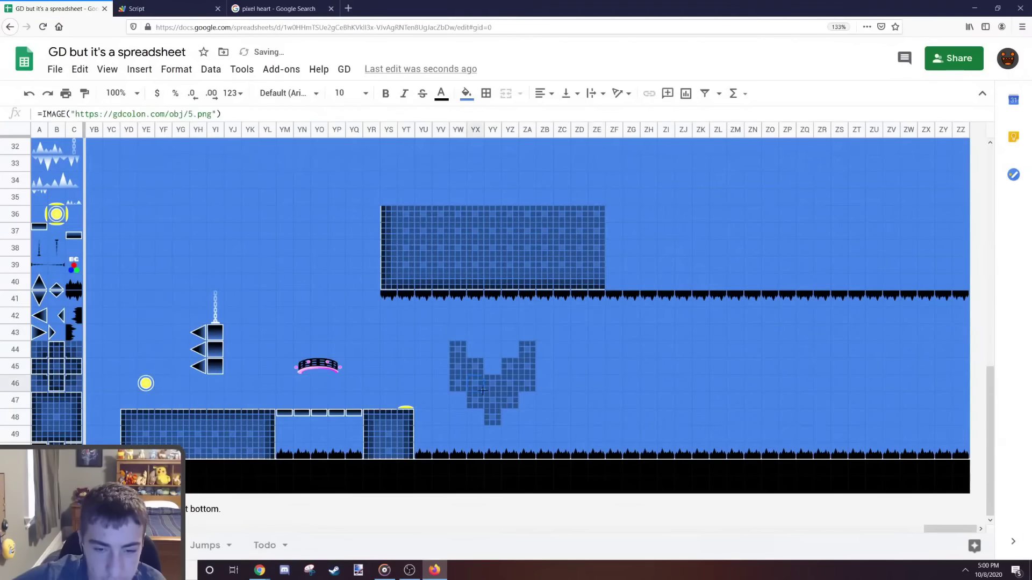
pyautogui.hotkey('ctrl', 'v')
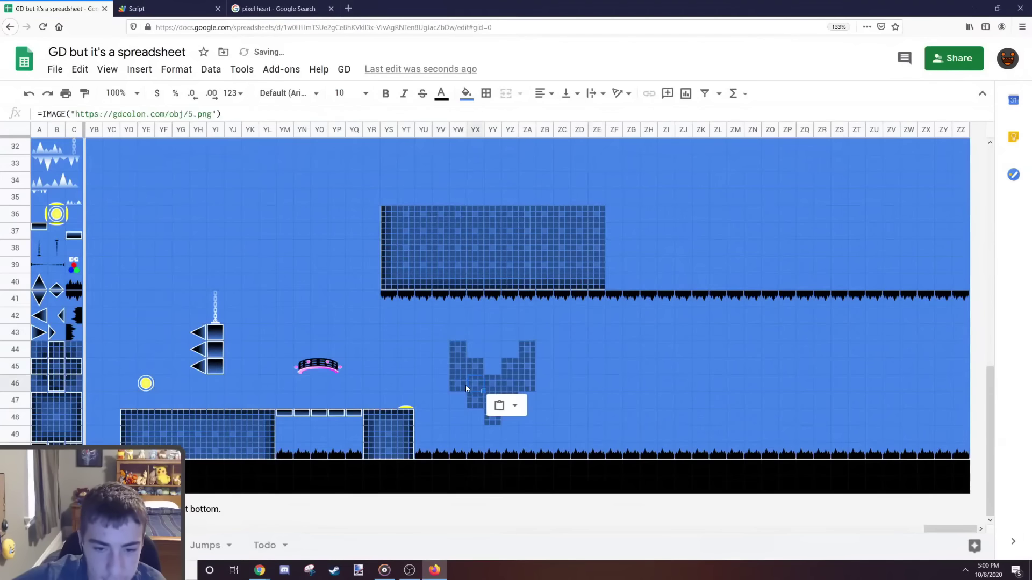
pyautogui.click(494, 332)
pyautogui.hotkey('ctrl', 'v')
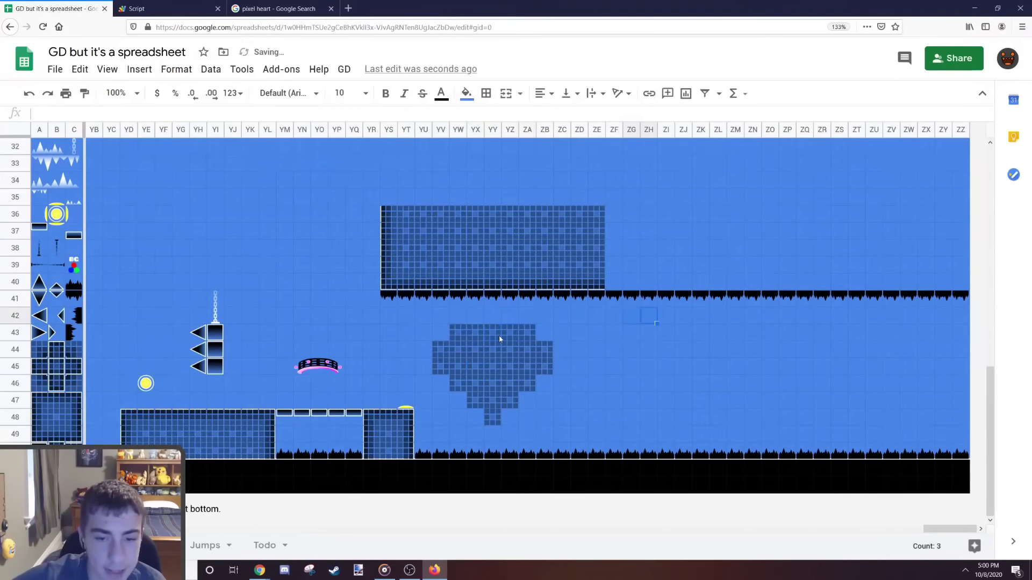
pyautogui.hotkey('ctrl', 'v')
pyautogui.click(701, 371)
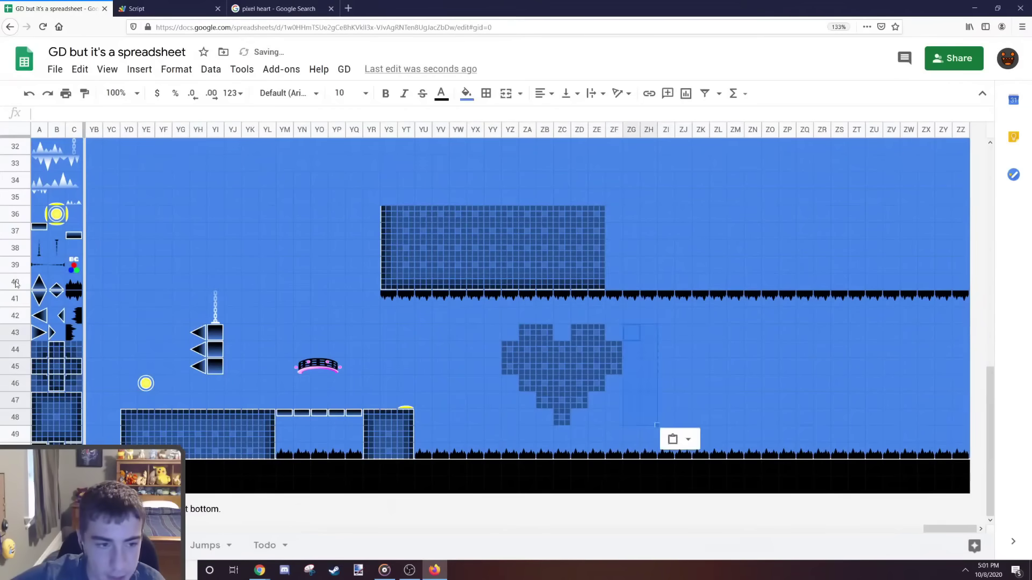
# Step: Place an upright spike (8.png) at ZK47 and an inverted spike (8-180.png) at ZK44 to start the corridor after the heart
pyautogui.click(44, 279)
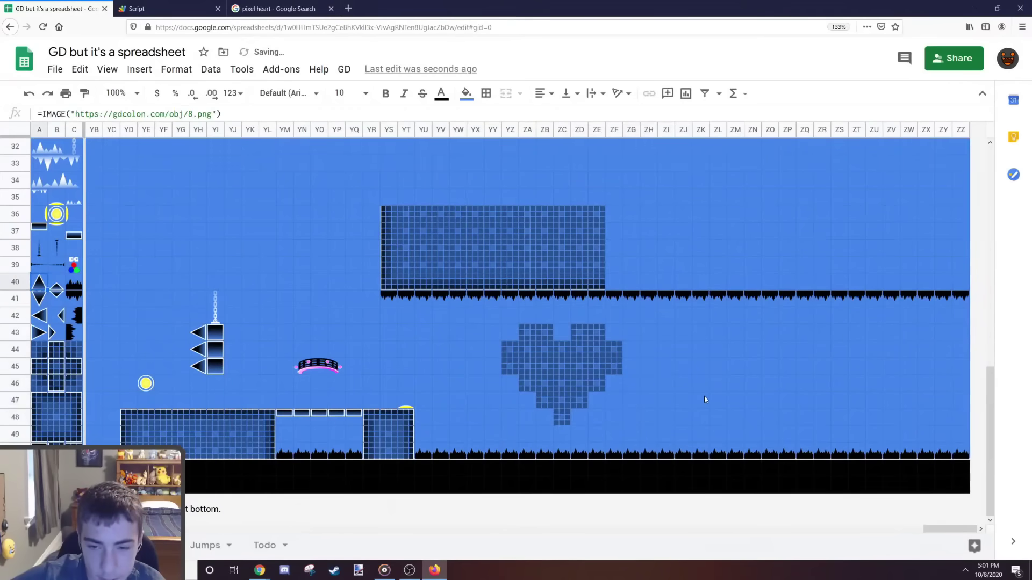
pyautogui.hotkey('ctrl', 'c')
pyautogui.click(704, 398)
pyautogui.hotkey('ctrl', 'v')
pyautogui.click(40, 299)
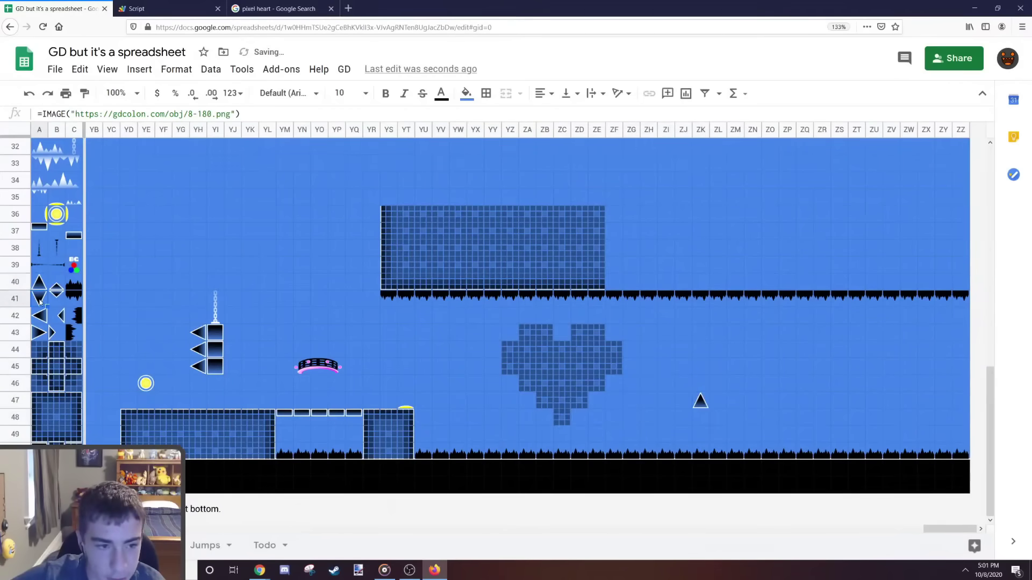
pyautogui.hotkey('ctrl', 'c')
pyautogui.click(706, 345)
pyautogui.hotkey('ctrl', 'v')
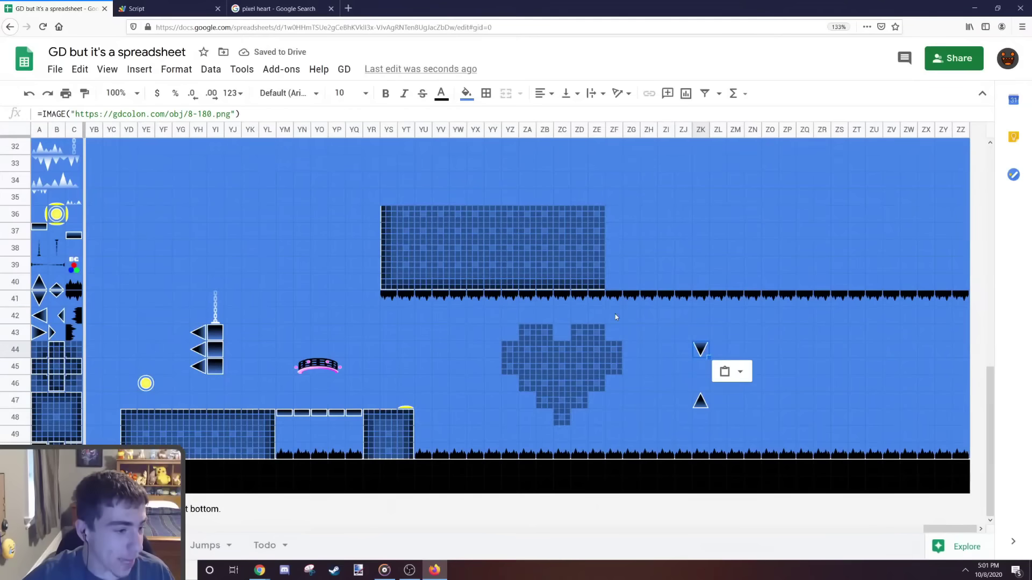
pyautogui.click(728, 352)
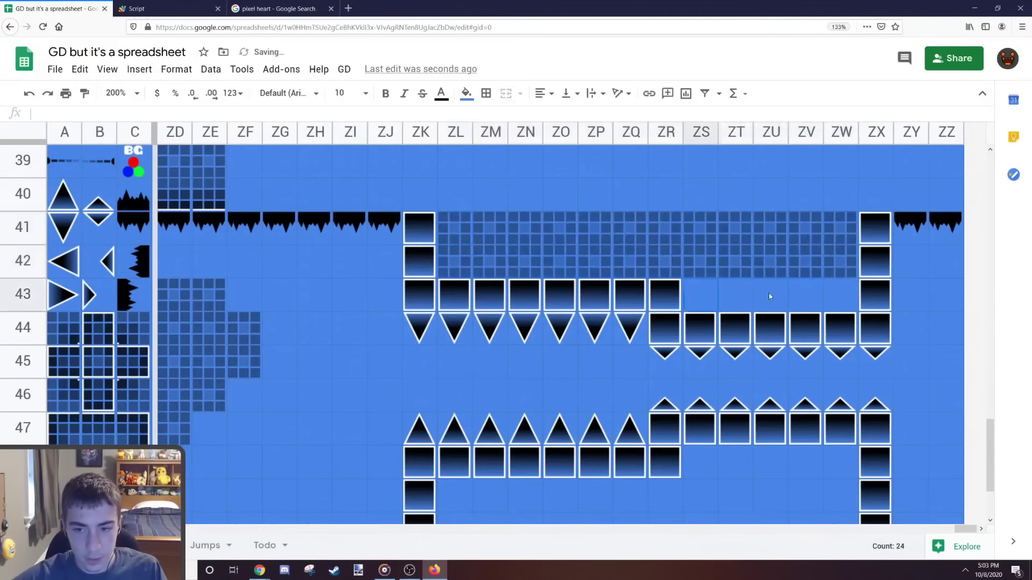
# Step: Fill the remaining gaps in the spike corridor's upper and lower walls, including ZS43:ZW43, ZL49:ZW50 and ZS48:ZW48, with grid blocks
pyautogui.moveTo(768, 293); pyautogui.dragTo(842, 295)
pyautogui.hotkey('ctrl', 'v')
pyautogui.scroll(-2, 590, 353)
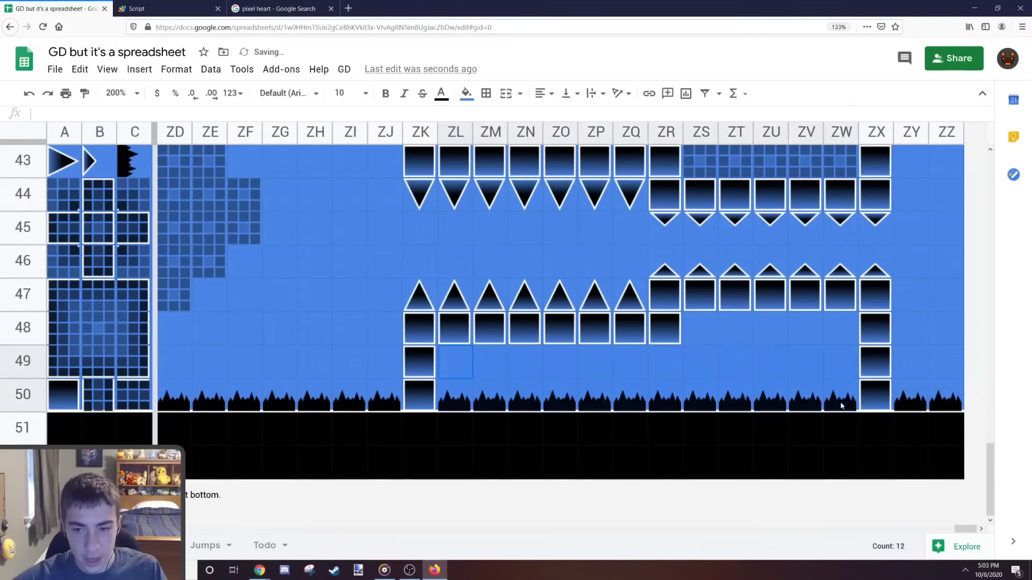
pyautogui.hotkey('ctrl', 'v')
pyautogui.moveTo(700, 328); pyautogui.dragTo(847, 340)
pyautogui.hotkey('ctrl', 'v')
pyautogui.click(938, 301)
pyautogui.scroll(1, 159, 374)
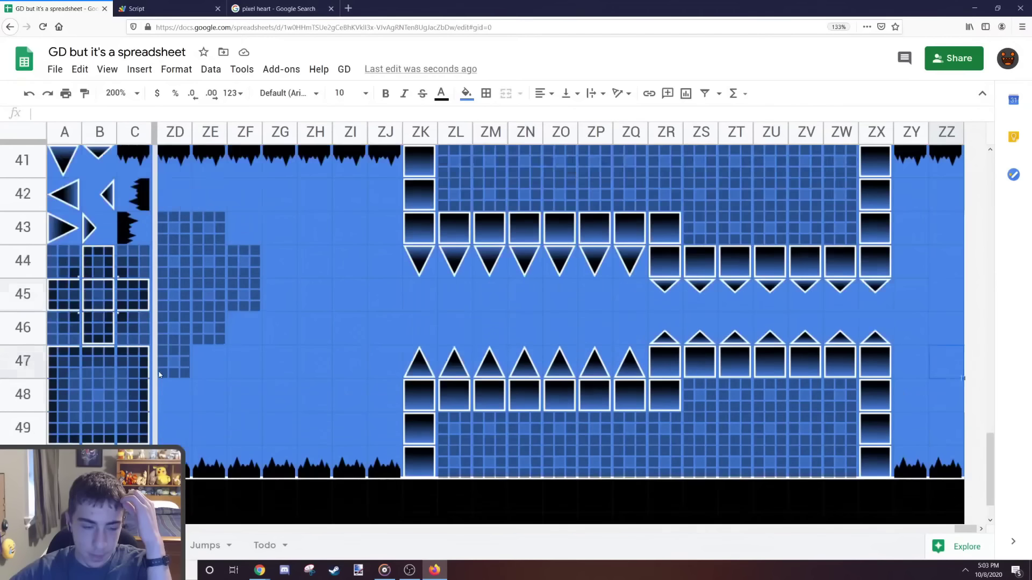
pyautogui.scroll(-1, 159, 375)
pyautogui.click(70, 359)
pyautogui.scroll(1, 766, 247)
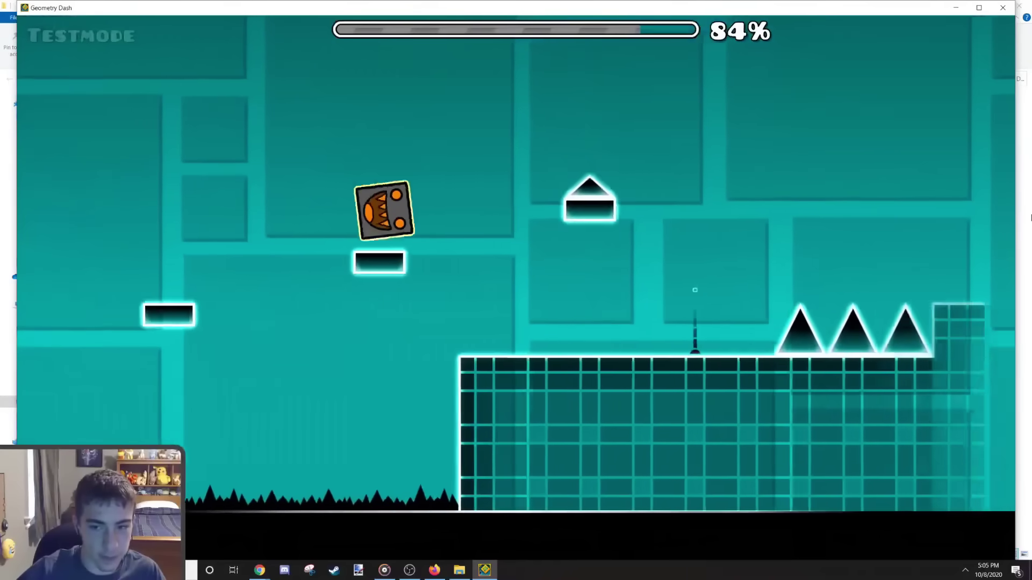
# Step: Play-test the level's last part in Geometry Dash, through the yellow orbs, the heart and the spike corridor
pyautogui.press('space')
pyautogui.press('space')
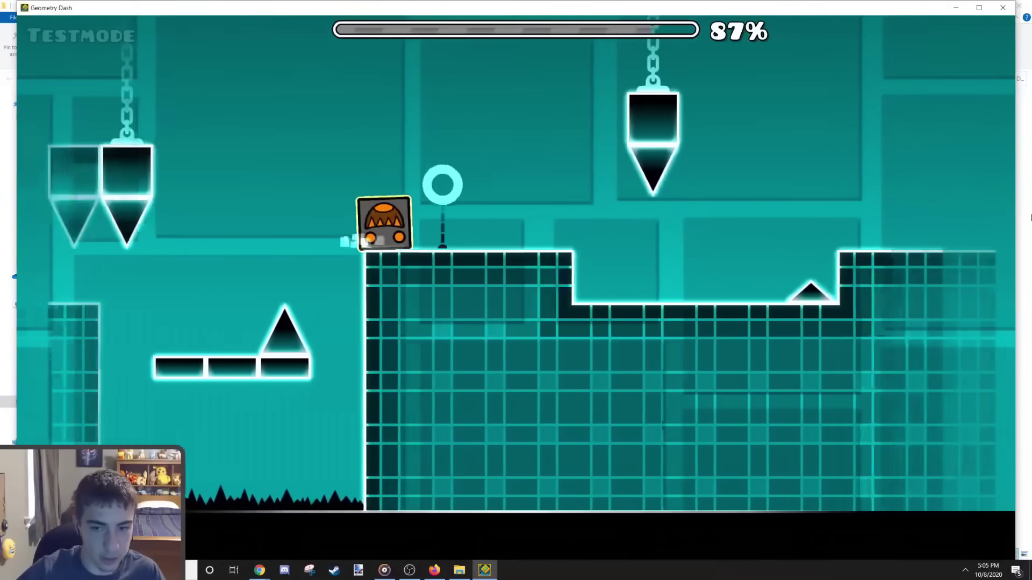
pyautogui.press('space')
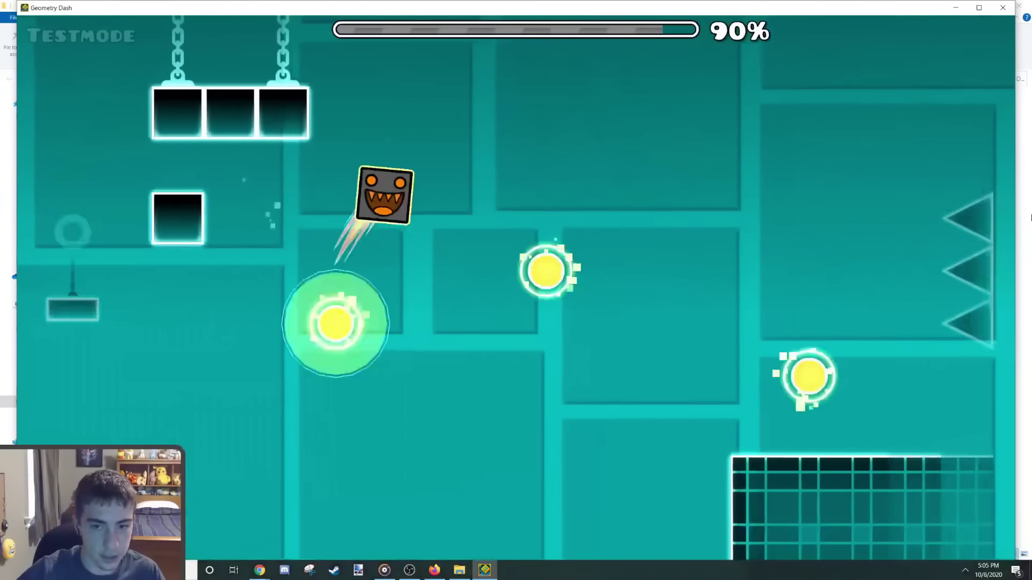
pyautogui.press('space')
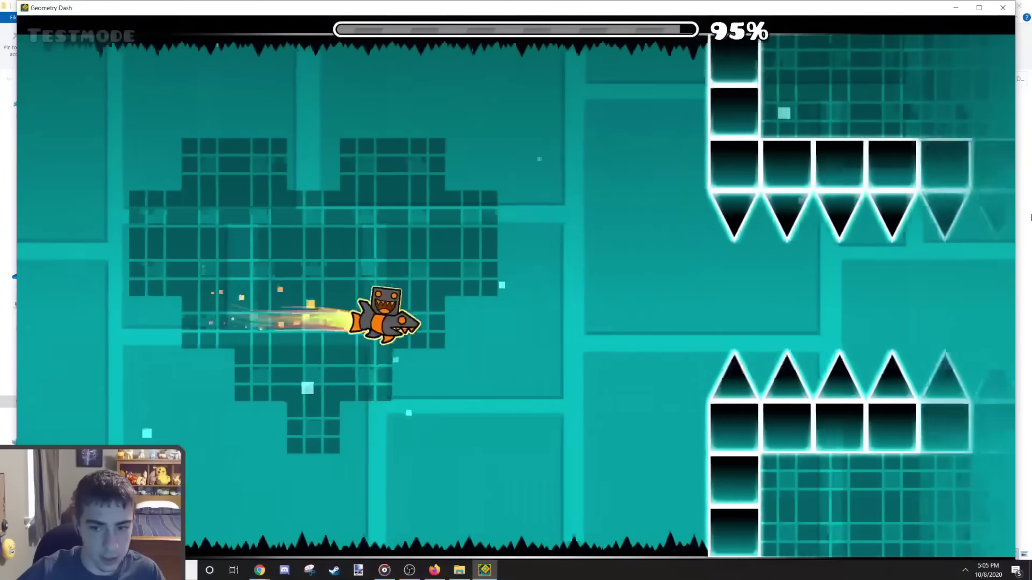
pyautogui.press('space')
pyautogui.press('space')
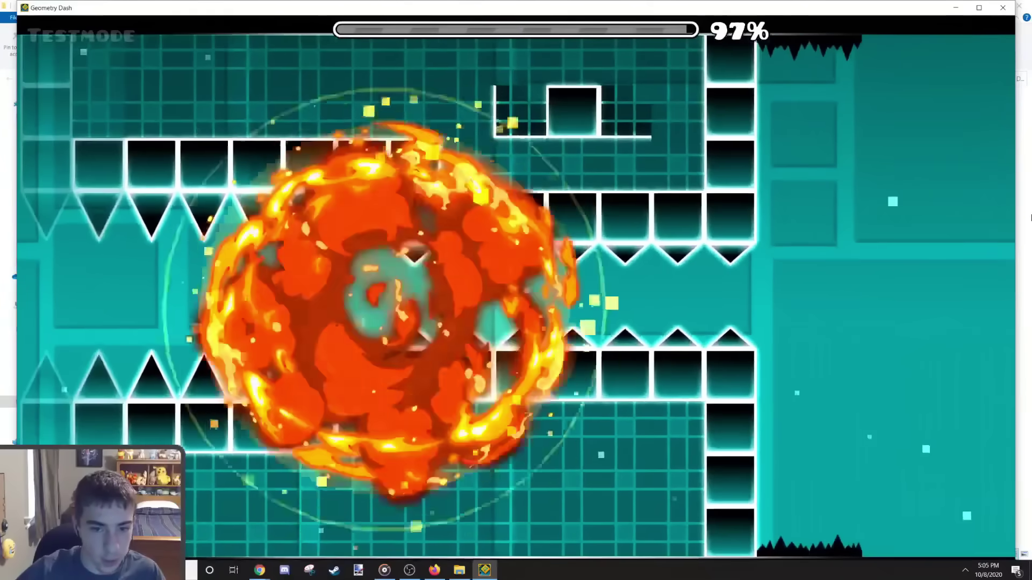
# Step: Leave the play test for the level editor and examine the imported final section with the heart and spike corridor
pyautogui.press('Escape')
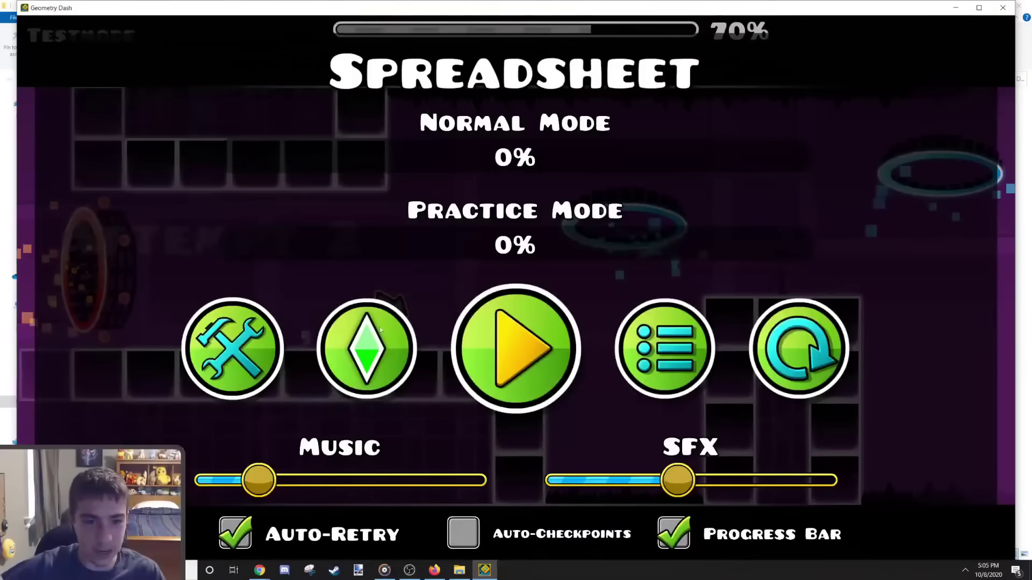
pyautogui.click(221, 351)
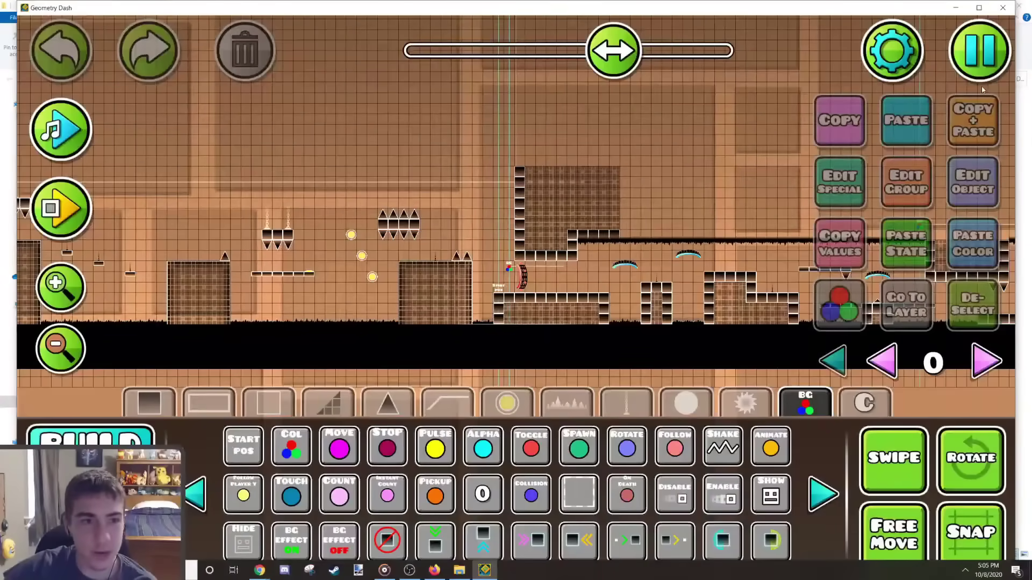
pyautogui.click(980, 67)
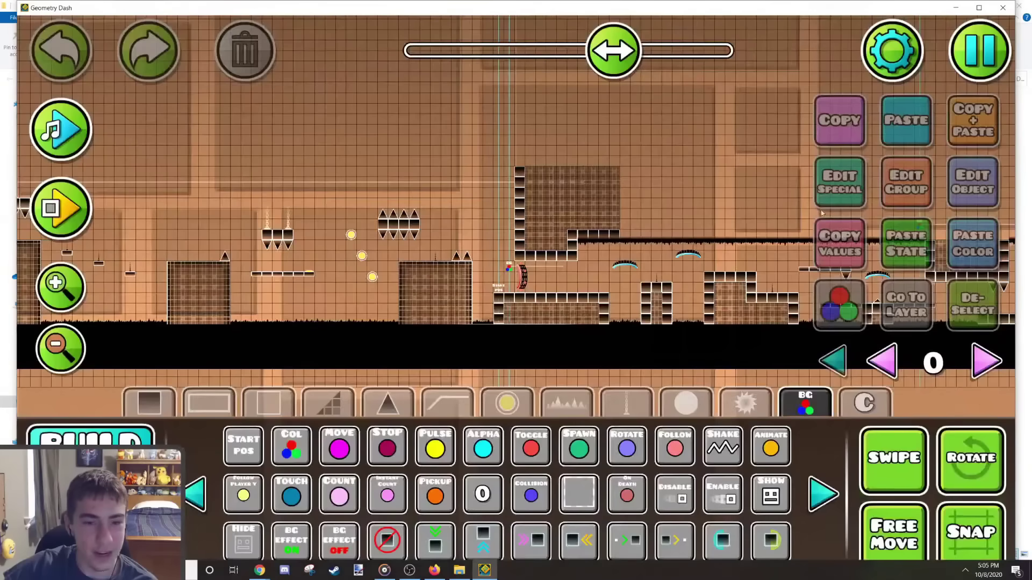
pyautogui.hscroll(20, 465, 254)
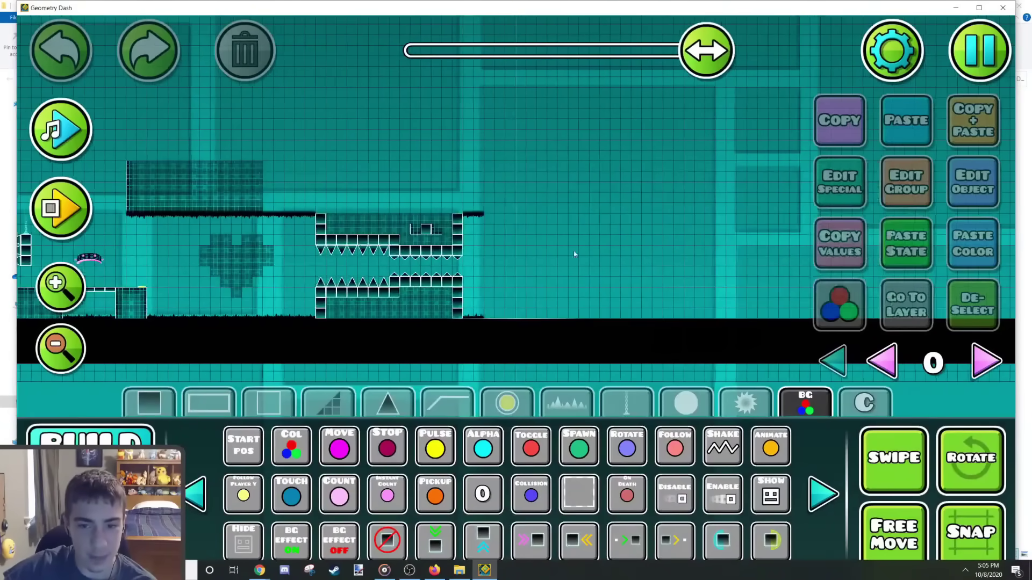
pyautogui.hscroll(-5, 588, 245)
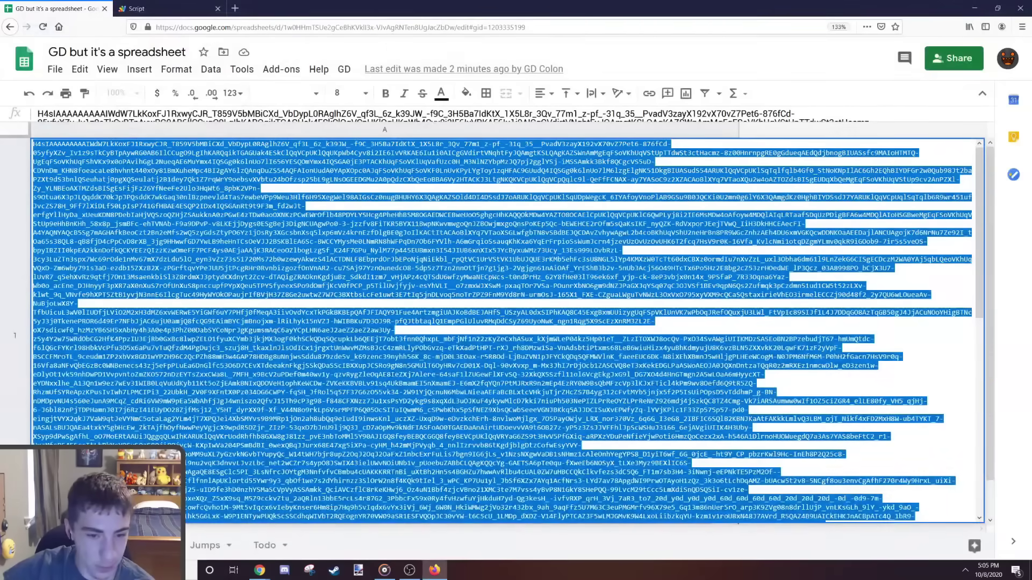
# Step: Switch to the Apps Script project and review Code.gs from the BG trigger code down to the uploadLevel parameters
pyautogui.hotkey('ctrl', 'v')
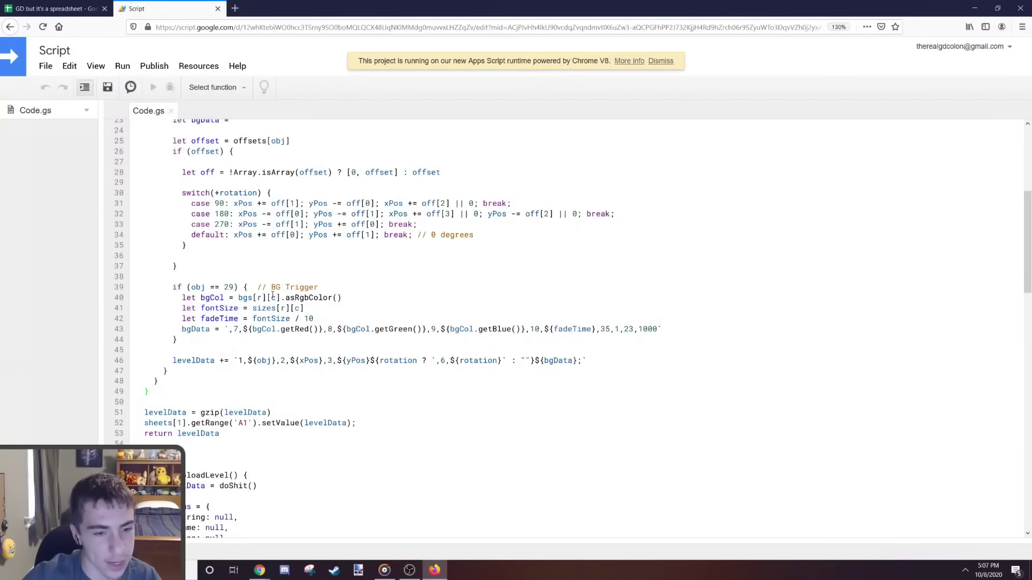
pyautogui.scroll(-10, 273, 296)
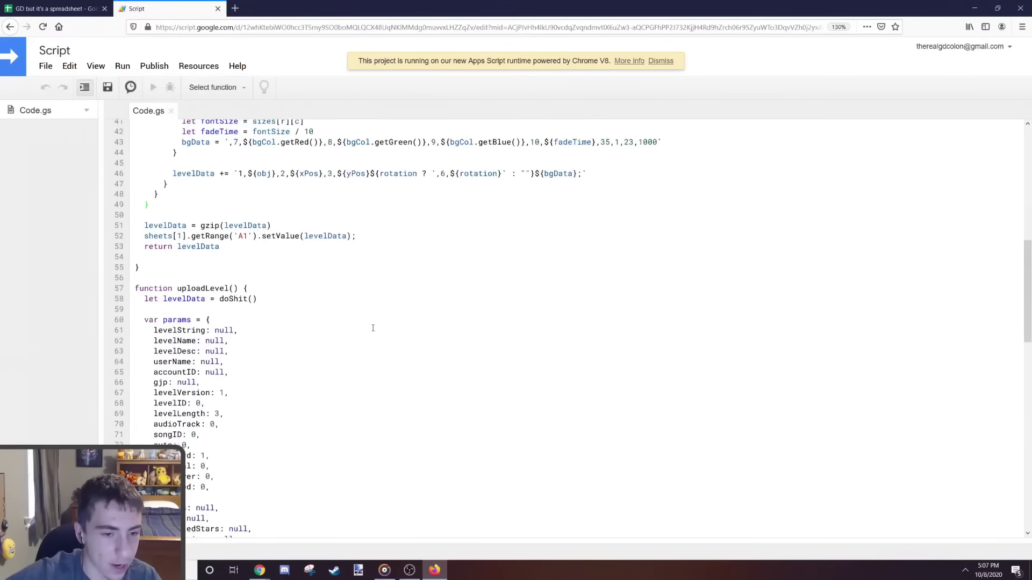
# Step: Examine the upload request's URL in Code.gs, from the boomlings.com database address to the uploadGJLevel21 endpoint
pyautogui.moveTo(315, 369); pyautogui.dragTo(412, 370)
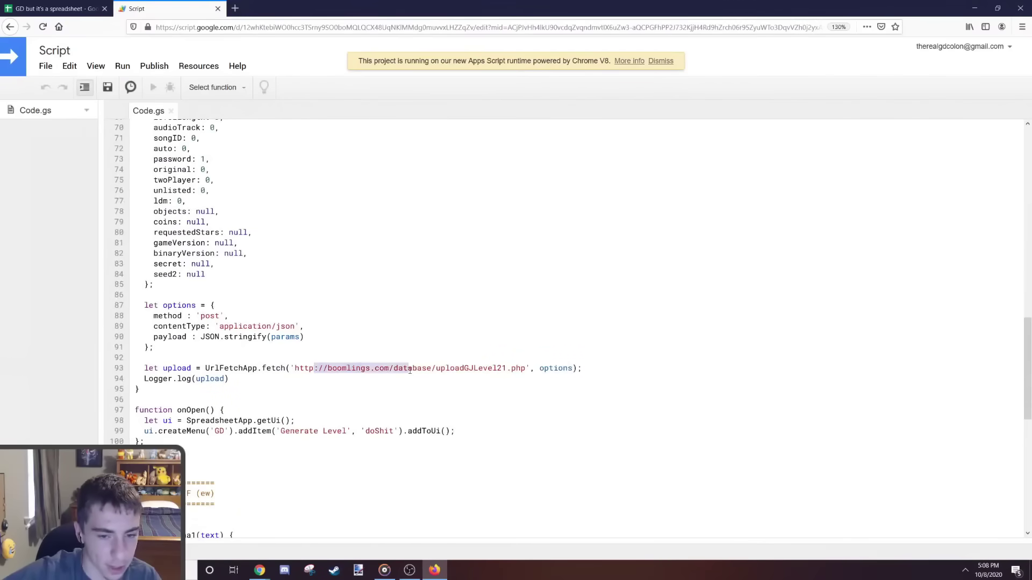
pyautogui.doubleClick(409, 370)
pyautogui.click(452, 375)
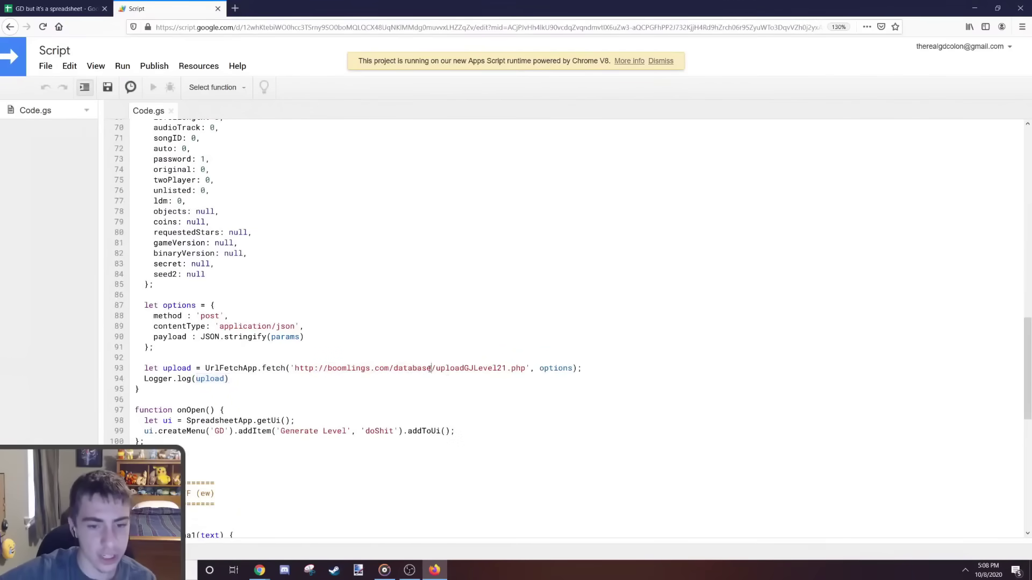
pyautogui.doubleClick(462, 368)
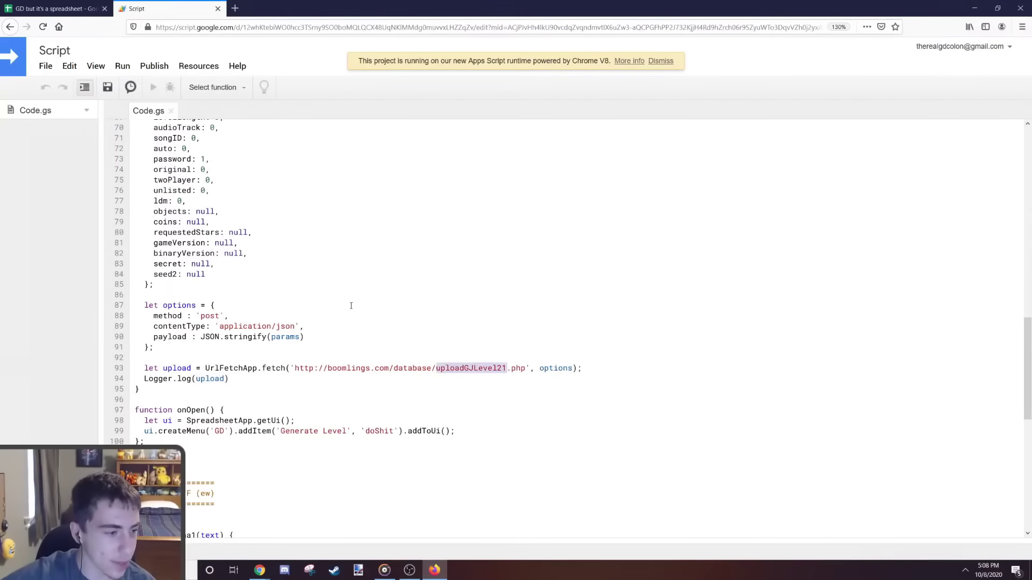
pyautogui.click(454, 376)
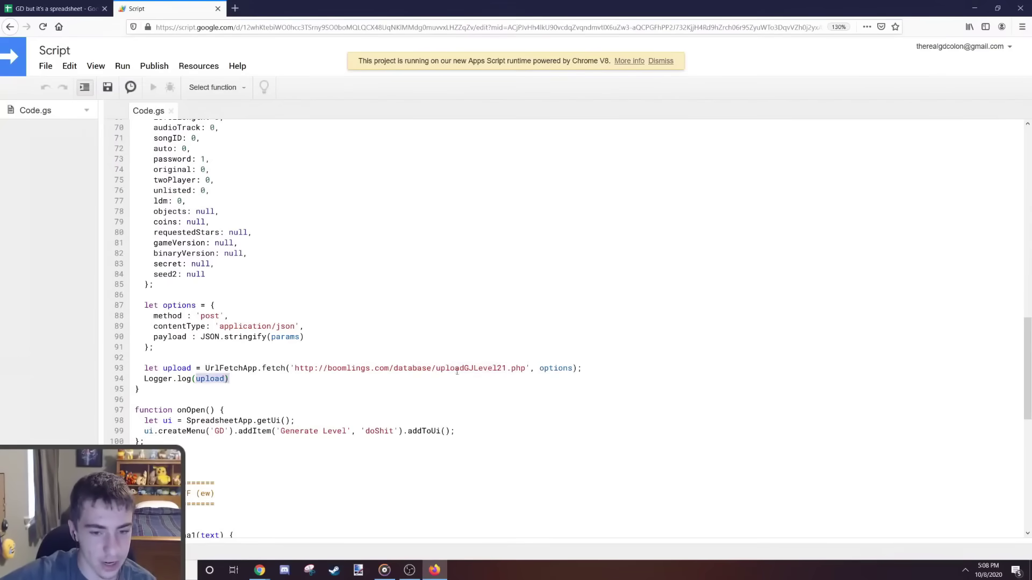
pyautogui.doubleClick(454, 370)
# Step: Review the uploadLevel parameters one by one, including levelString, levelName, songID and requestedStars, comparing them with the level sheet
pyautogui.scroll(5, 236, 345)
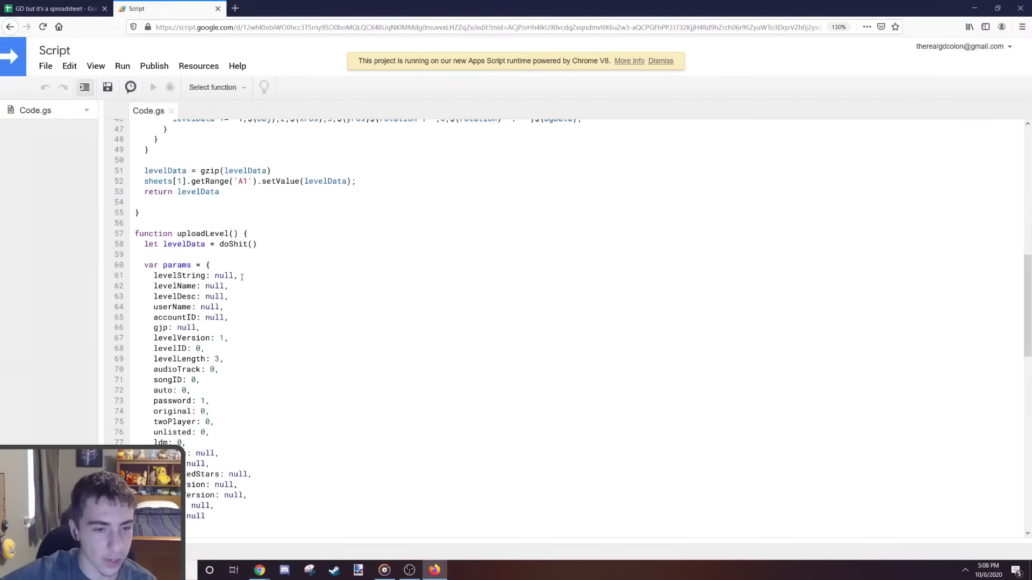
pyautogui.moveTo(242, 277); pyautogui.dragTo(61, 281)
pyautogui.hotkey('ctrl', 'pageup')
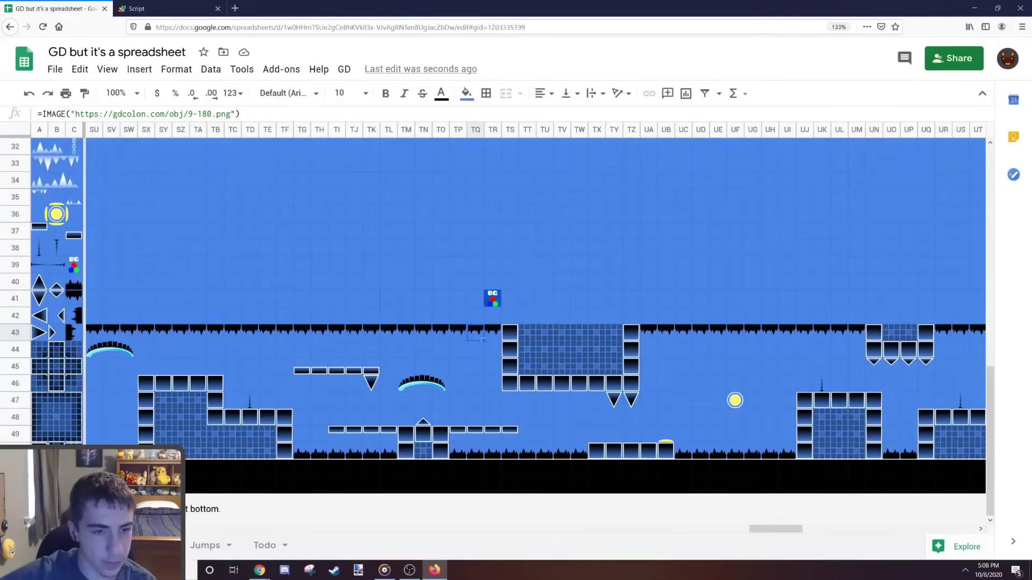
pyautogui.hotkey('ctrl', 'pagedown')
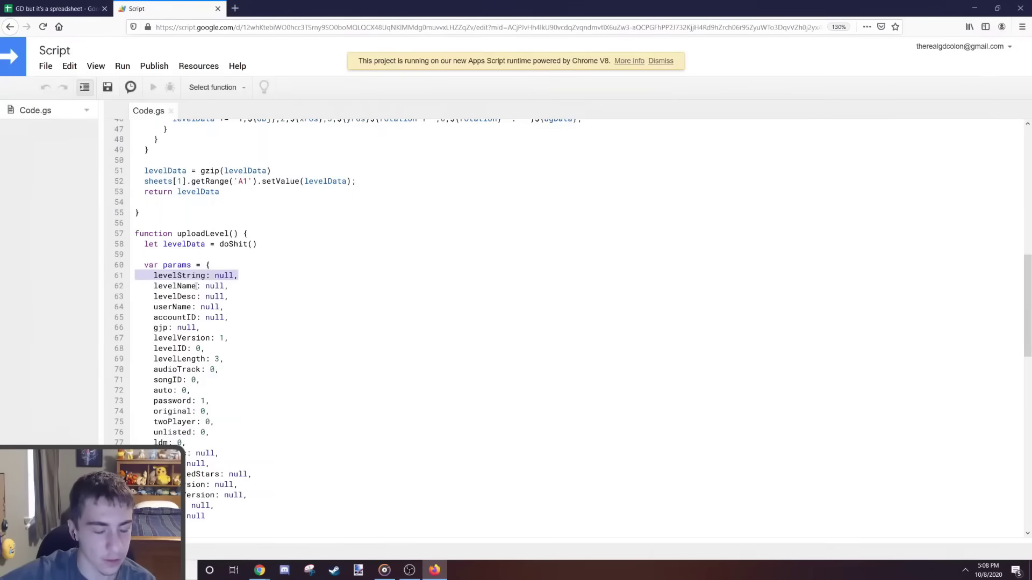
pyautogui.click(226, 286)
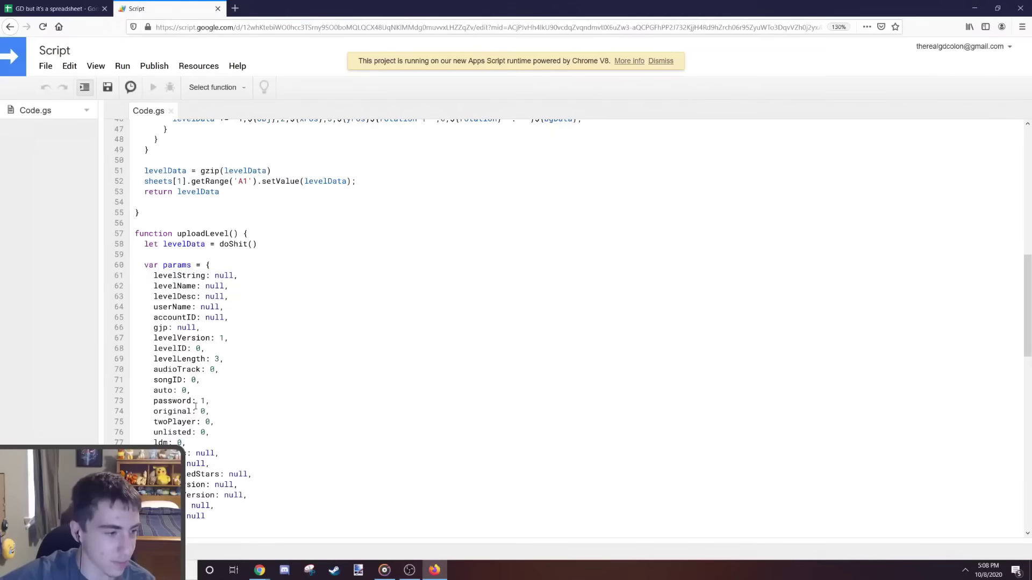
pyautogui.scroll(-2, 215, 418)
pyautogui.doubleClick(238, 414)
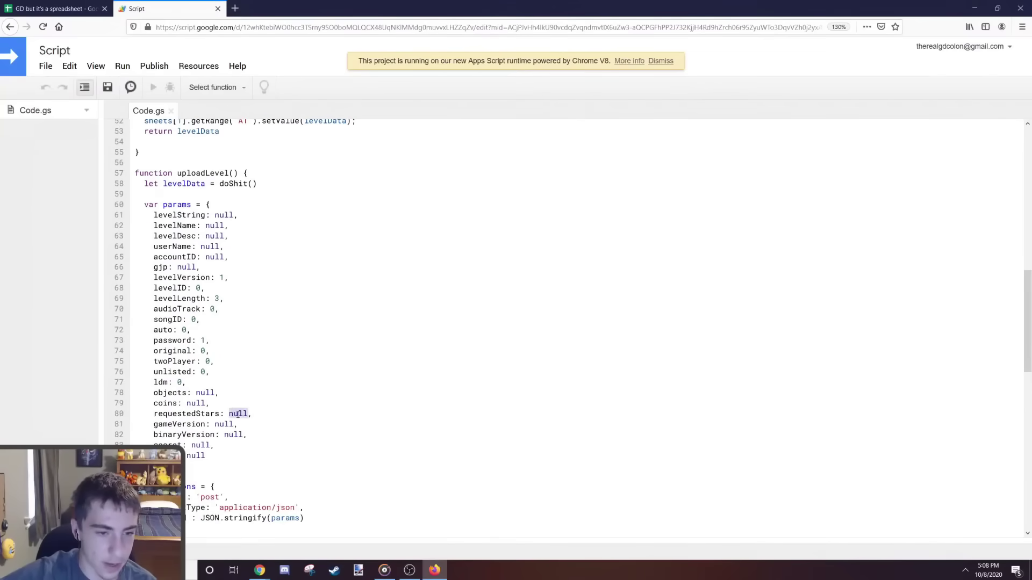
pyautogui.click(191, 319)
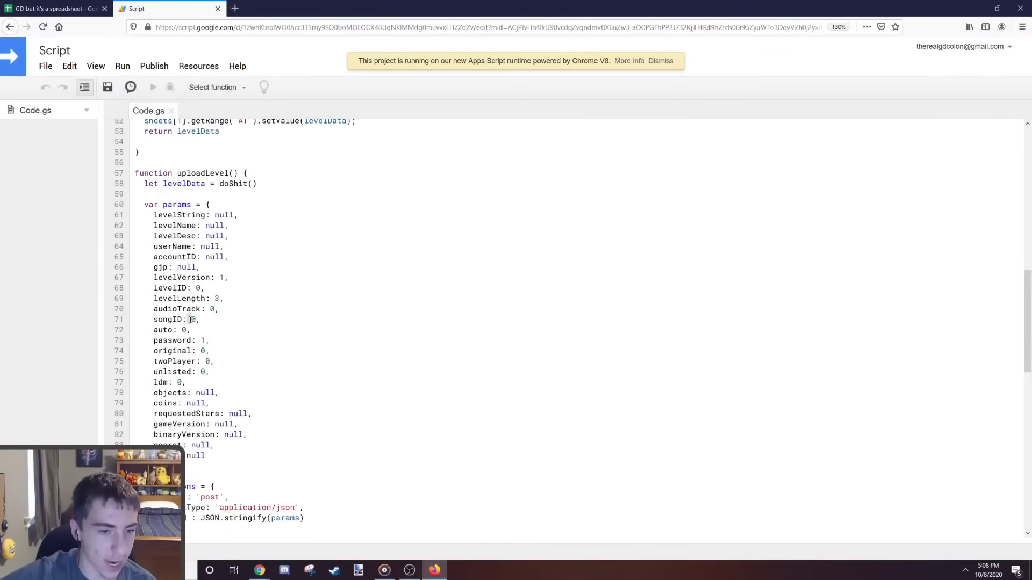
pyautogui.scroll(1, 479, 295)
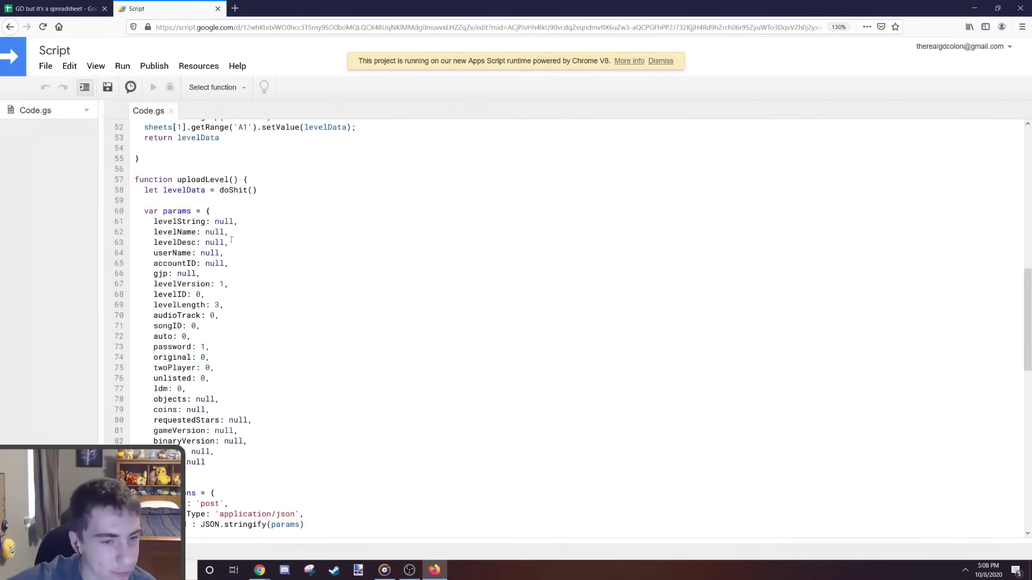
pyautogui.doubleClick(223, 222)
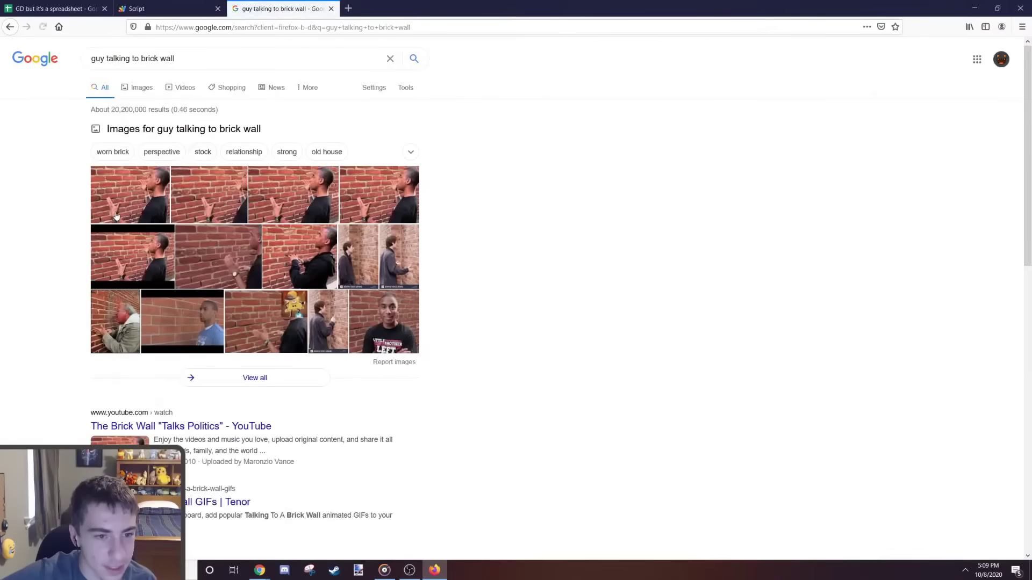
# Step: Open the first image result for "guy talking to brick wall"
pyautogui.click(115, 215)
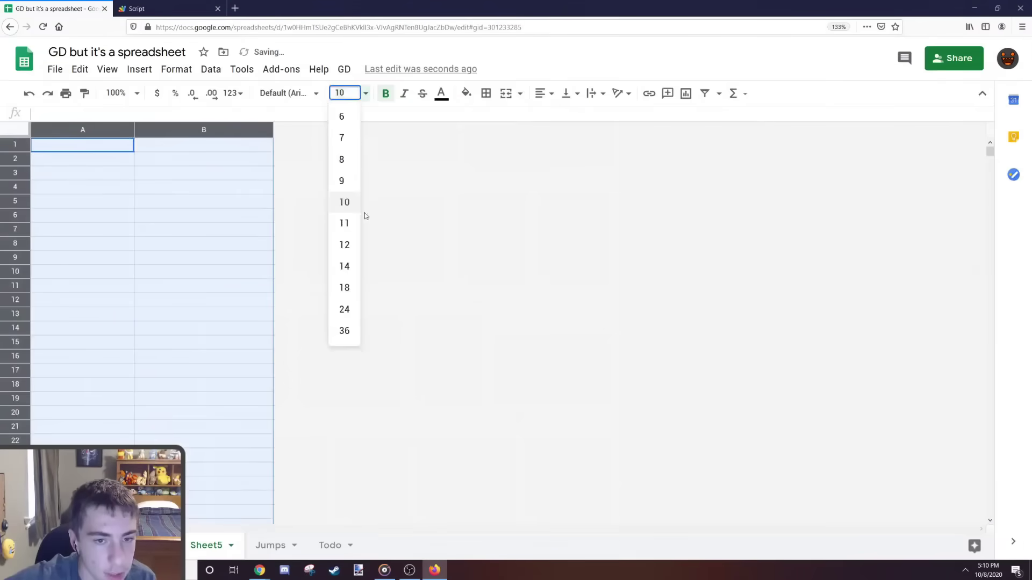
# Step: Set the font size of columns A and B in Sheet5 to 18
pyautogui.click(345, 288)
pyautogui.click(204, 285)
pyautogui.click(99, 149)
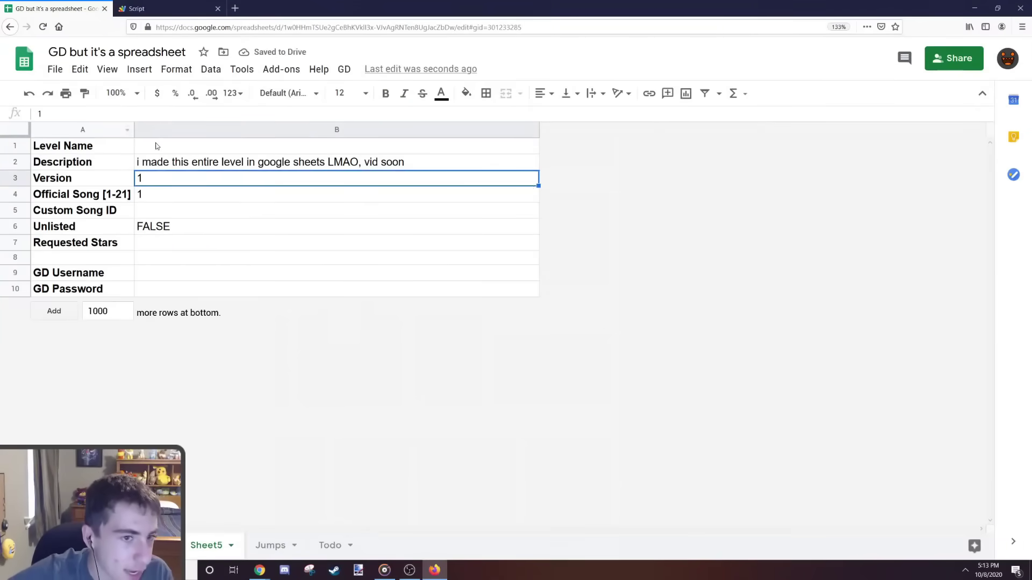
# Step: Enter 4 as the requested stars and Sheetsteo as the level name in the upload settings sheet
pyautogui.click(156, 145)
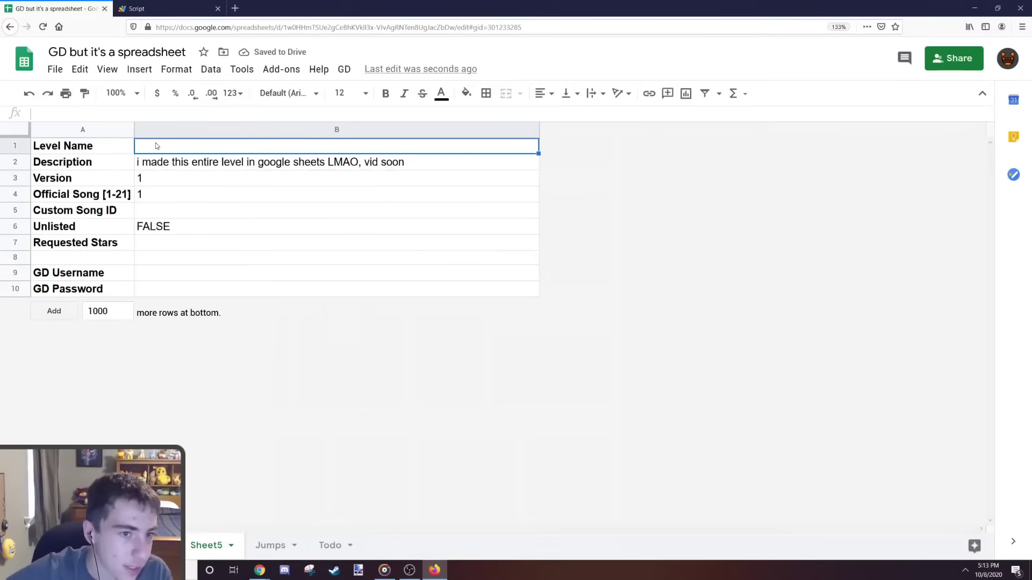
pyautogui.click(252, 243)
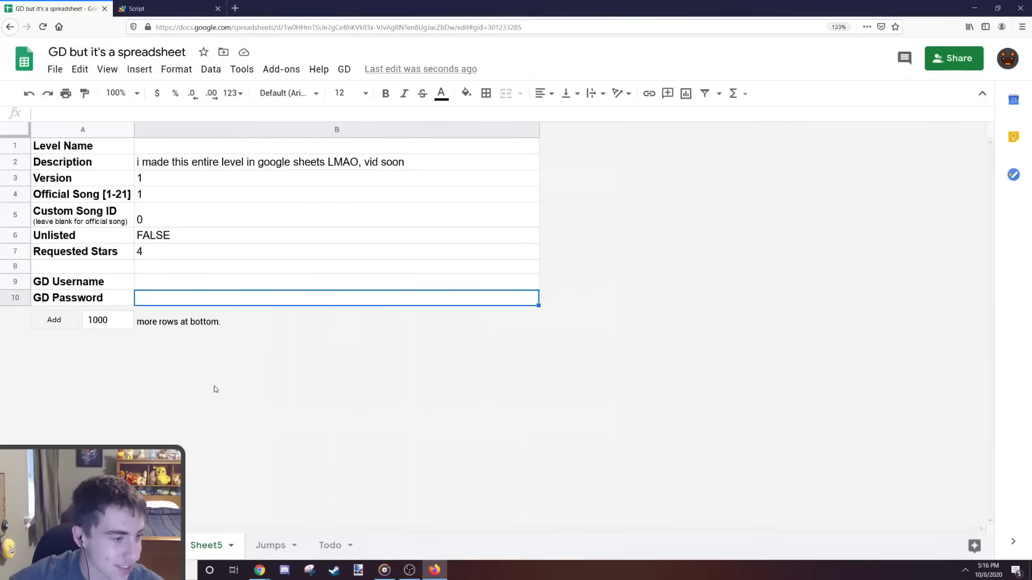
pyautogui.click(145, 151)
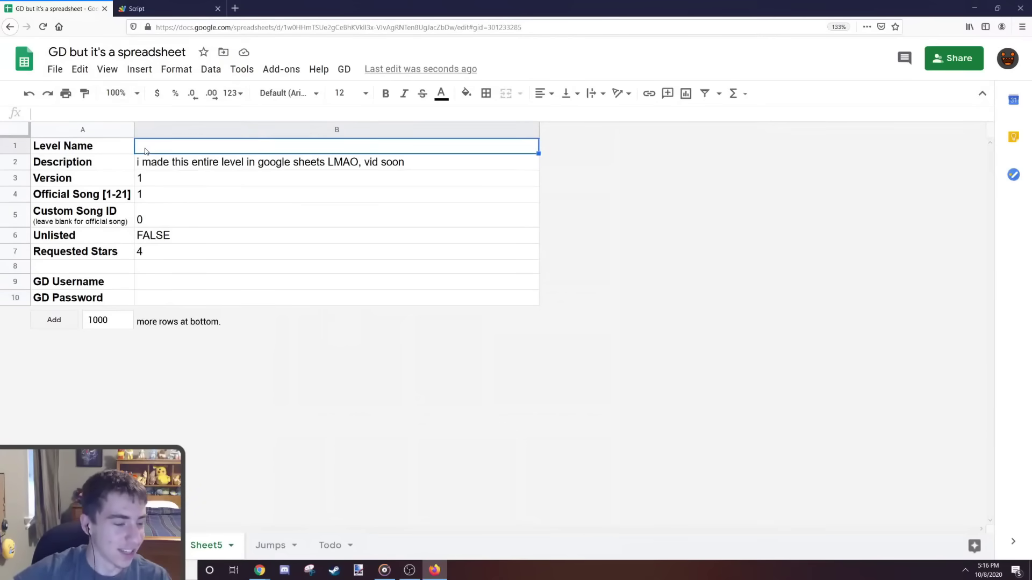
pyautogui.write('Sheetsteo')
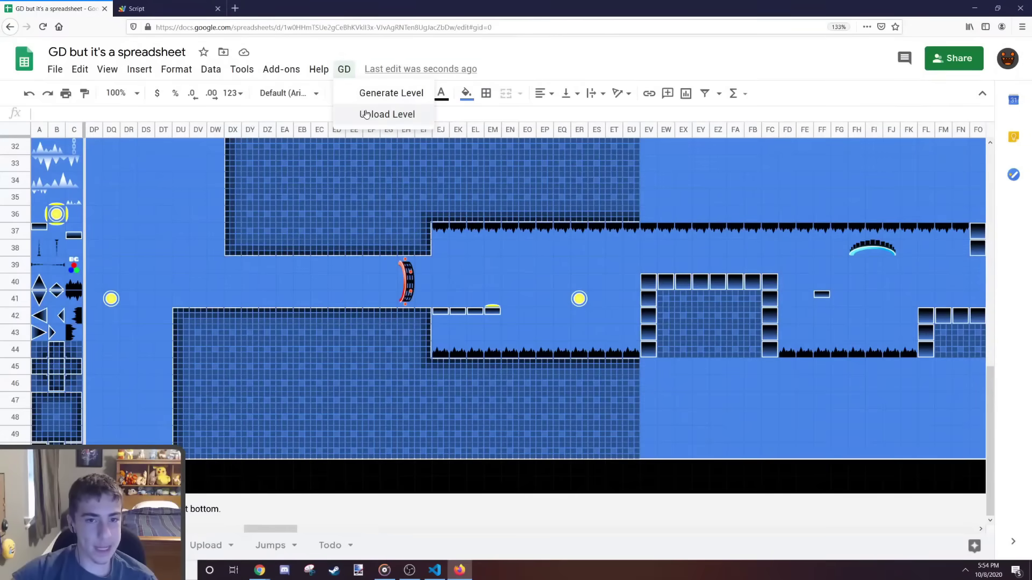
# Step: Run Upload Level from the spreadsheet's custom GD commands and check the creator's level list on GDBrowser
pyautogui.click(365, 115)
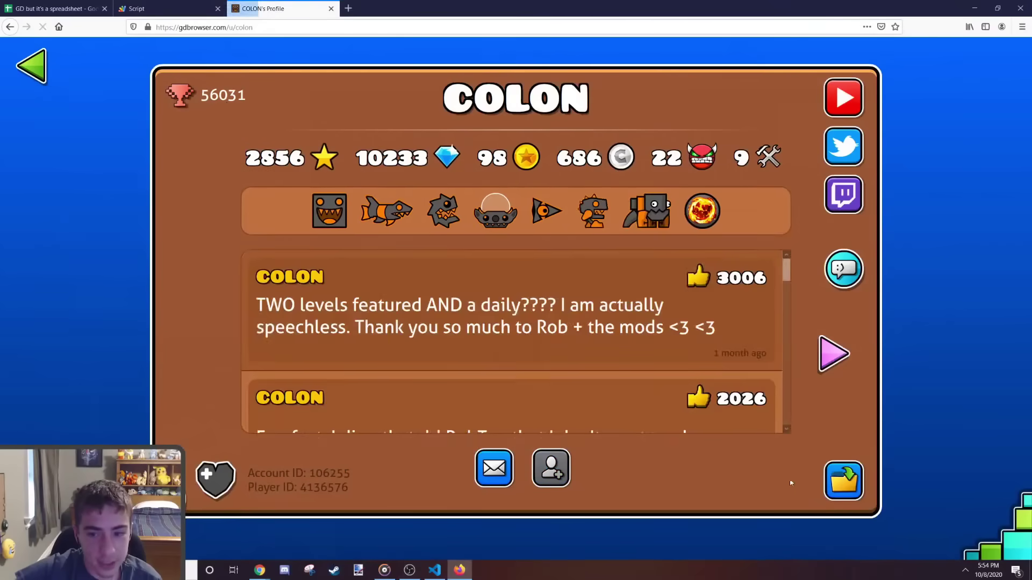
pyautogui.click(834, 480)
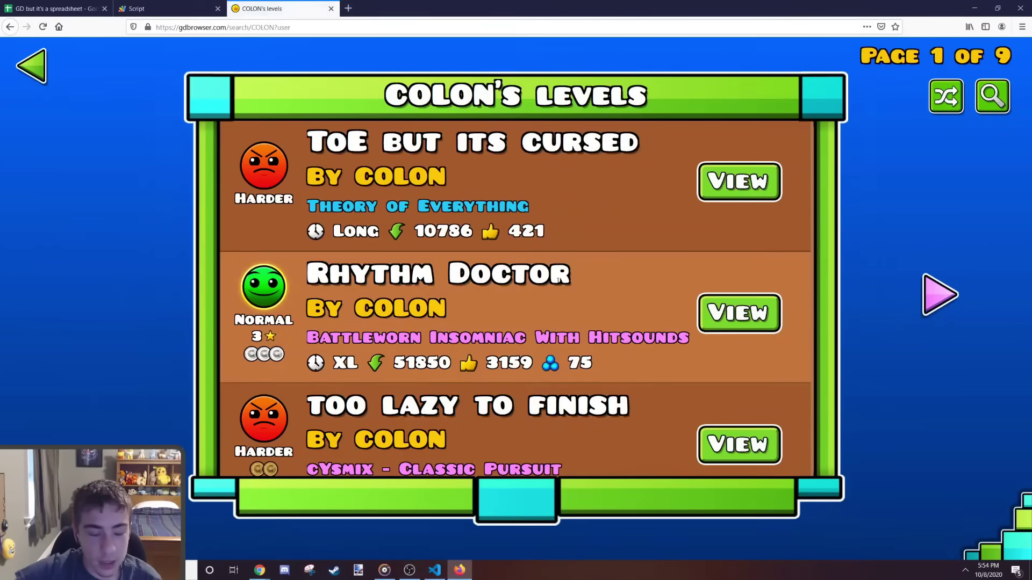
pyautogui.press('XF86AudioPlay')
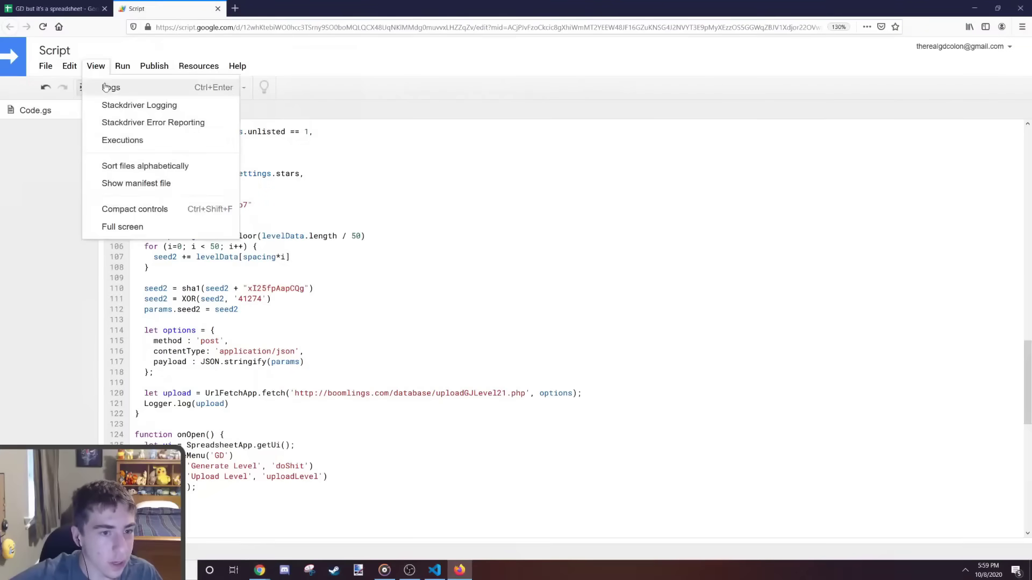
# Step: Check the Apps Script logs for the uploadLevel run's server response
pyautogui.click(115, 86)
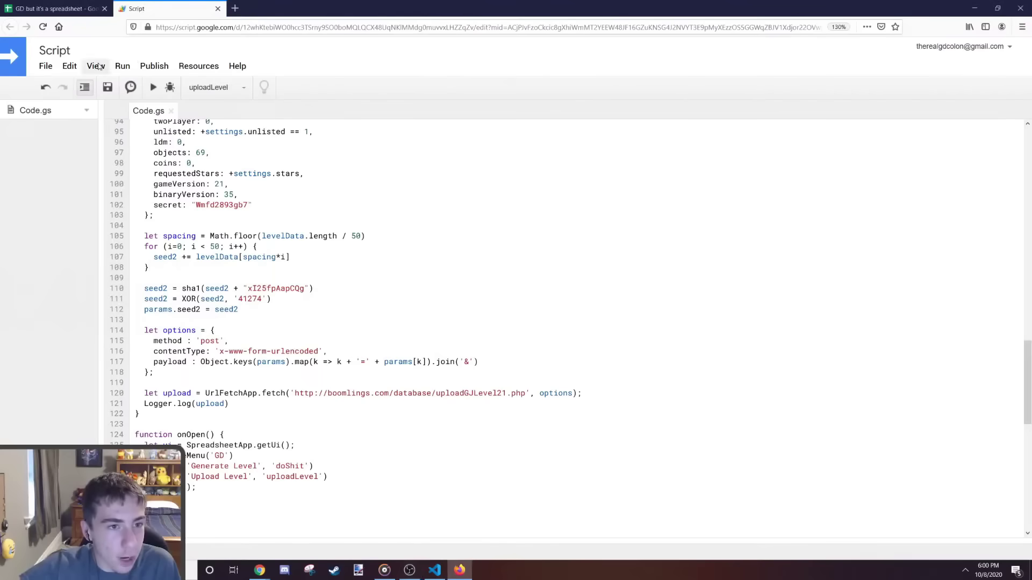
pyautogui.click(98, 64)
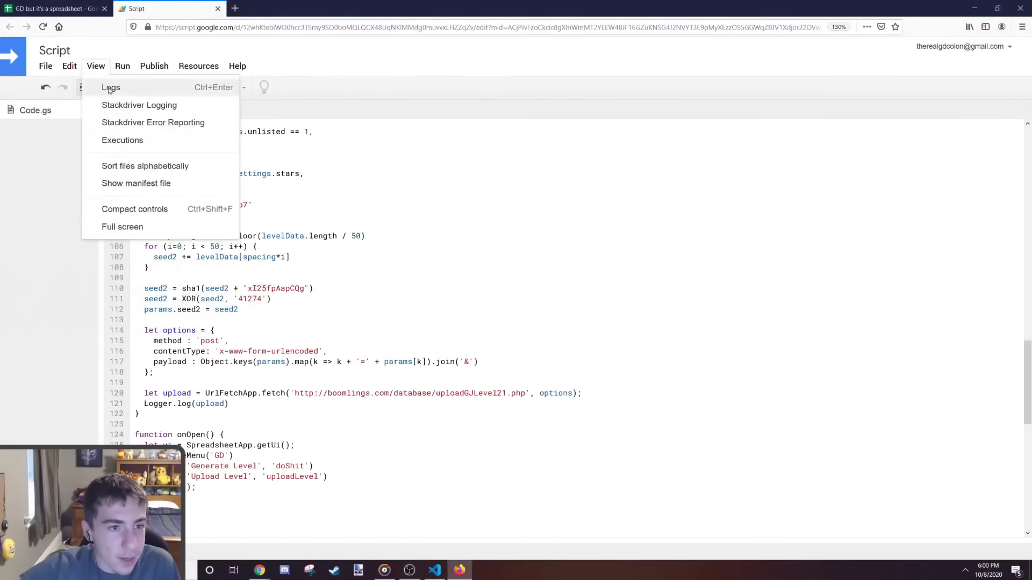
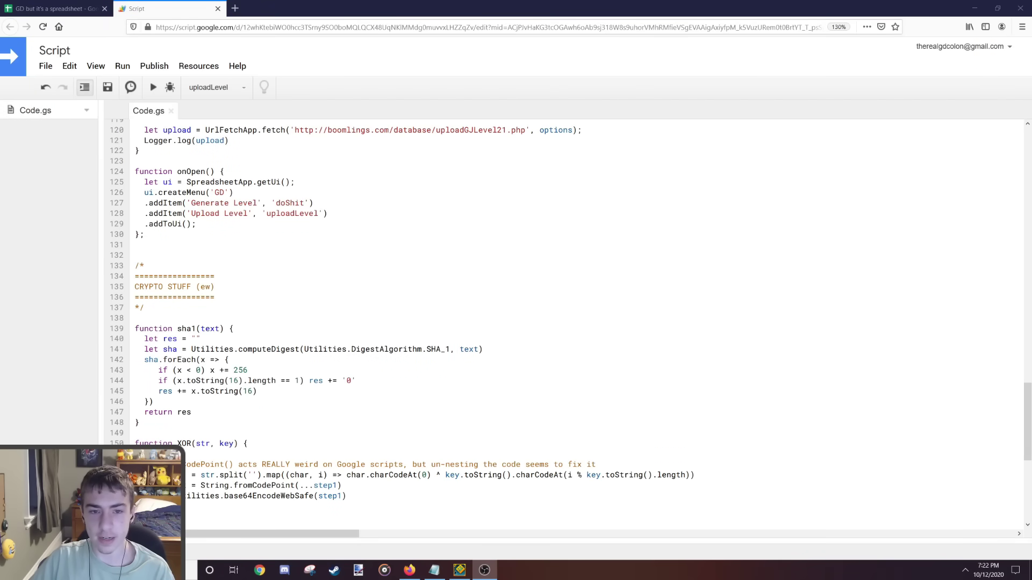
# Step: Review the levelInfo function and the filled-in uploadLevel parameters in Code.gs, starting with levelString
pyautogui.scroll(20, 287, 254)
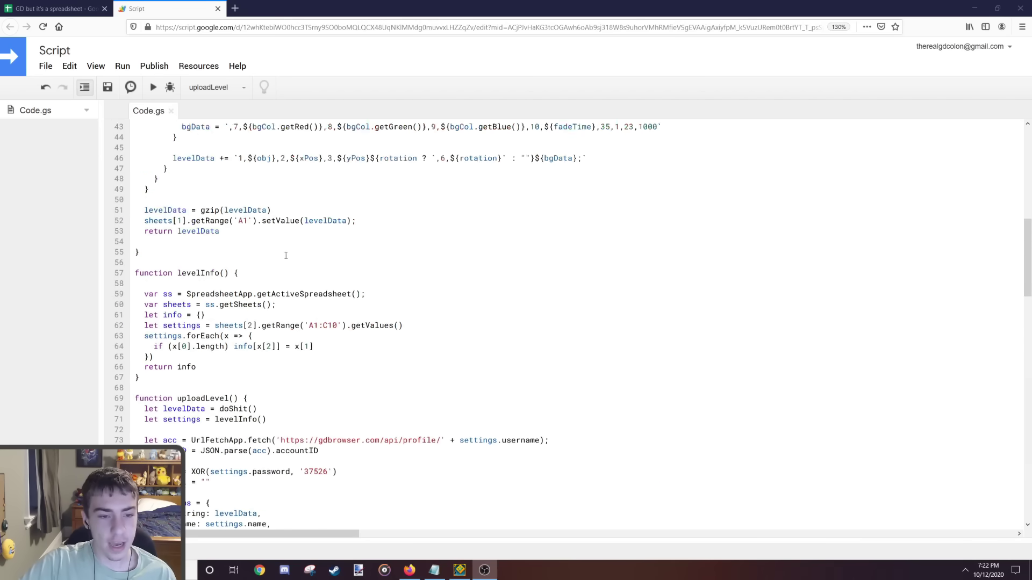
pyautogui.scroll(-8, 287, 254)
pyautogui.scroll(-2, 255, 236)
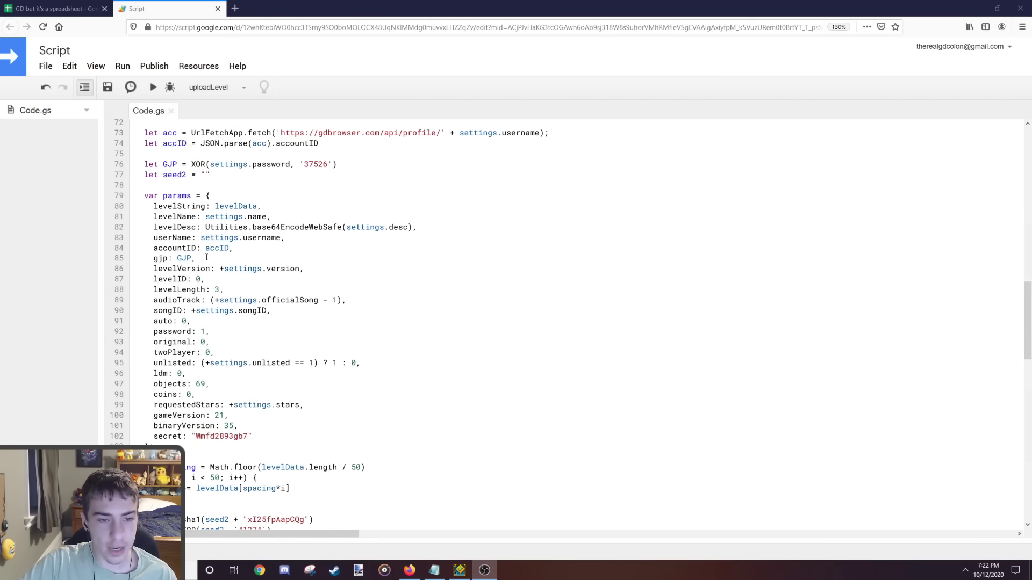
pyautogui.doubleClick(180, 207)
pyautogui.click(183, 207)
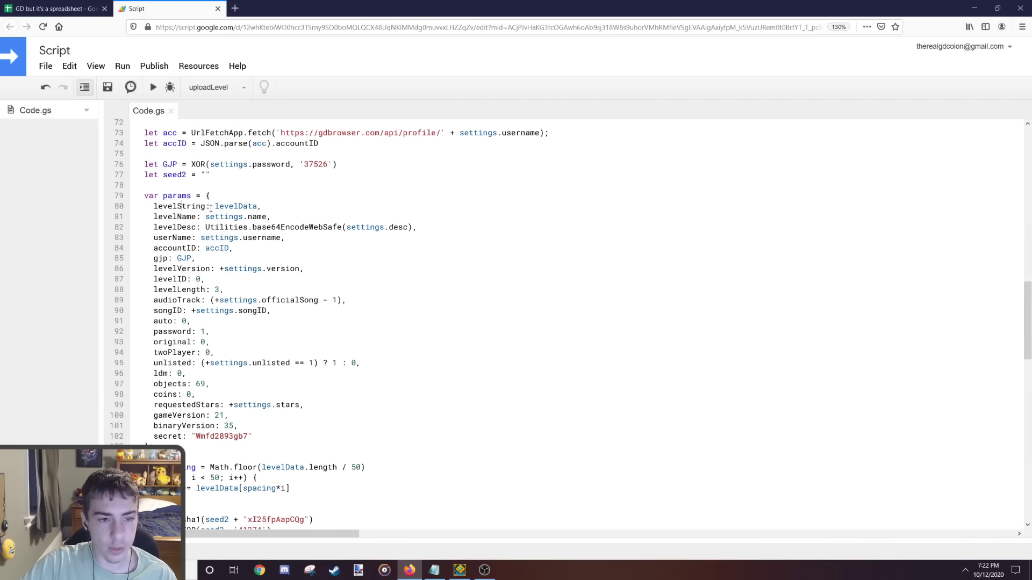
# Step: Examine the levelConfig string, the offsets table and the XOR function in the lower part of Code.gs
pyautogui.scroll(-20, 189, 230)
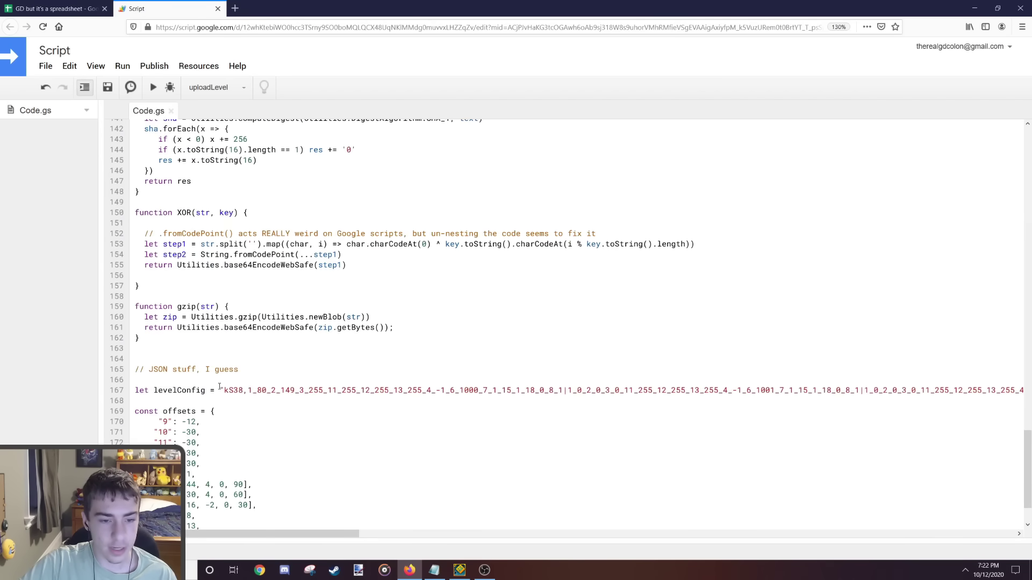
pyautogui.moveTo(224, 390); pyautogui.dragTo(535, 390)
pyautogui.click(535, 390)
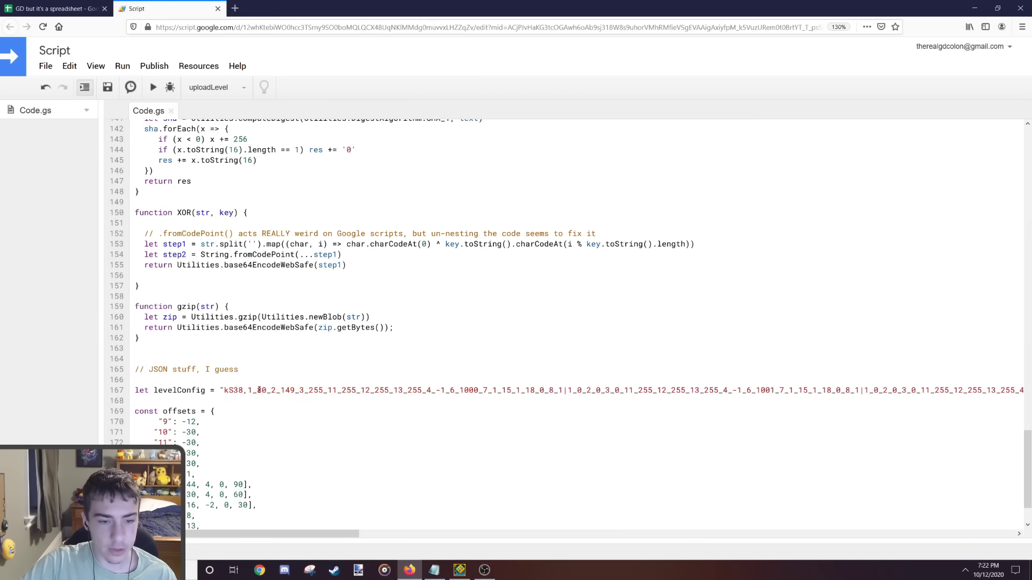
pyautogui.scroll(-2, 596, 313)
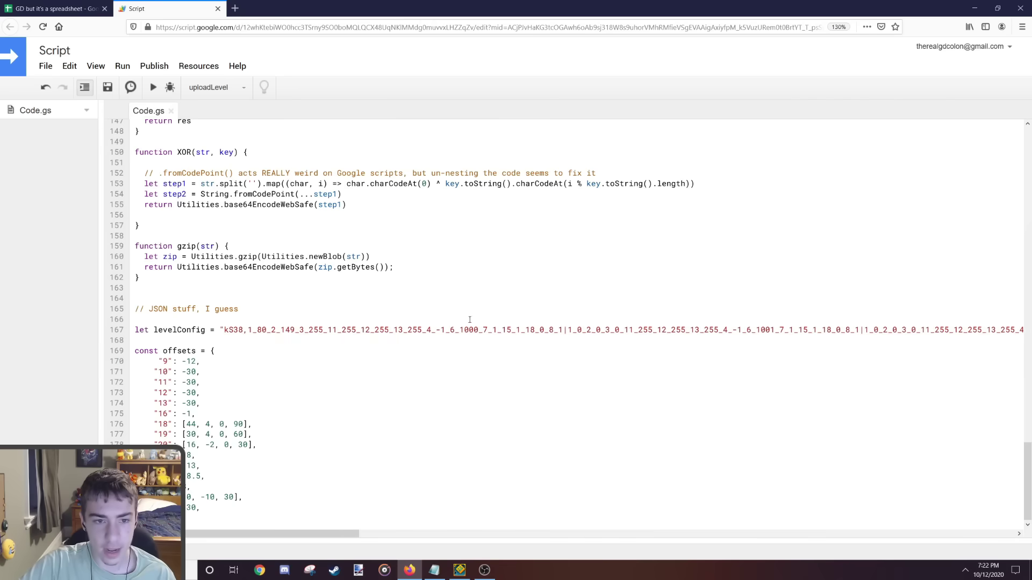
pyautogui.scroll(4, 206, 290)
pyautogui.doubleClick(181, 274)
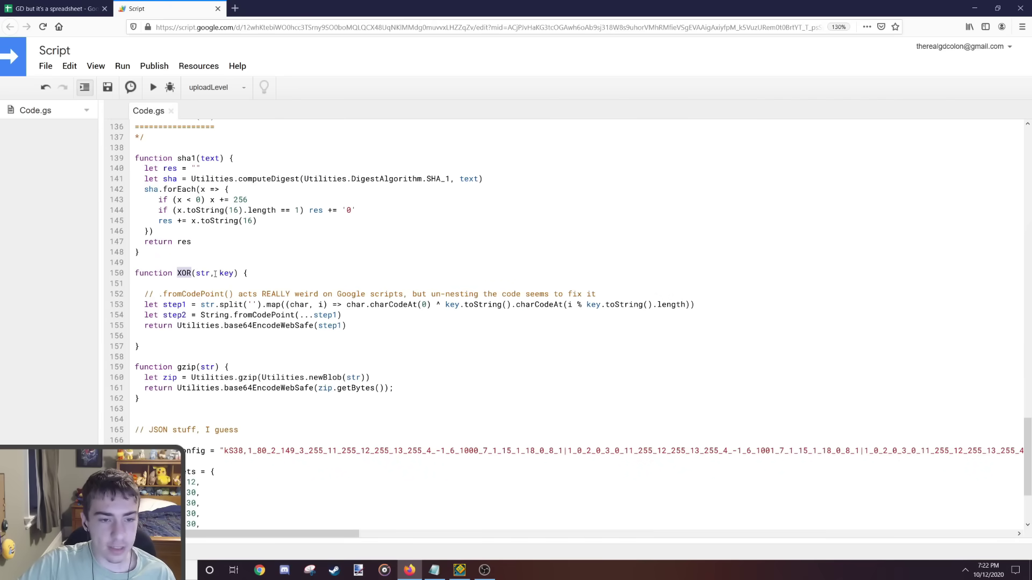
pyautogui.click(183, 273)
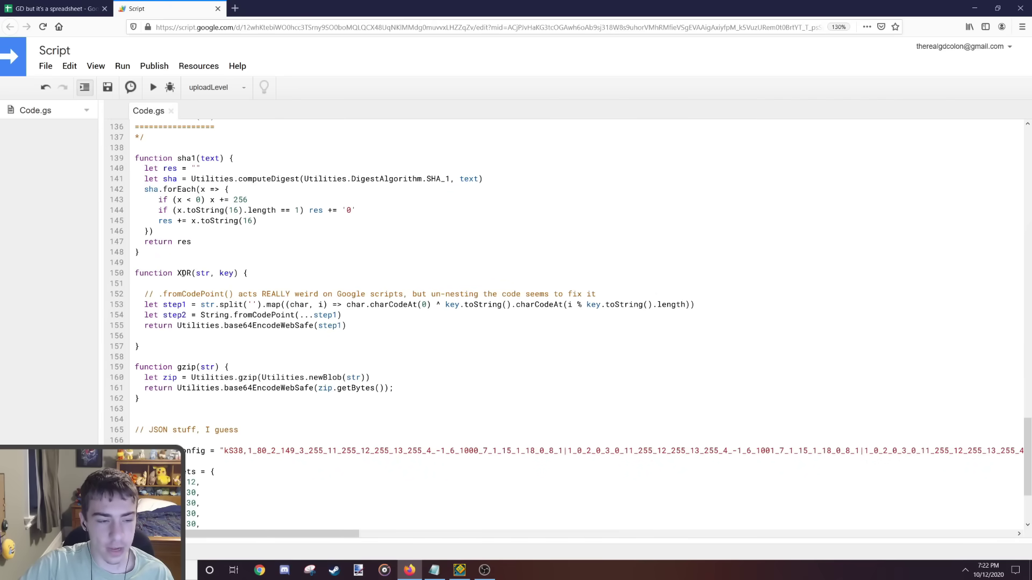
# Step: Run the uploadLevel function from Code.gs and check its server response in the script logs
pyautogui.scroll(12, 197, 283)
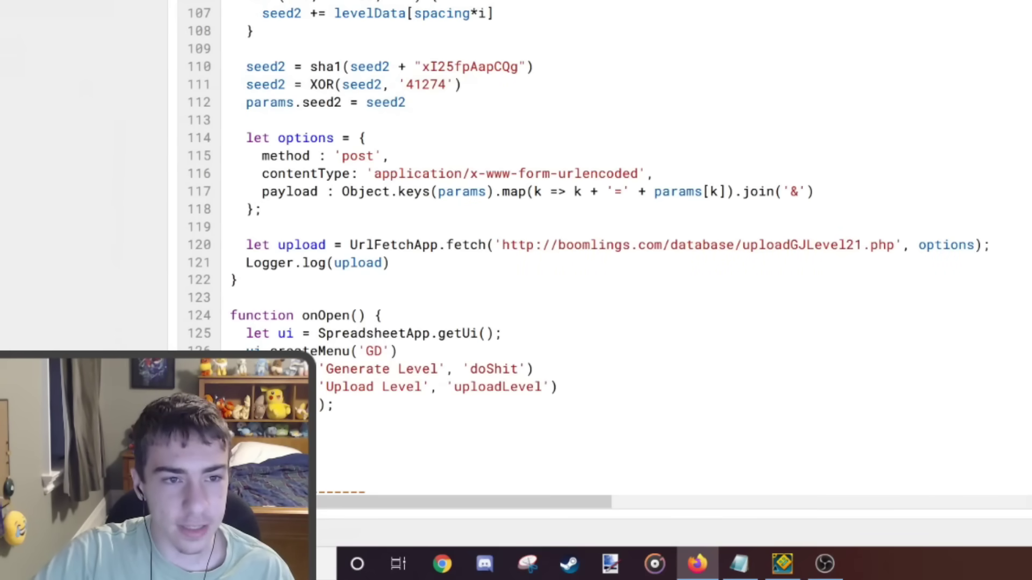
pyautogui.click(154, 88)
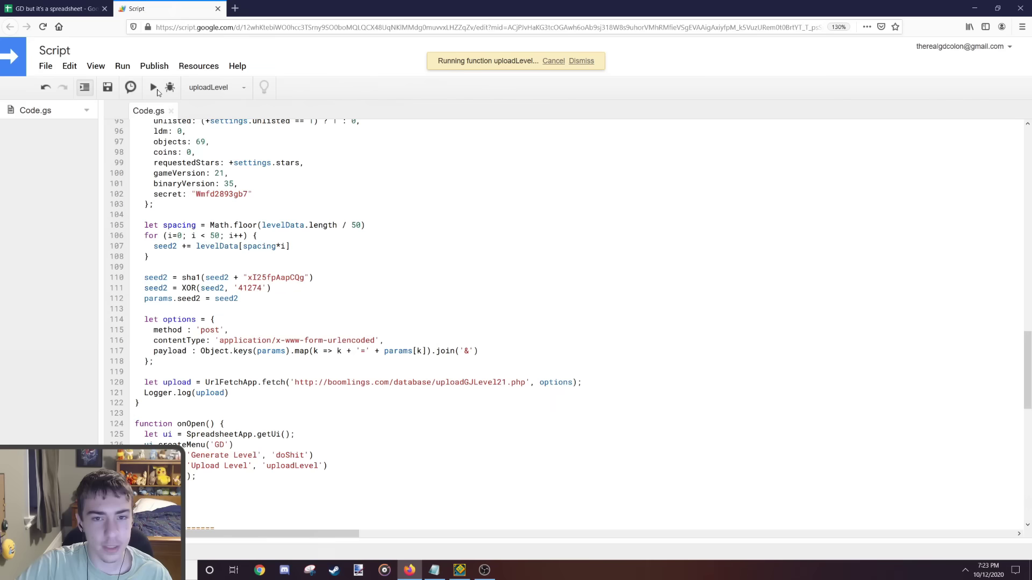
pyautogui.click(106, 65)
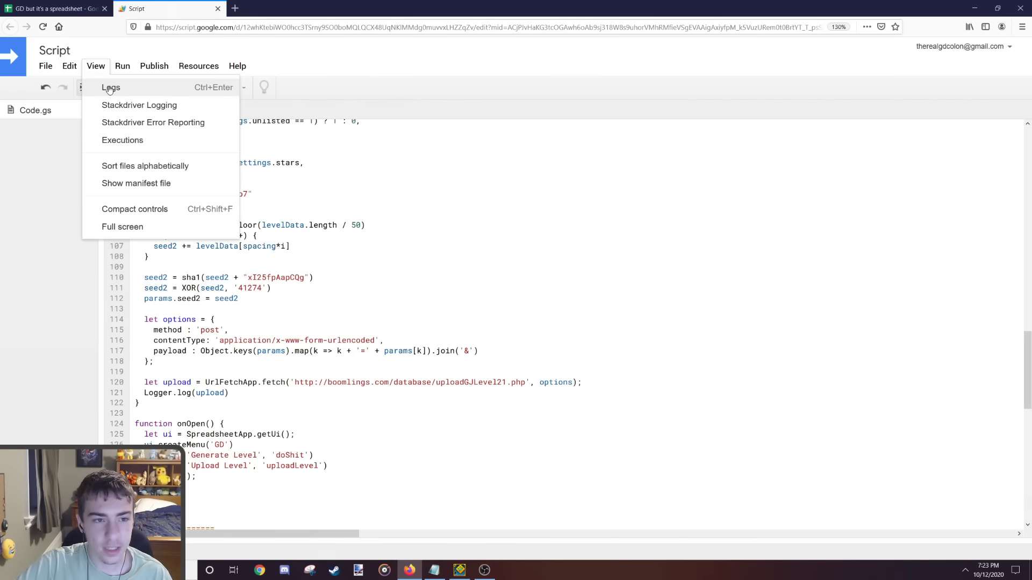
pyautogui.hotkey('ctrl', 'Return')
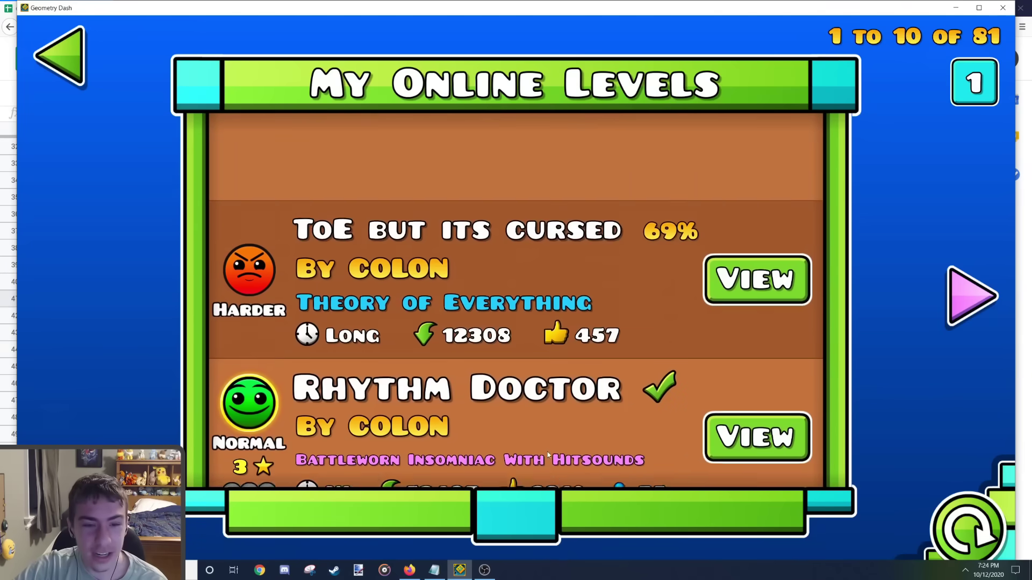
# Step: Switch to Geometry Dash, refresh the My Online Levels list and get the uploaded "Untitled spreadsheet" level
pyautogui.scroll(-2, 516, 300)
pyautogui.scroll(2, 516, 301)
pyautogui.click(965, 520)
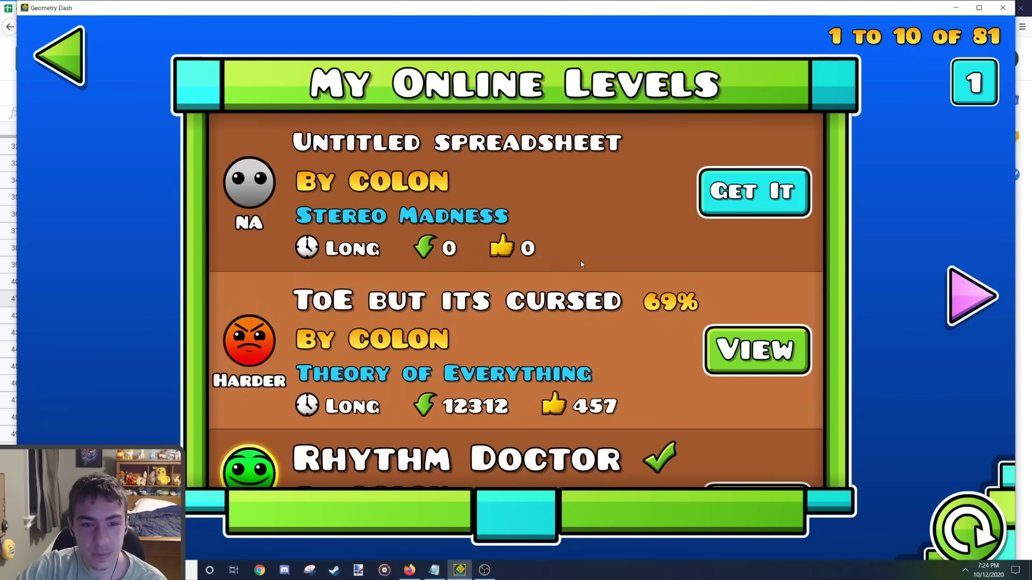
pyautogui.click(756, 202)
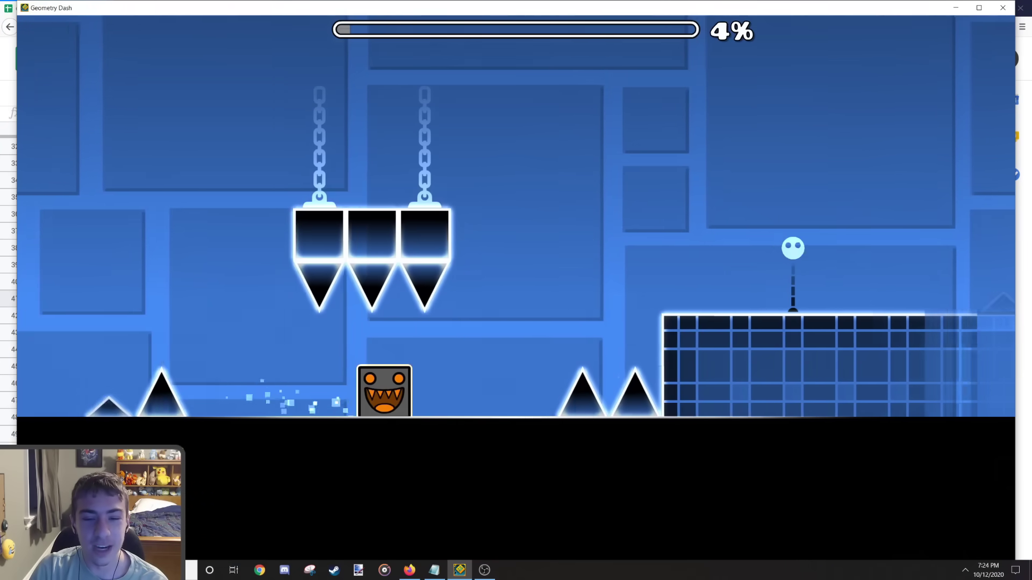
# Step: Play-test the opening section of the "Untitled spreadsheet" level, jumping over the spikes and platforms, and pause the game
pyautogui.press('space')
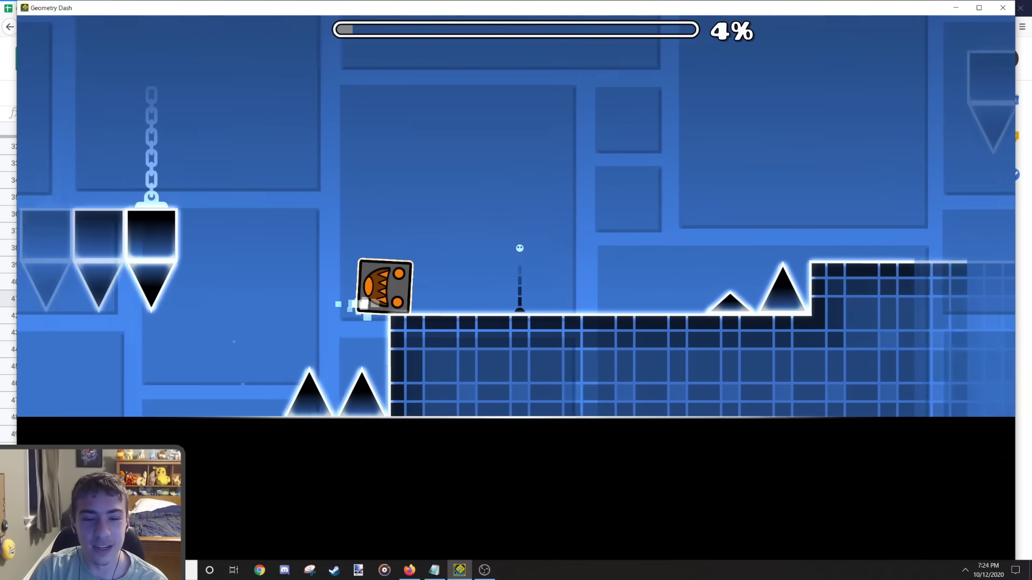
pyautogui.press('space')
pyautogui.press('space')
pyautogui.press('space')
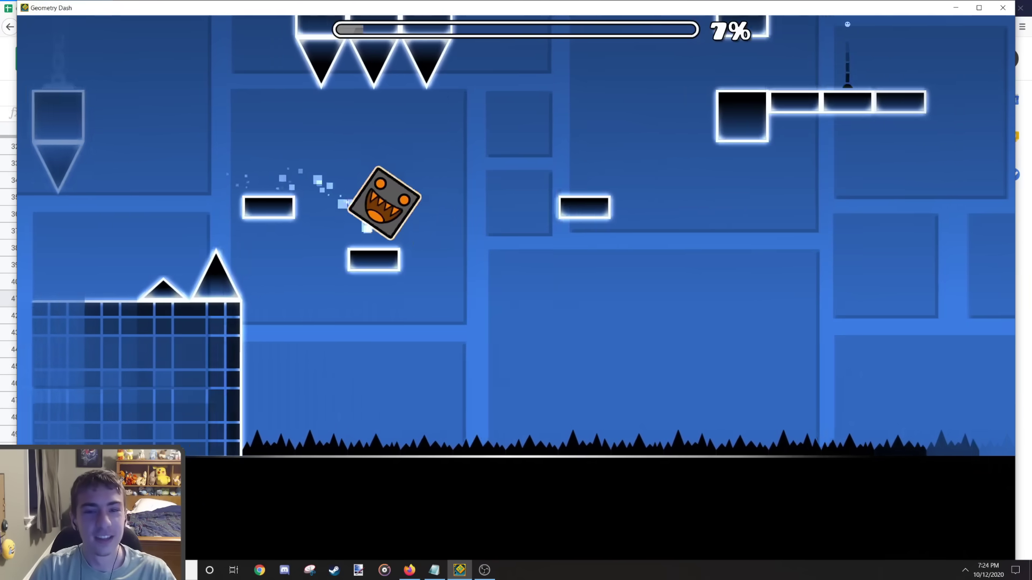
pyautogui.press('space')
pyautogui.press('Escape')
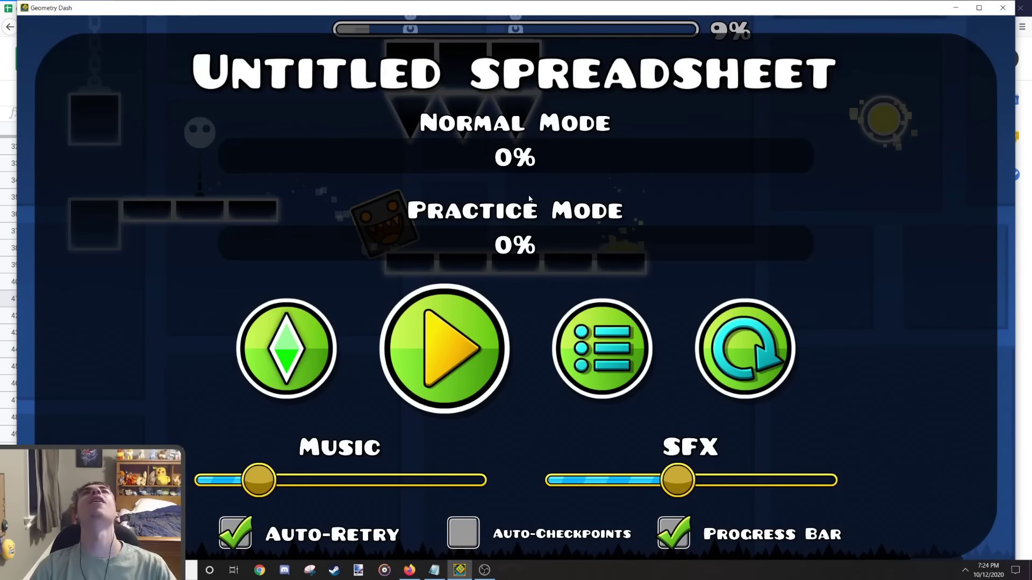